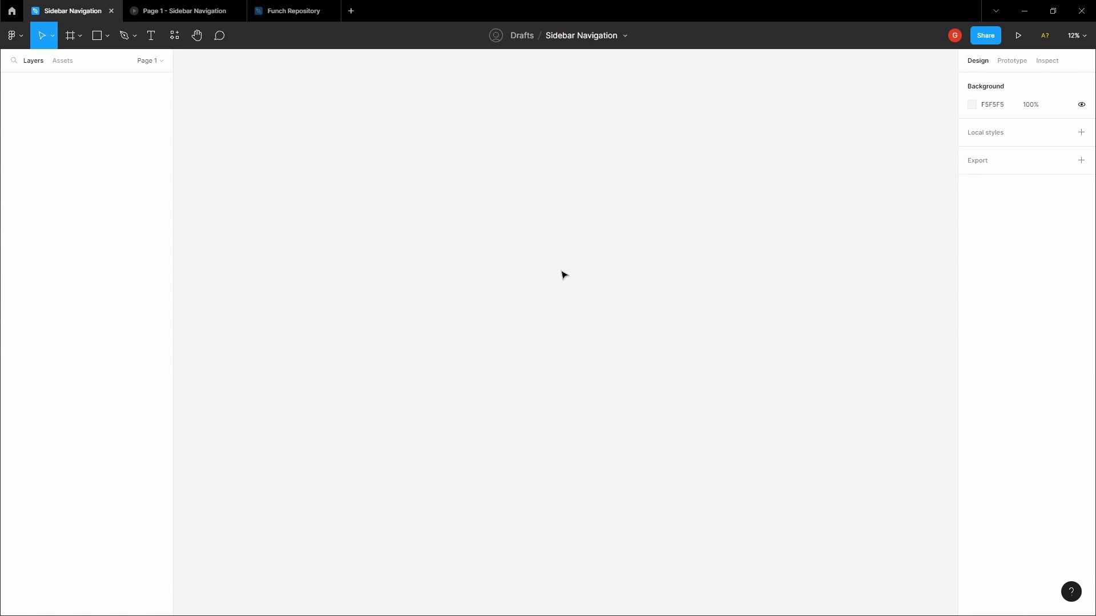
Add a 1440×1024 Desktop frame below the existing style frames.
key(Escape)
key(h)
drag(498, 189, 496, 169)
scroll(498, 182, down, 1)
scroll(505, 199, down, 3)
scroll(508, 257, down, 3)
drag(500, 278, 495, 300)
key(f)
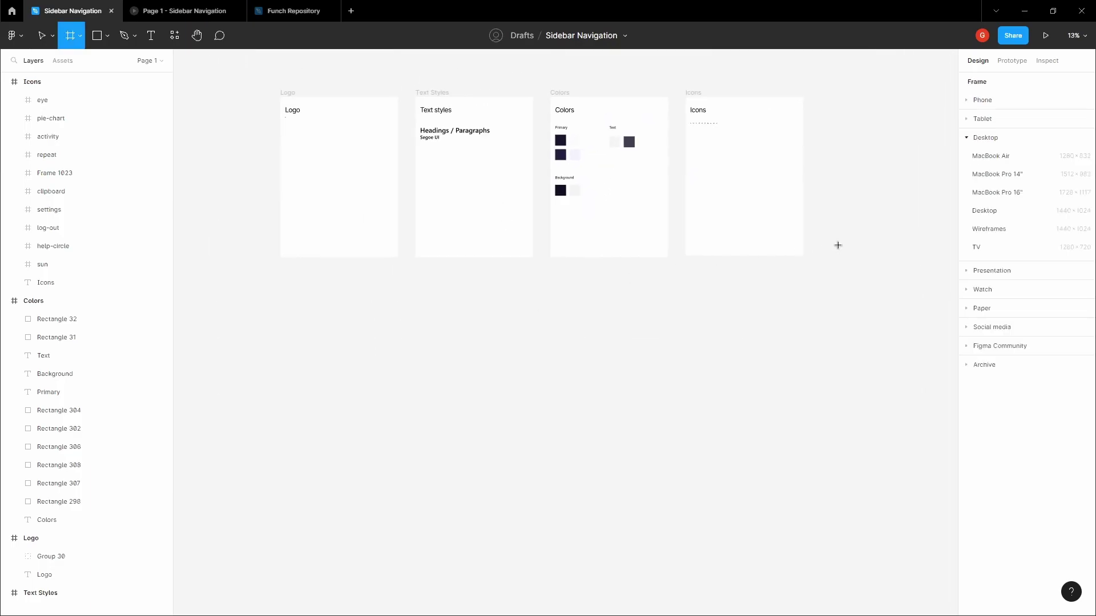
drag(554, 379, 557, 289)
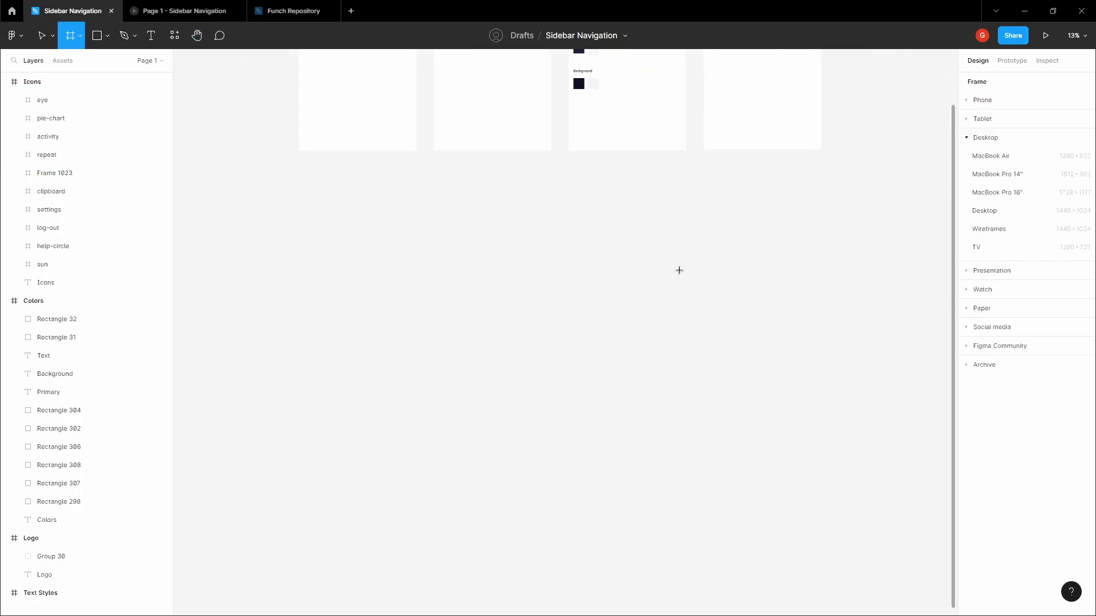
click(984, 211)
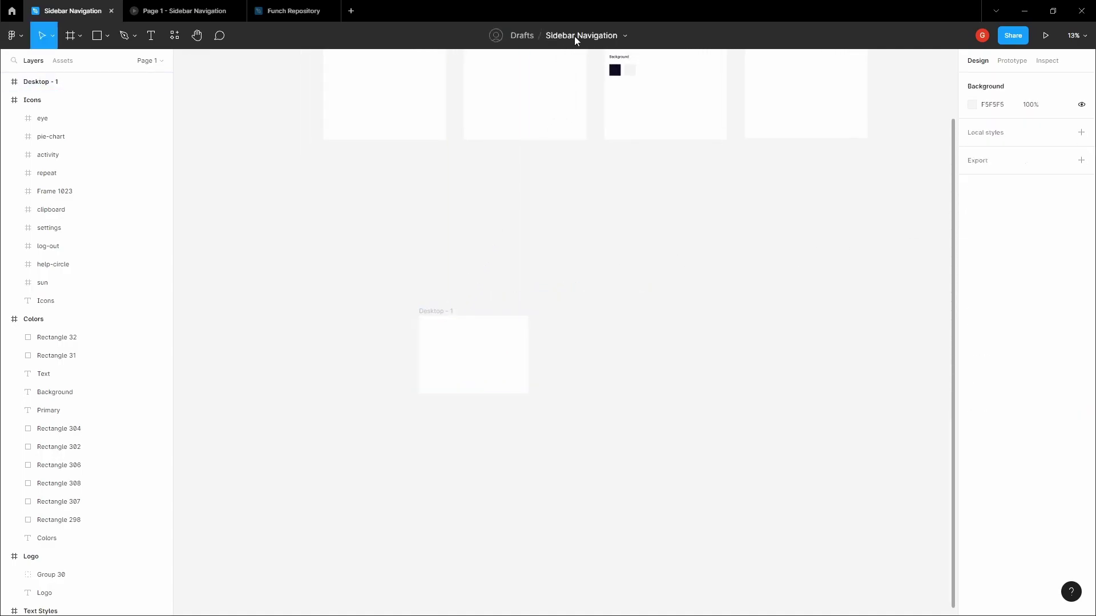
Rename the new Desktop - 1 frame to 'Sidebar'.
click(436, 311)
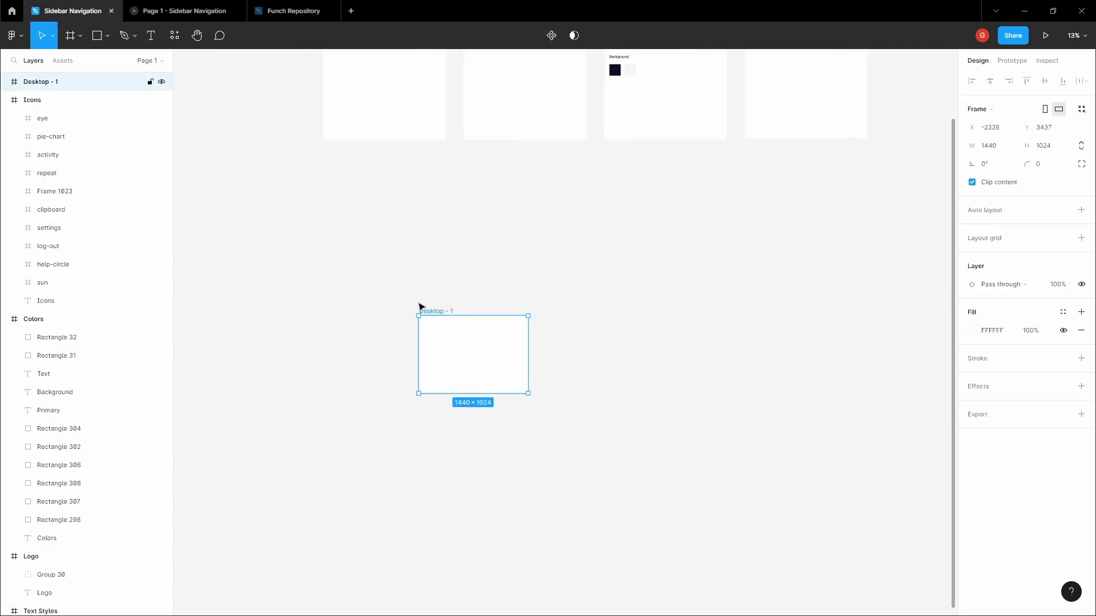
double_click(72, 88)
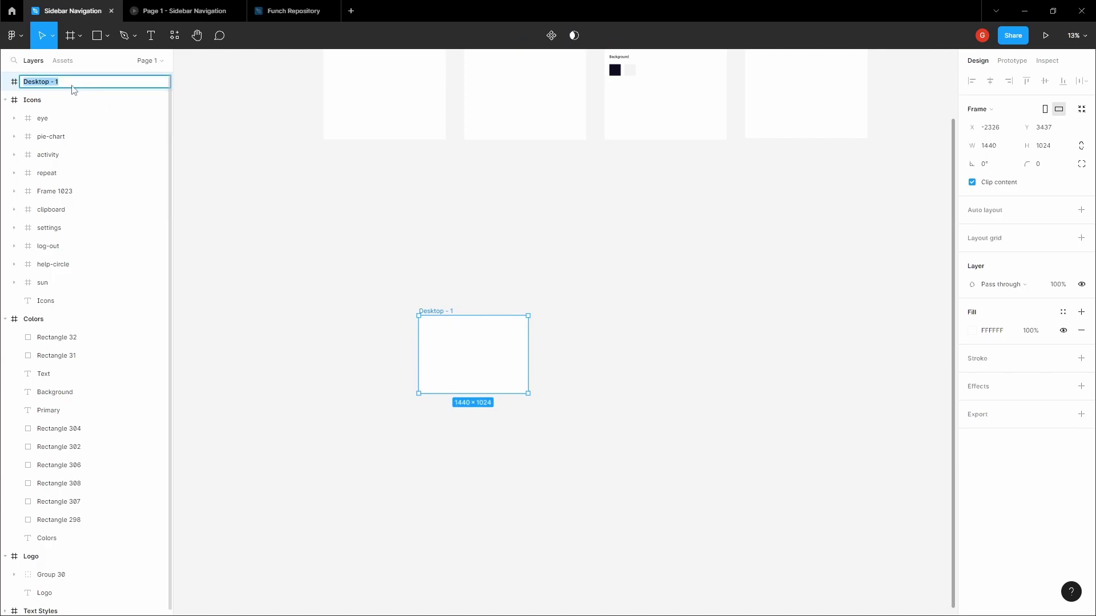
text(Si)
key(Return)
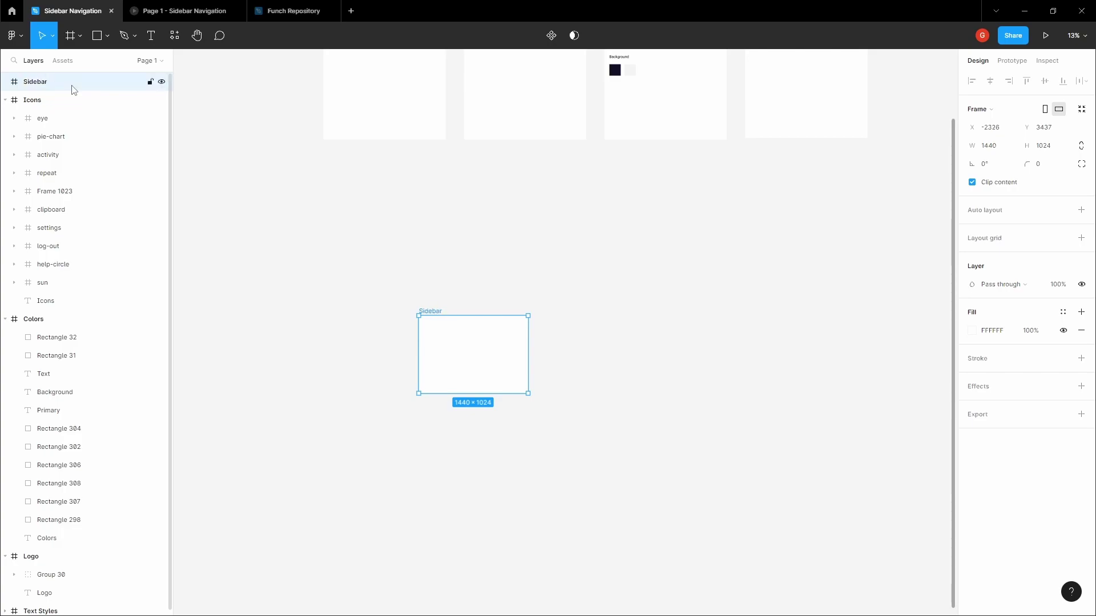
click(491, 259)
scroll(428, 252, up, 3)
Add a 12-column layout grid with 0 gutter to the Sidebar frame.
scroll(409, 244, up, 2)
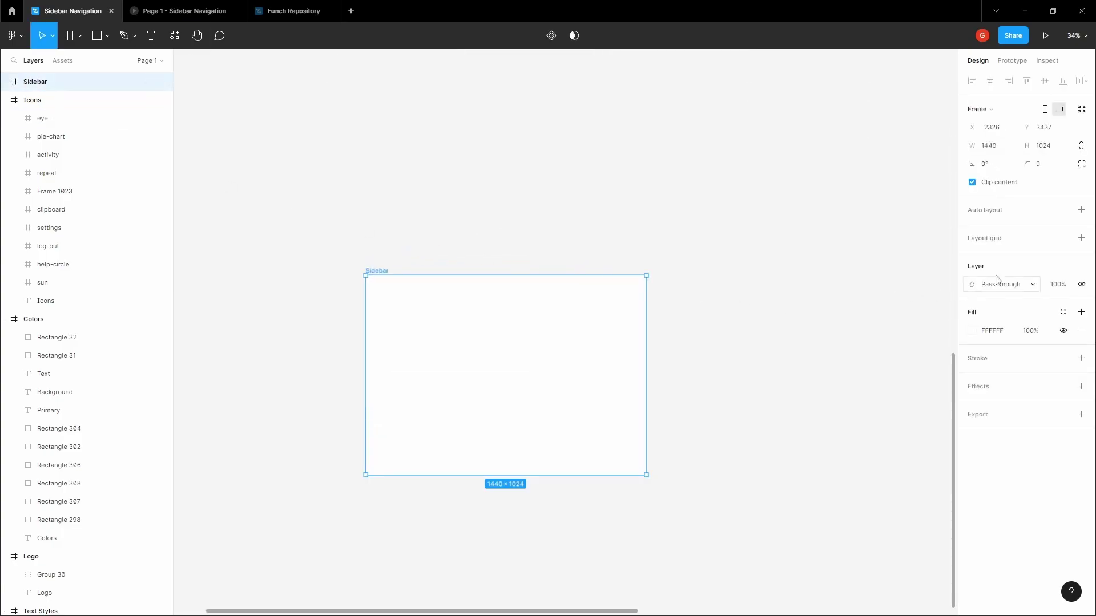
click(1080, 238)
click(972, 256)
click(861, 264)
click(856, 270)
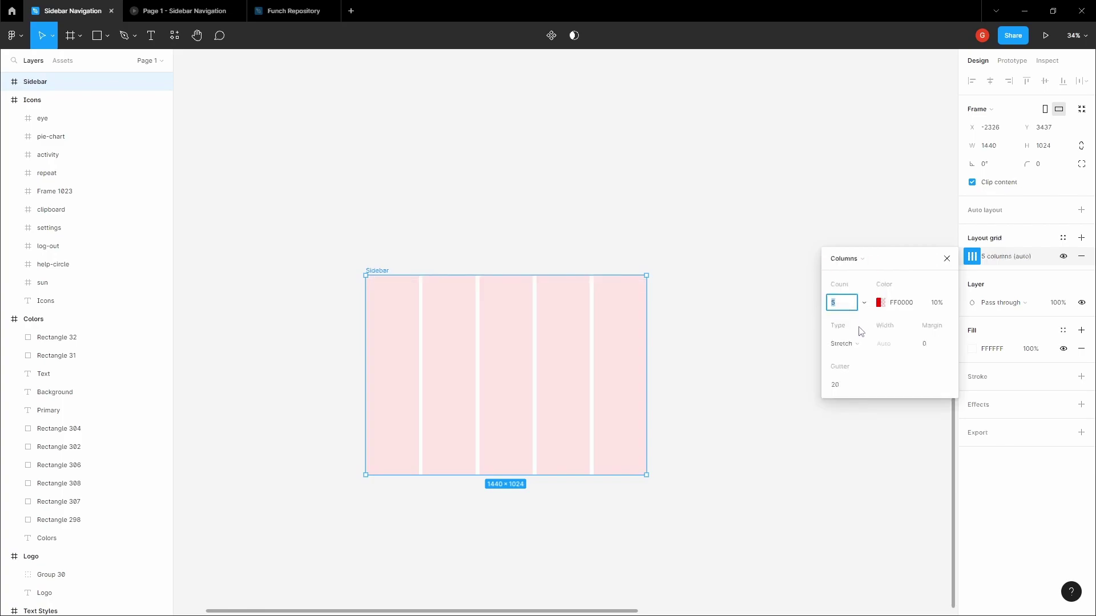
click(851, 384)
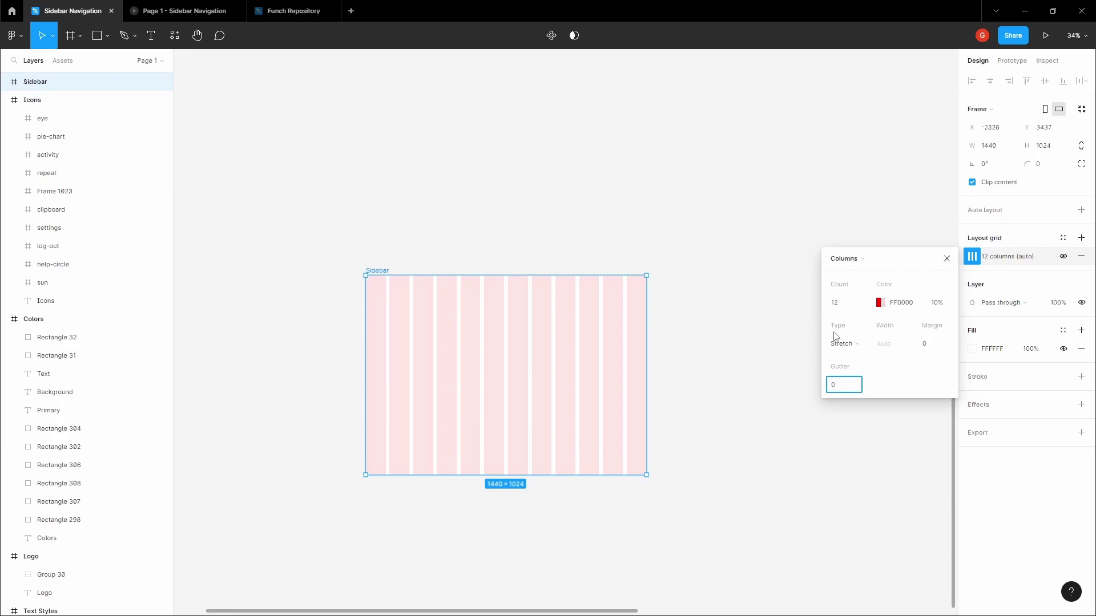
click(713, 325)
Draw a 240×1024 frame along the Sidebar's left edge.
click(374, 271)
scroll(379, 278, up, 3)
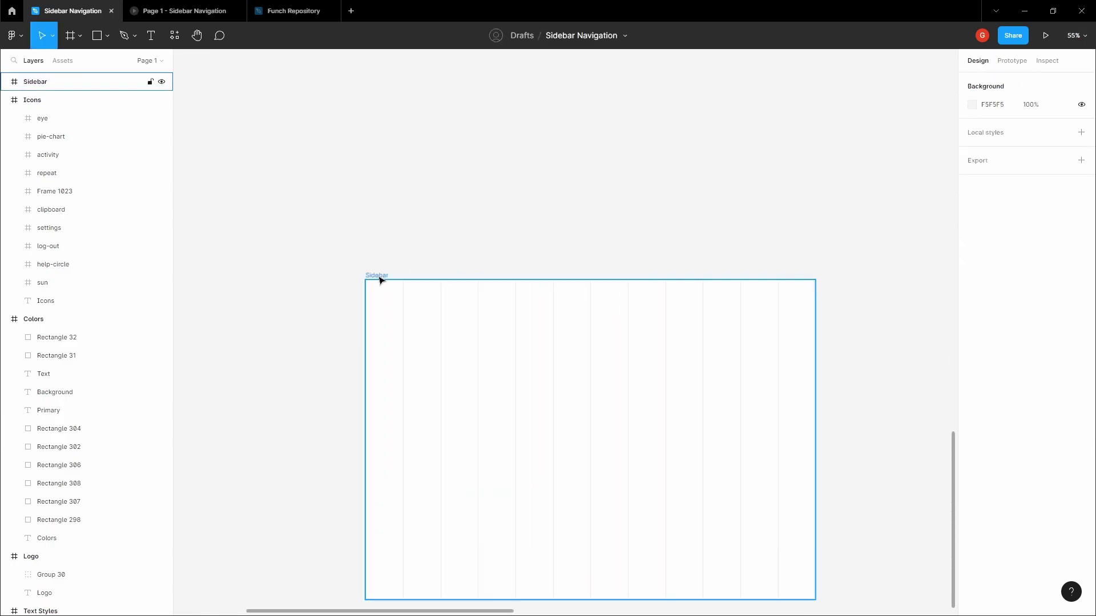
scroll(365, 285, up, 5)
key(f)
mouse_move(335, 306)
mouse_down()
mouse_move(399, 337)
mouse_move(534, 371)
mouse_move(490, 368)
mouse_move(507, 535)
mouse_up()
Fill the new side panel with mauve C1B6B6.
scroll(496, 361, down, 5)
scroll(489, 365, down, 3)
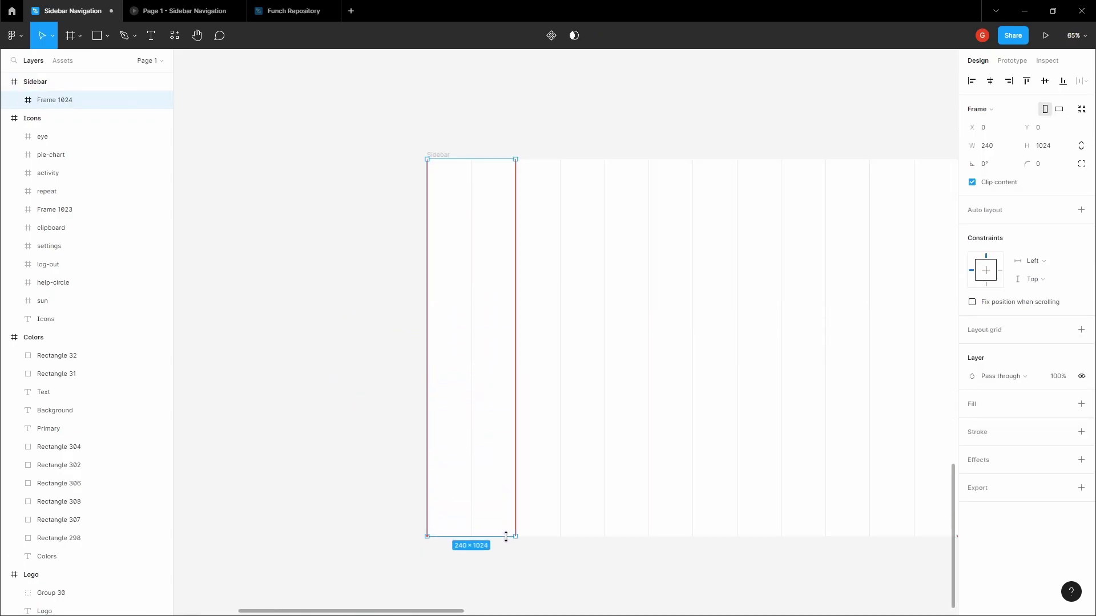
click(1081, 404)
click(971, 423)
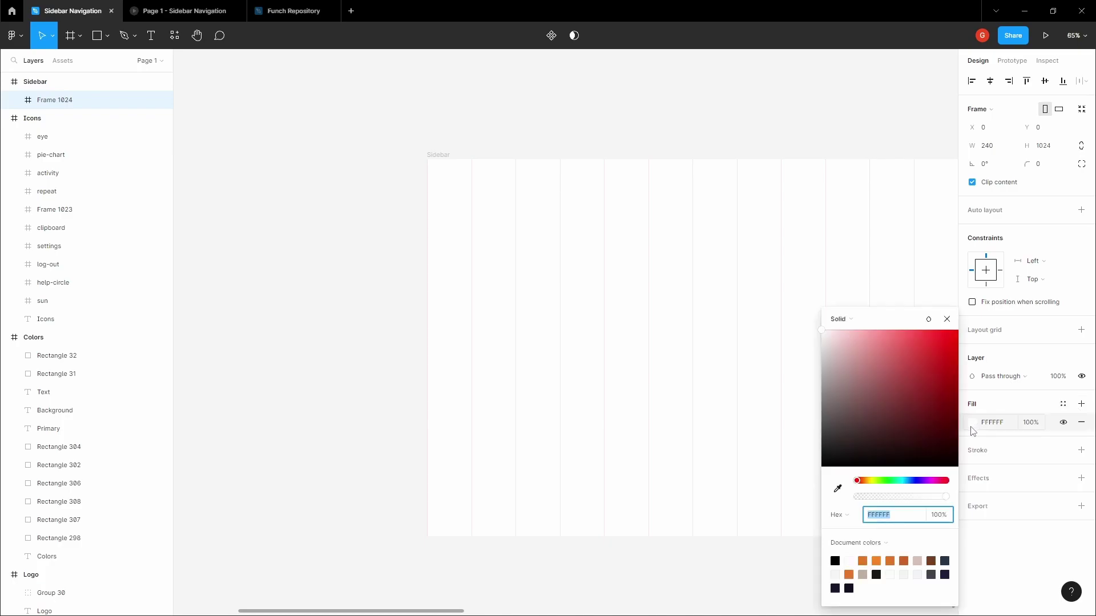
click(830, 360)
click(326, 228)
Hide the Sidebar frame's column grid.
key(h)
drag(308, 220, 228, 236)
key(v)
click(355, 170)
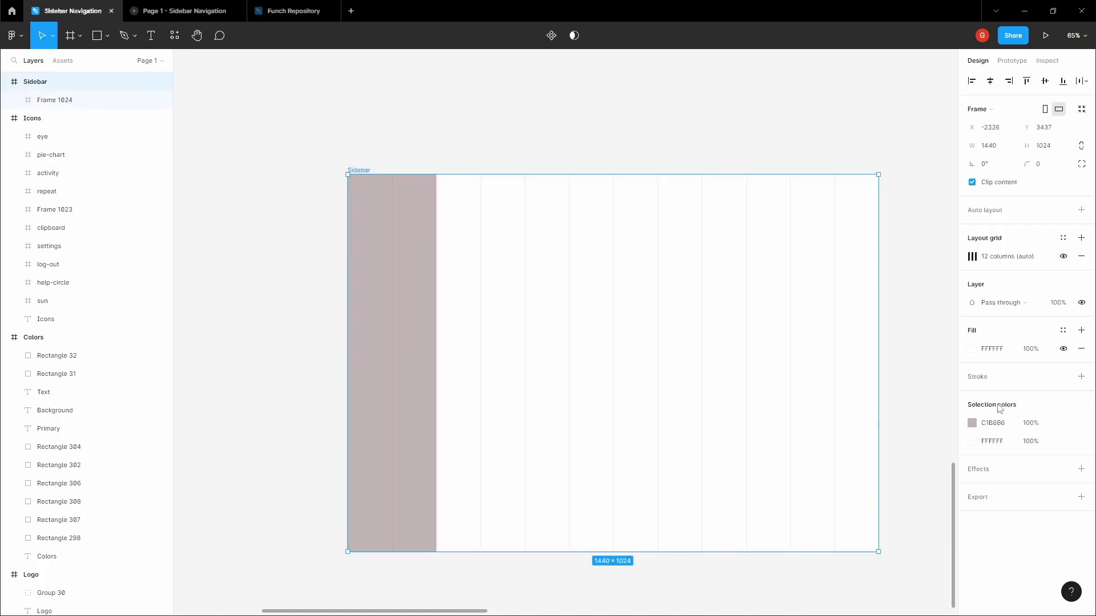
click(1063, 256)
click(535, 144)
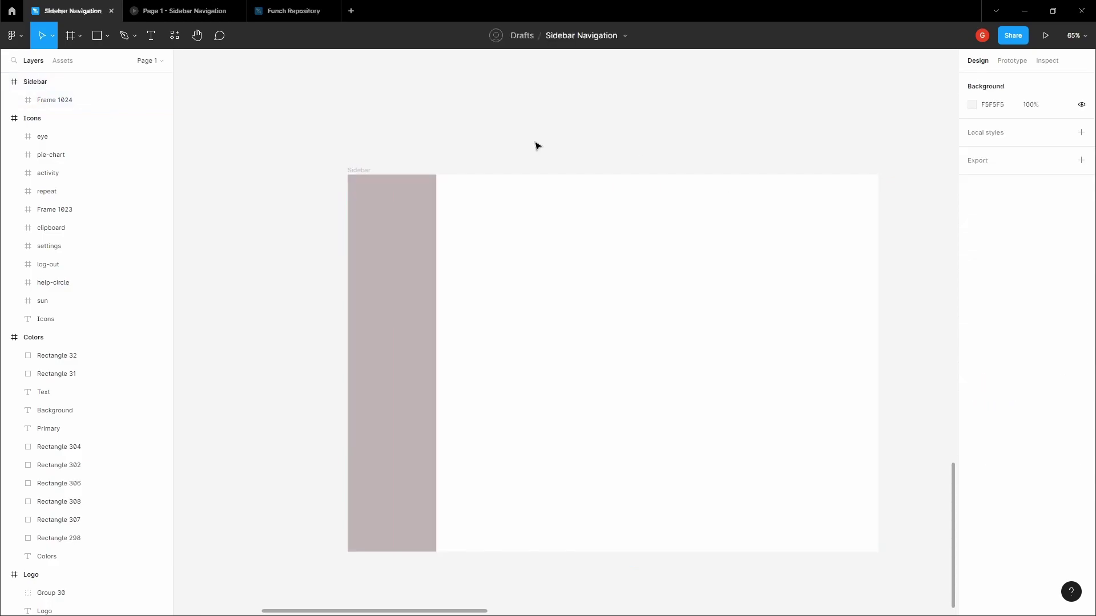
key(h)
scroll(482, 235, down, 5)
Fill the Sidebar frame with near-black navy 110E20.
drag(482, 234, 464, 440)
scroll(468, 318, down, 3)
scroll(499, 291, up, 2)
scroll(635, 229, down, 1)
key(v)
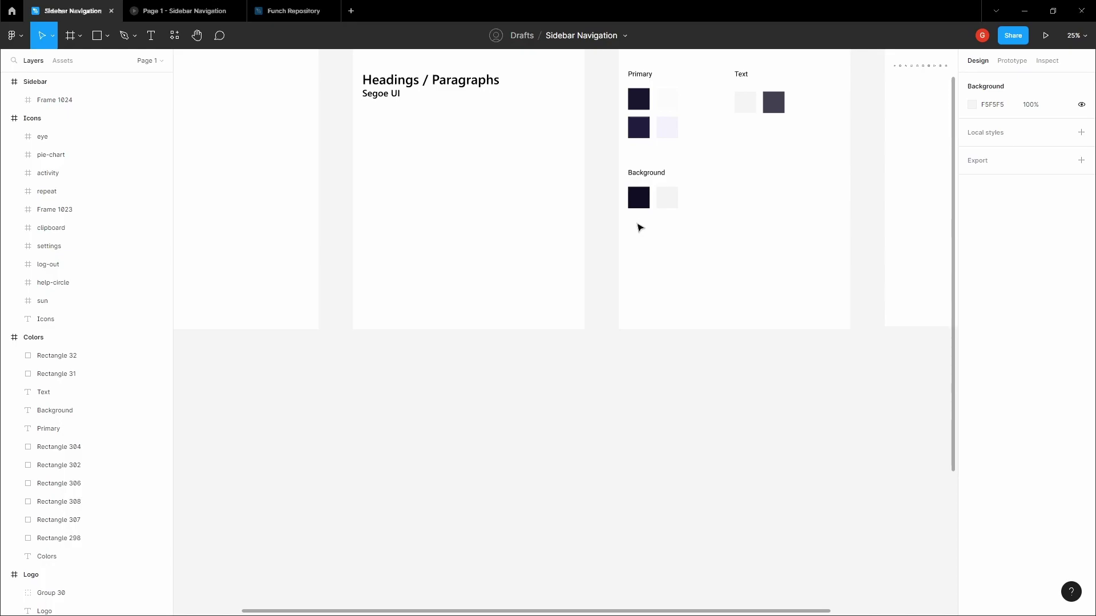
click(643, 207)
click(941, 352)
scroll(631, 269, down, 5)
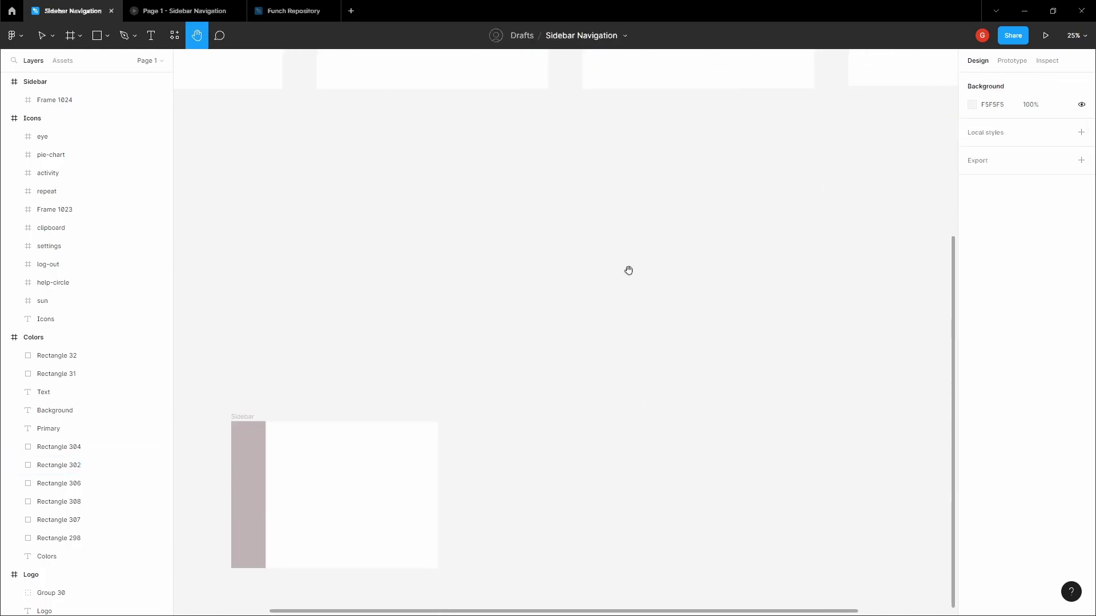
scroll(393, 308, left, 2)
click(335, 329)
click(992, 349)
text(110E20)
click(549, 225)
Set the side panel Frame 1024's fill to dark navy 18162E.
key(h)
drag(549, 225, 567, 301)
scroll(568, 301, down, 1)
scroll(572, 260, up, 5)
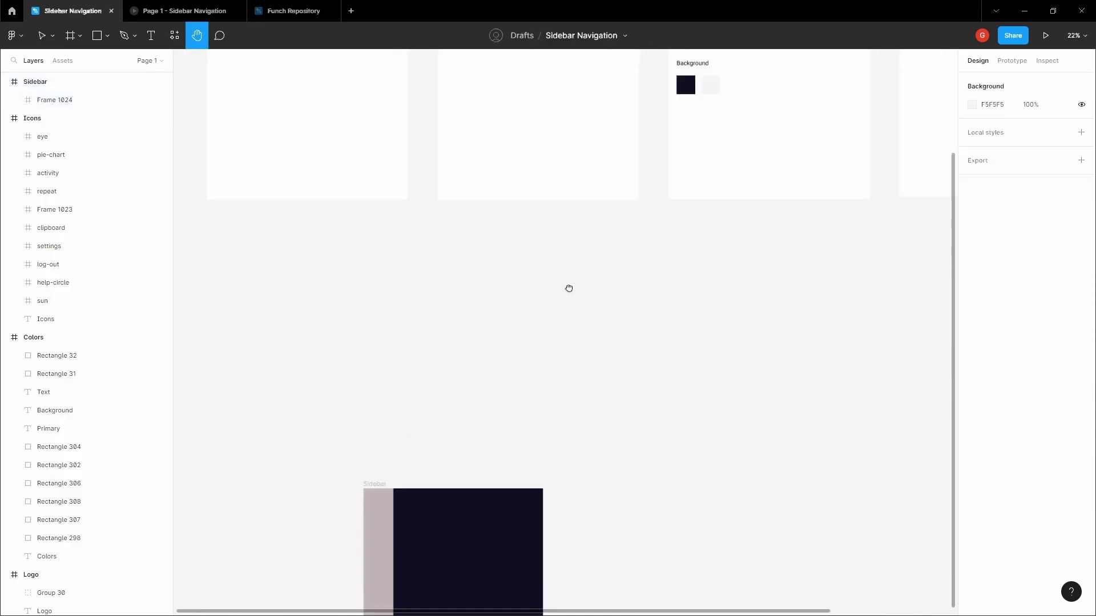
key(v)
click(671, 126)
click(993, 329)
click(638, 438)
scroll(523, 369, down, 5)
scroll(433, 384, left, 1)
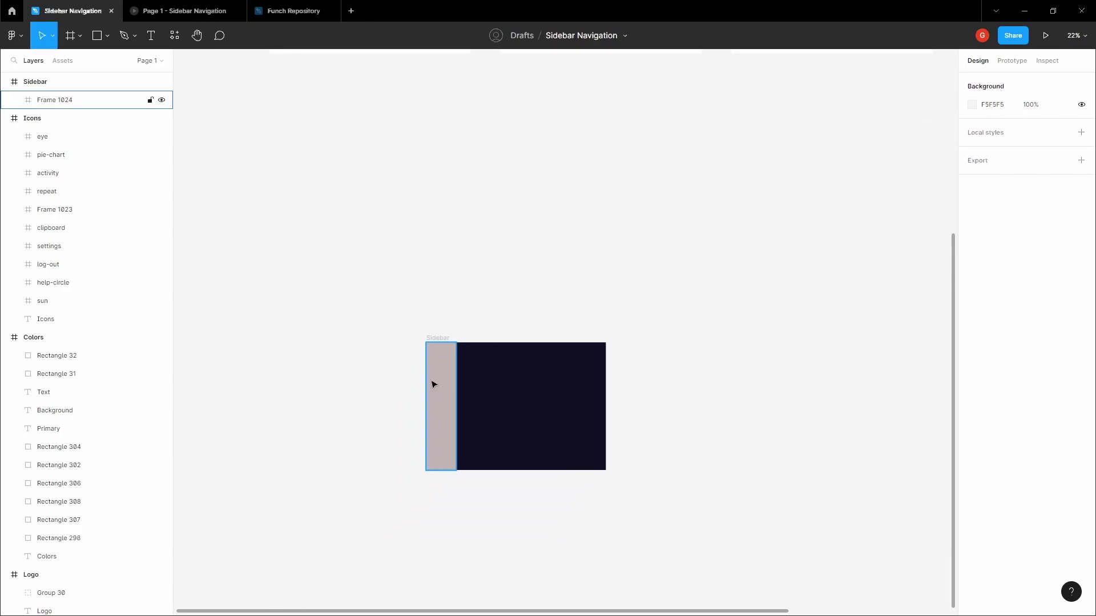
click(434, 384)
click(993, 422)
key(ctrl+v)
click(621, 251)
Copy the fox logo group from the Logo style frame.
scroll(621, 251, down, 2)
key(h)
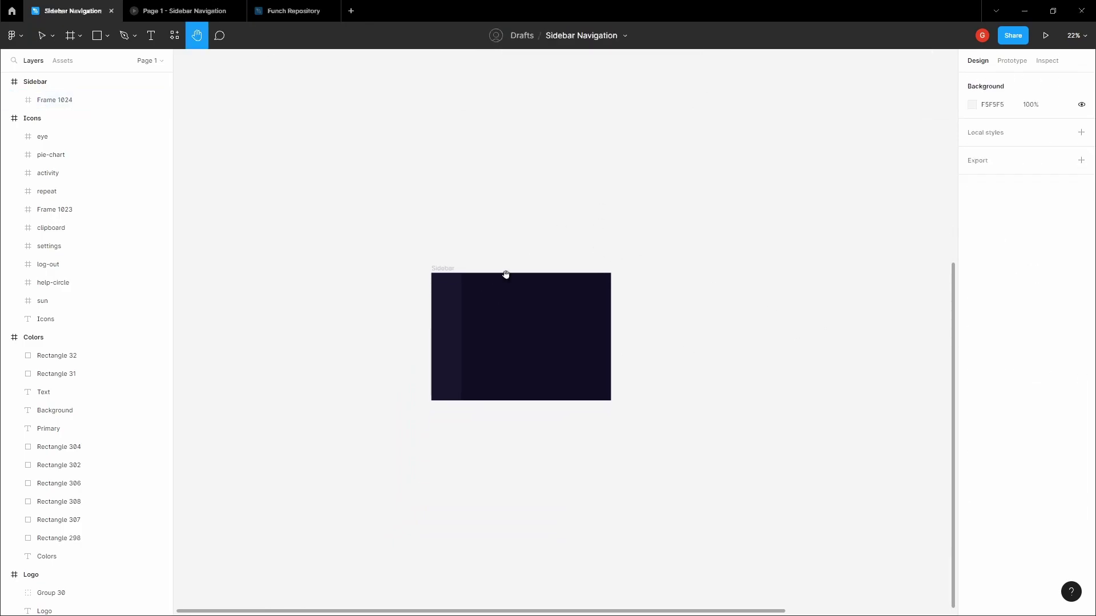
scroll(458, 312, up, 3)
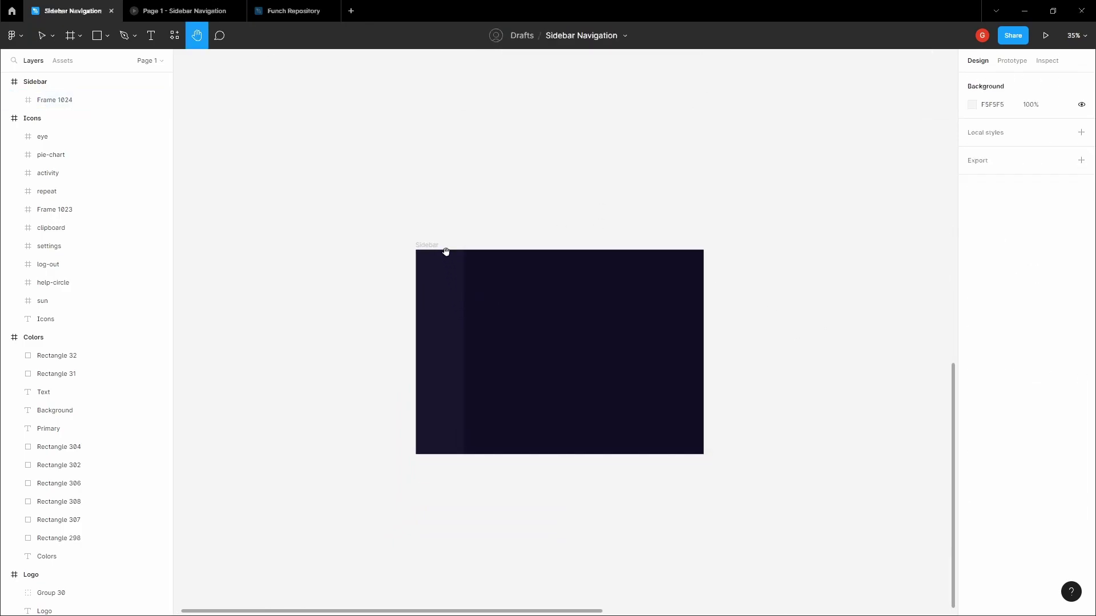
scroll(445, 266, up, 8)
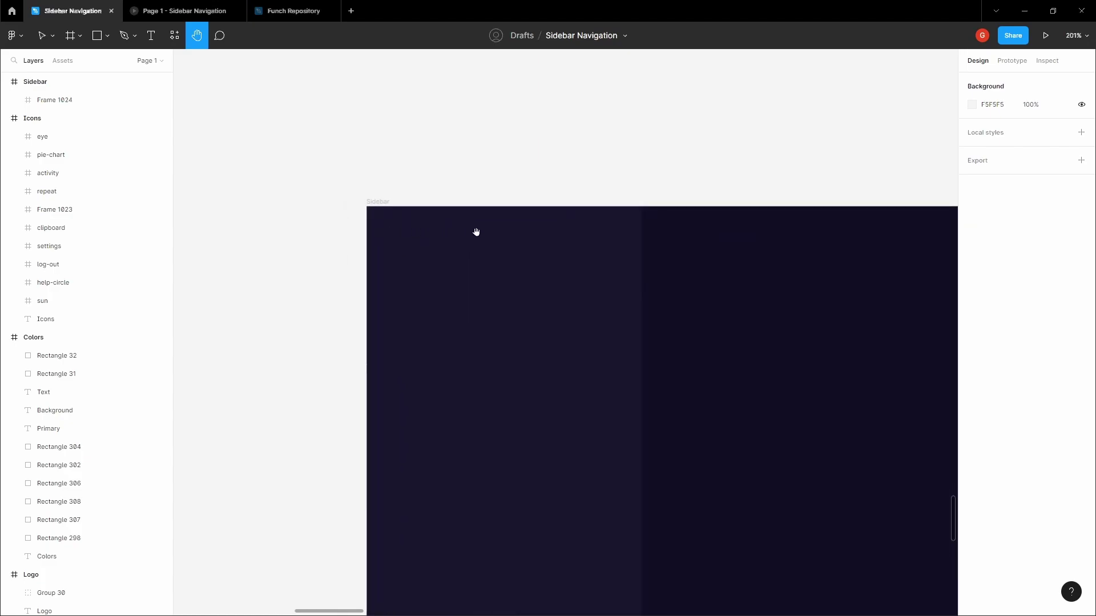
scroll(423, 241, down, 10)
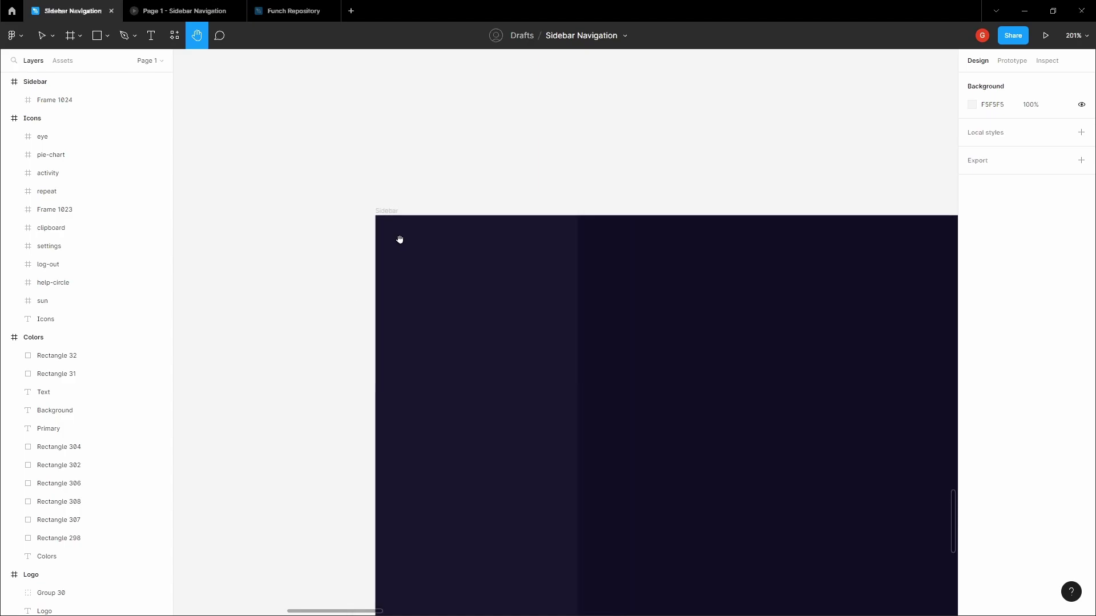
scroll(494, 422, down, 2)
scroll(463, 223, up, 6)
key(v)
click(458, 236)
key(Escape)
drag(458, 237, 401, 114)
scroll(402, 110, up, 3)
click(404, 107)
key(Escape)
key(h)
scroll(298, 320, down, 5)
scroll(393, 252, down, 10)
scroll(468, 355, up, 4)
Paste the fox logo into the side panel and move it near the top.
key(v)
click(371, 314)
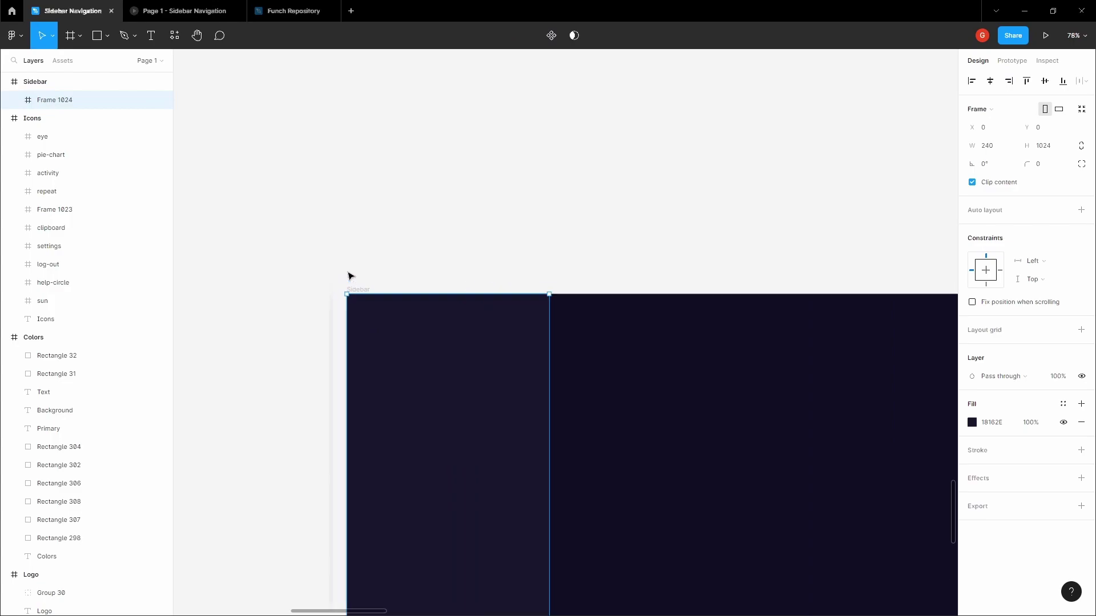
scroll(349, 311, up, 5)
key(Return)
mouse_move(434, 576)
mouse_down()
mouse_move(424, 296)
mouse_move(508, 390)
mouse_up()
click(394, 276)
scroll(394, 276, up, 5)
Wrap the fox logo in its own frame, leaving it without auto layout.
key(f)
key(shift+a)
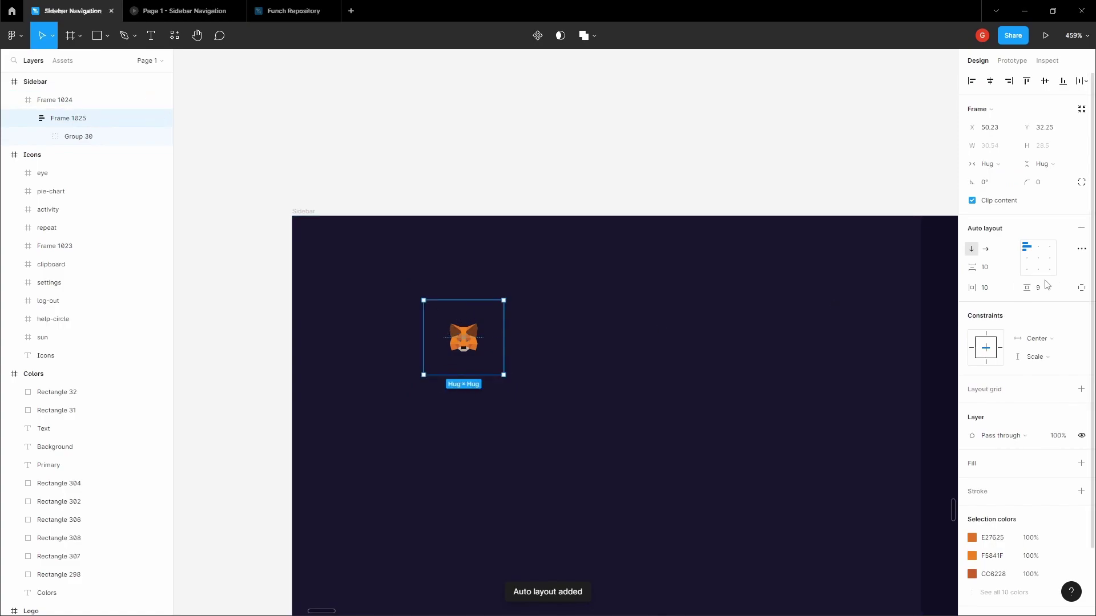
click(1011, 288)
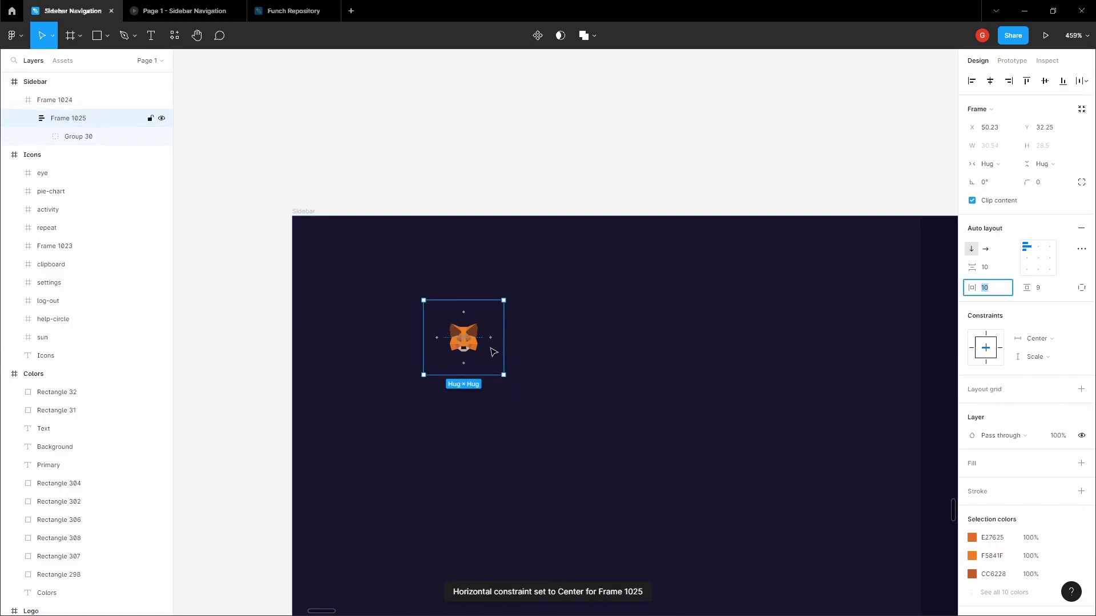
key(Escape)
key(shift+alt+a)
Duplicate the logo frame and resize the copy, Frame 1026, to 24×24.
drag(489, 325, 560, 440)
double_click(594, 337)
click(577, 367)
scroll(593, 356, up, 3)
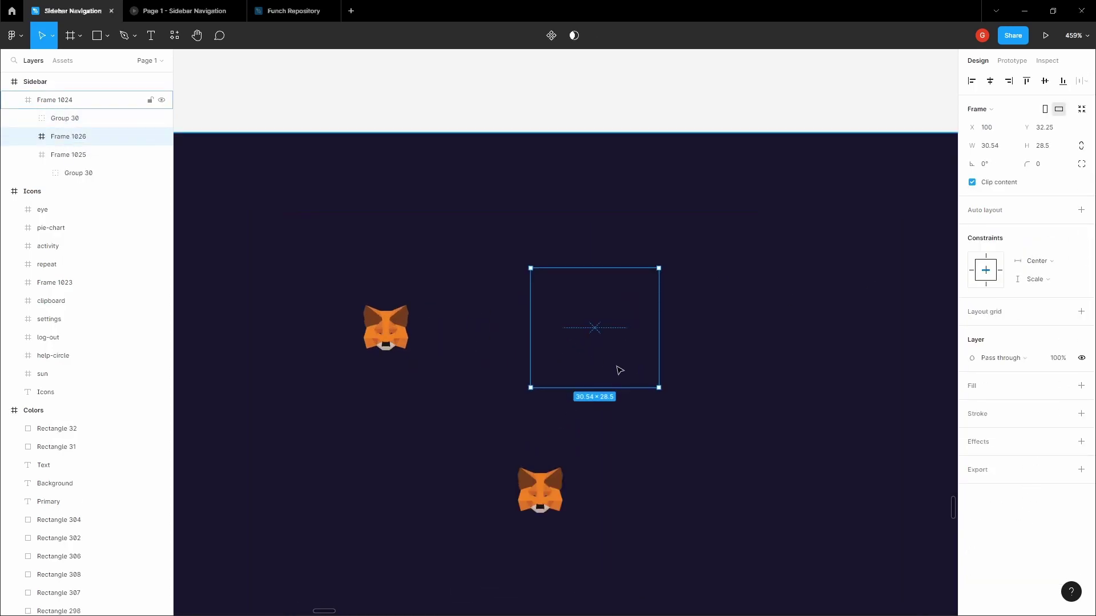
click(1003, 148)
text(24)
key(Tab)
text(24)
key(Tab)
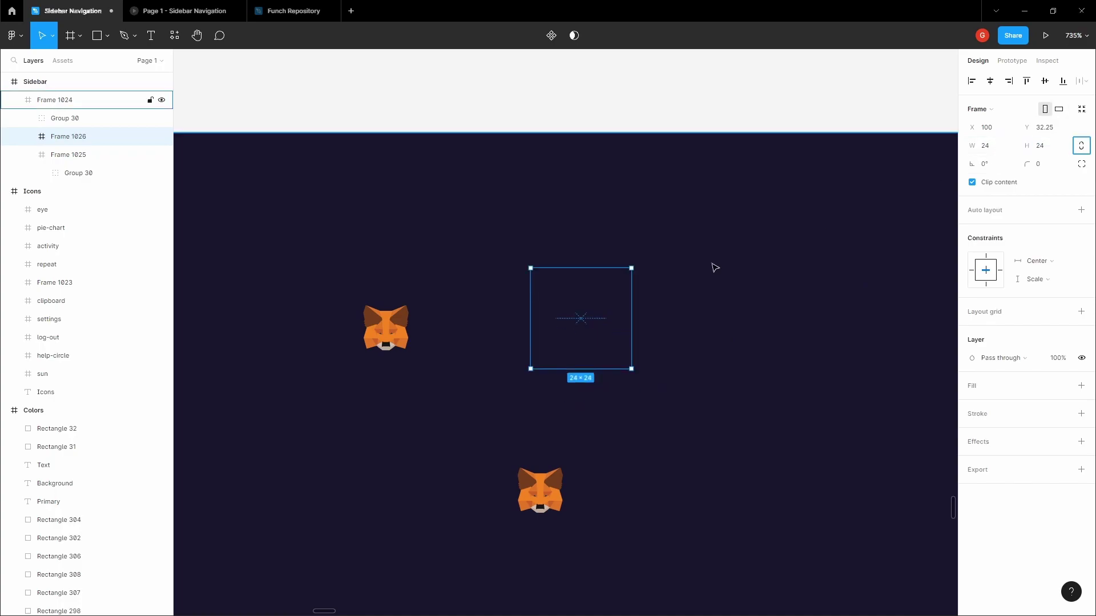
Paste the fox group into Frame 1026 and centre it.
right_click(545, 491)
click(577, 279)
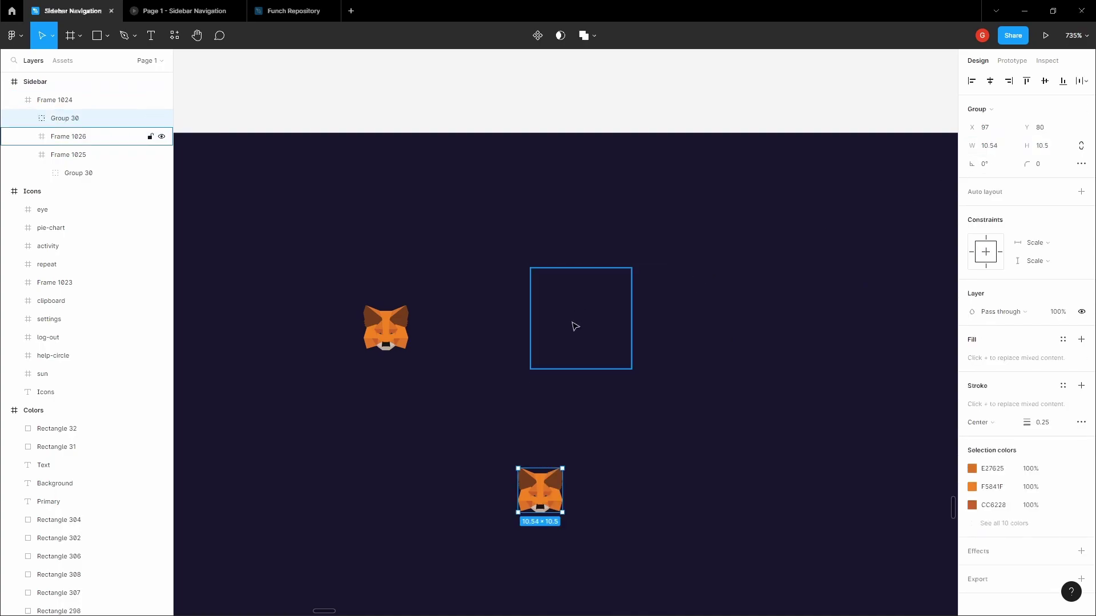
right_click(571, 321)
click(593, 304)
drag(593, 339, 584, 320)
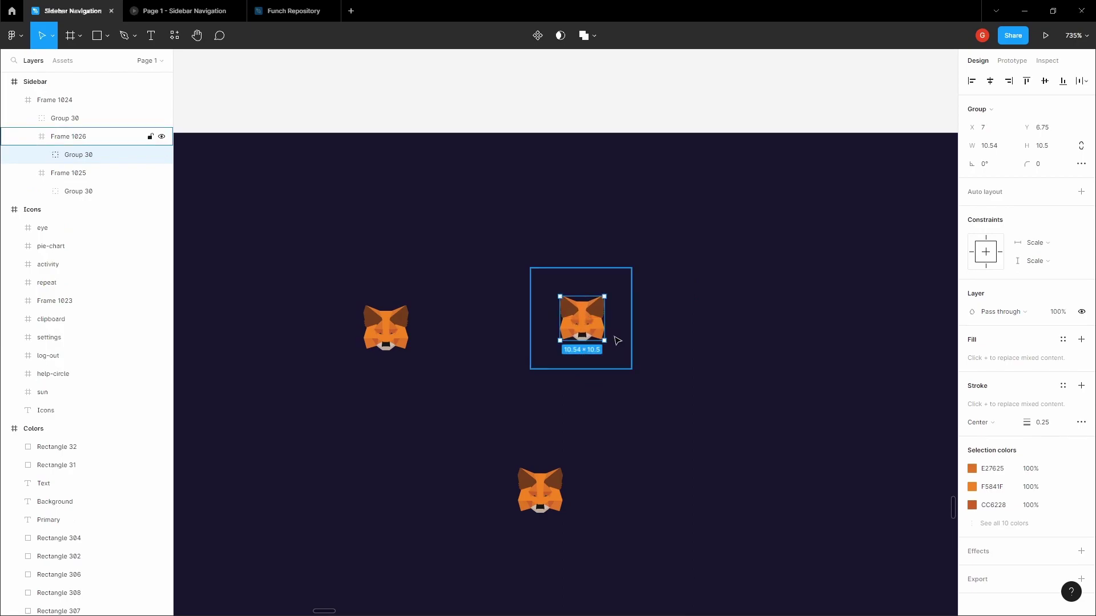
Delete the original loose fox group, Group 30.
key(Escape)
key(shift+Tab)
key(Delete)
click(600, 305)
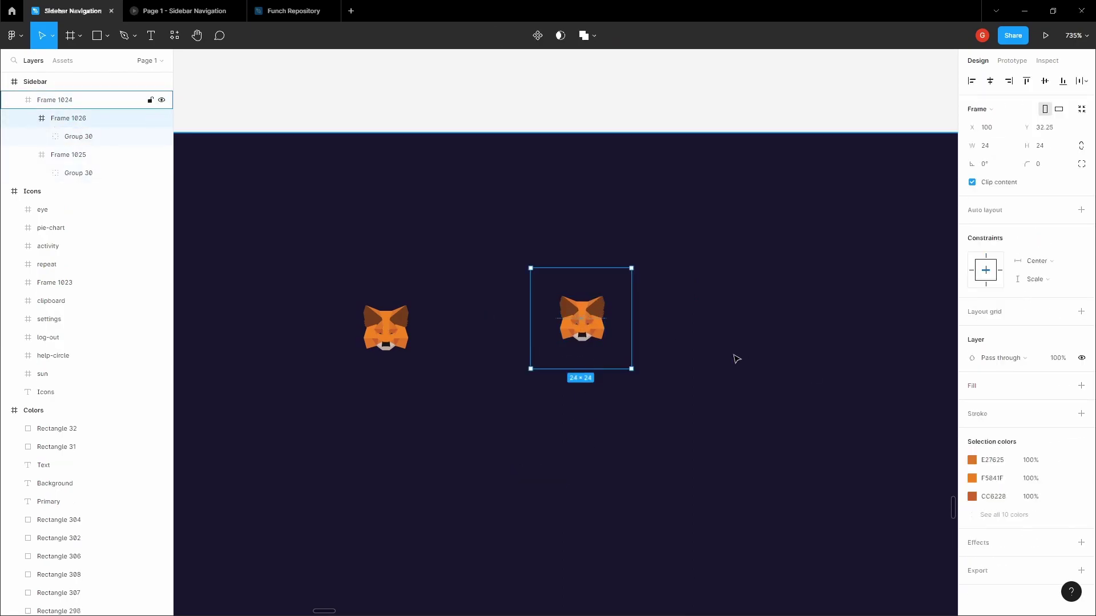
Add a fill to Frame 1026 and set its corner radius to 20.
click(1080, 386)
drag(1038, 166, 108, 181)
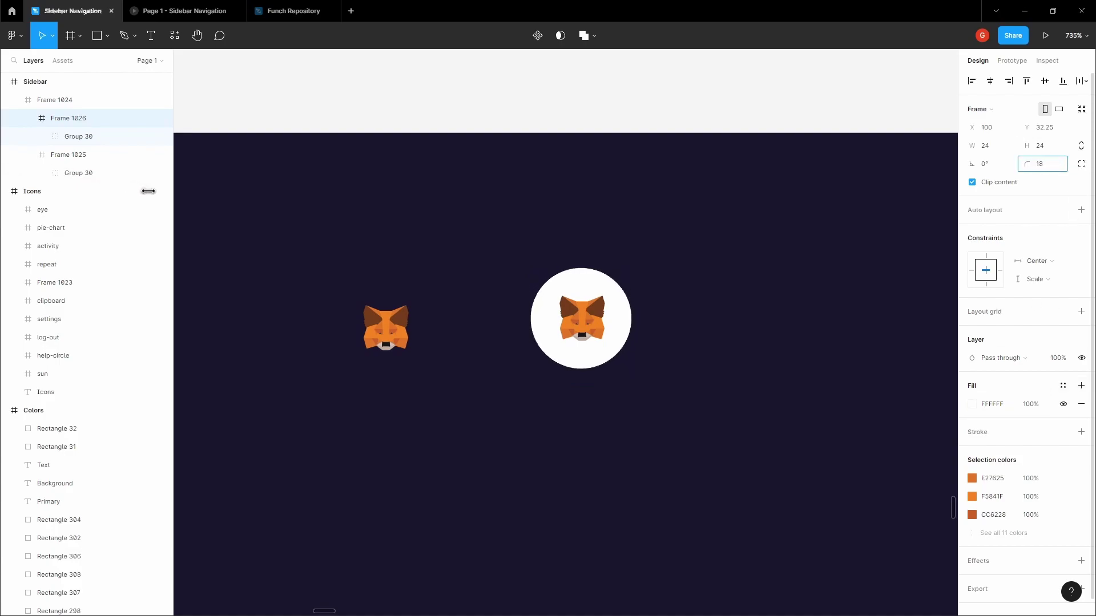
drag(178, 204, 174, 204)
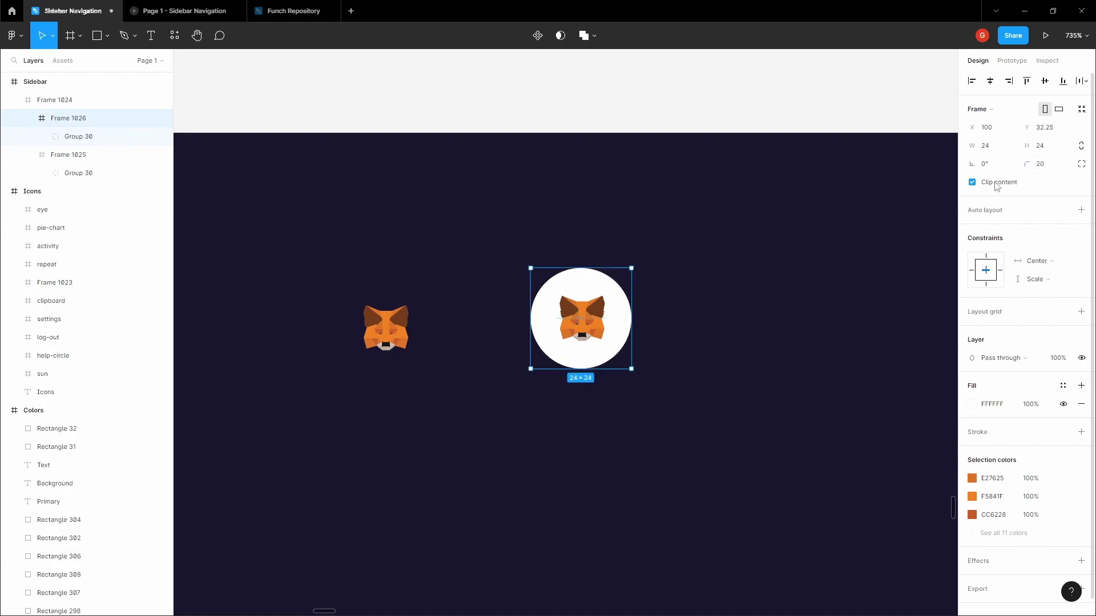
Eyedrop the dark sidebar colour and lighten the circle fill to 1D1B37.
click(973, 404)
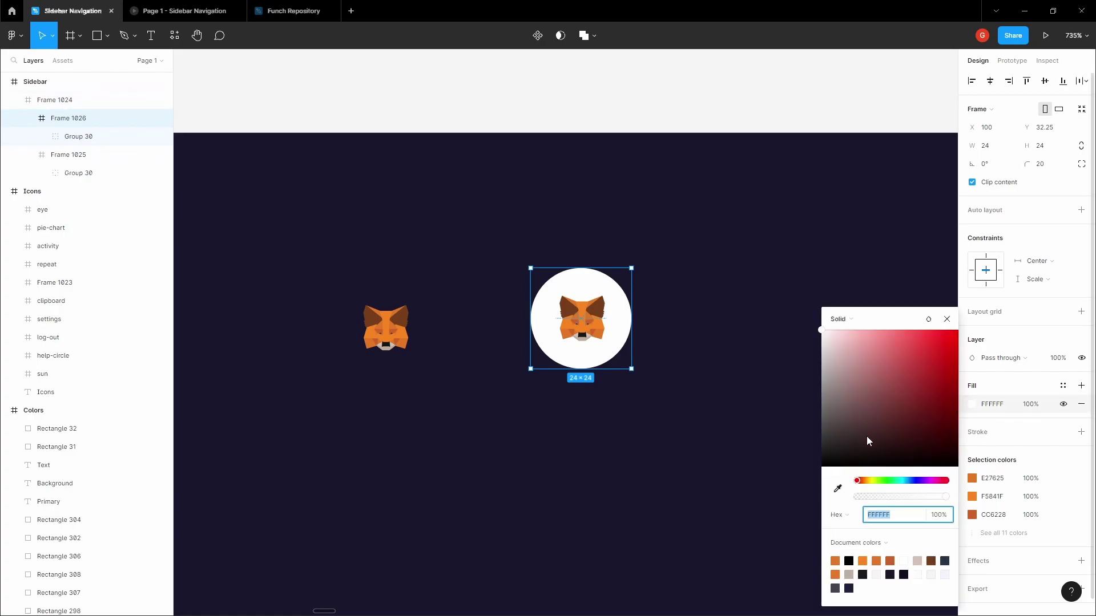
click(837, 488)
click(777, 402)
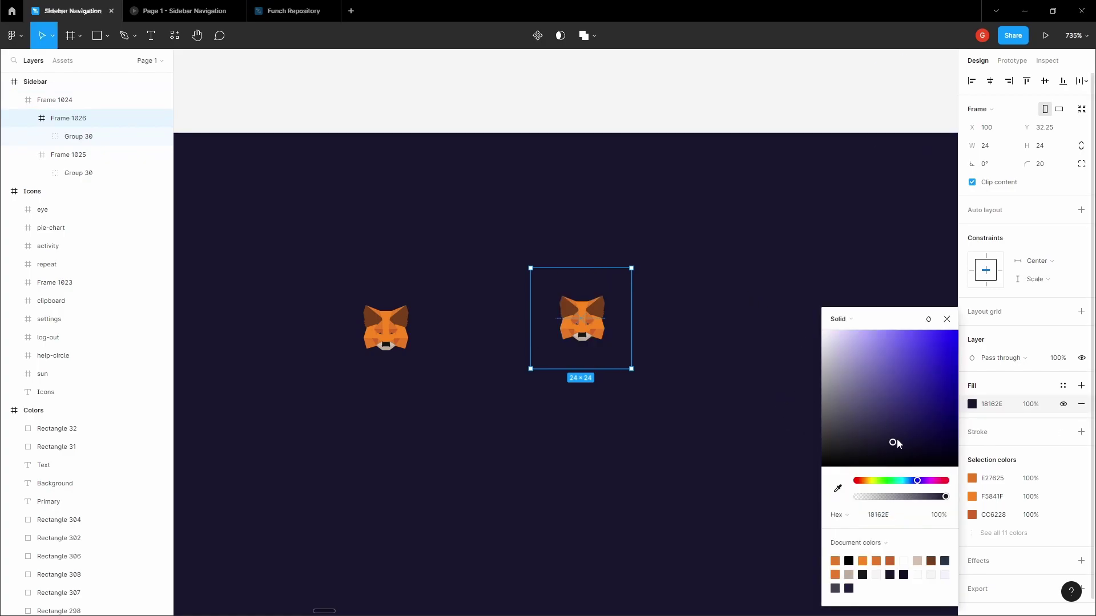
drag(893, 444, 891, 440)
scroll(675, 259, down, 5)
click(576, 237)
Move the fox circle to the sidebar's top-left and delete Frame 1025.
click(586, 300)
drag(586, 301, 423, 252)
click(478, 312)
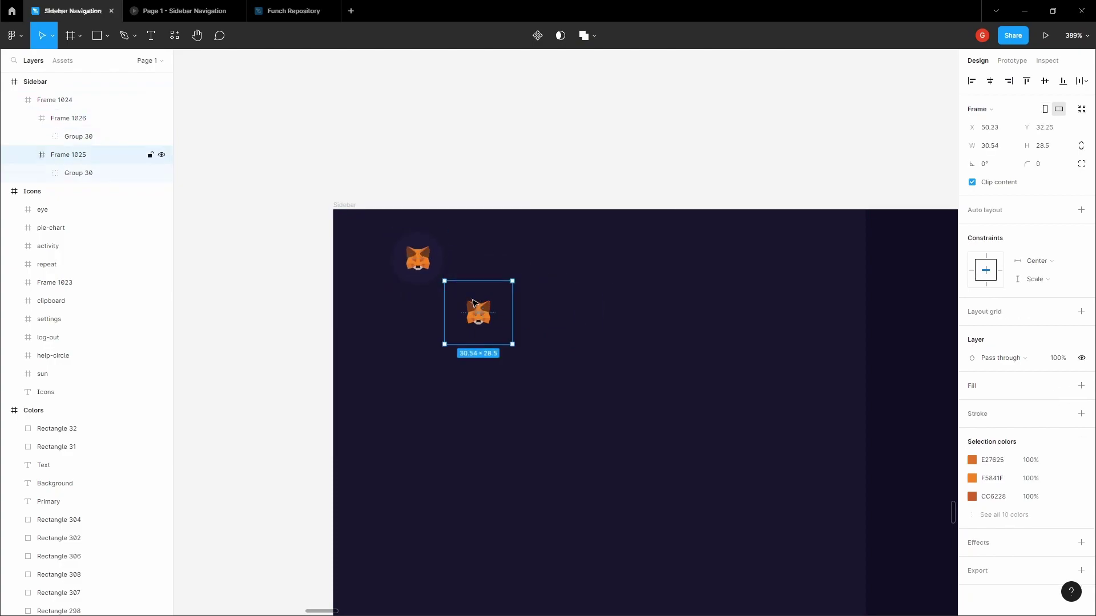
key(Delete)
click(427, 263)
scroll(457, 174, up, 2)
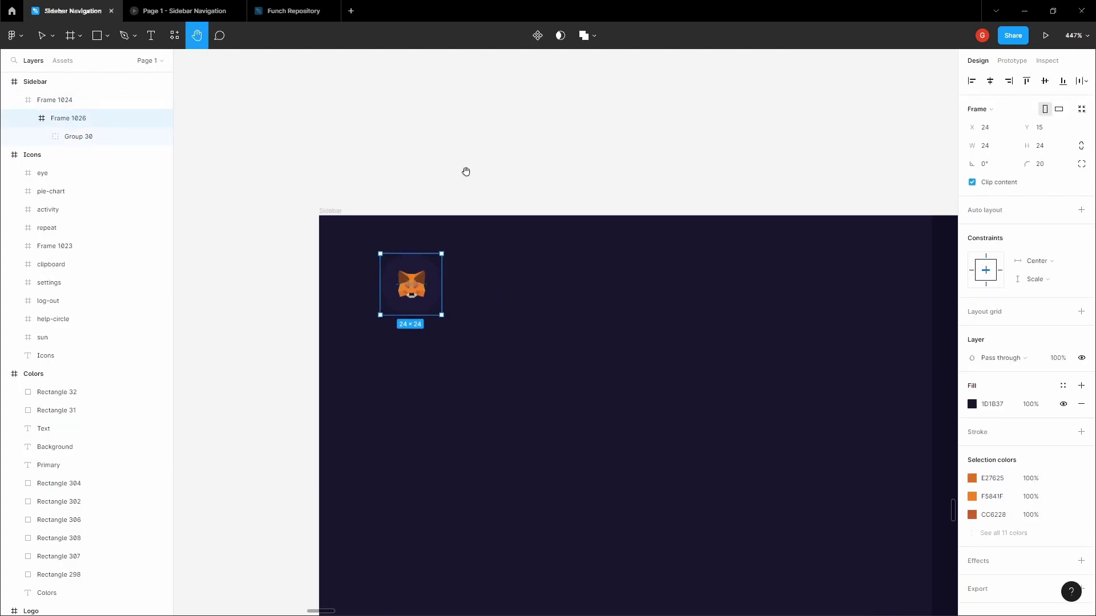
key(Escape)
scroll(479, 271, up, 3)
Add the text 0x34...3214 beside the fox logo.
key(t)
click(468, 272)
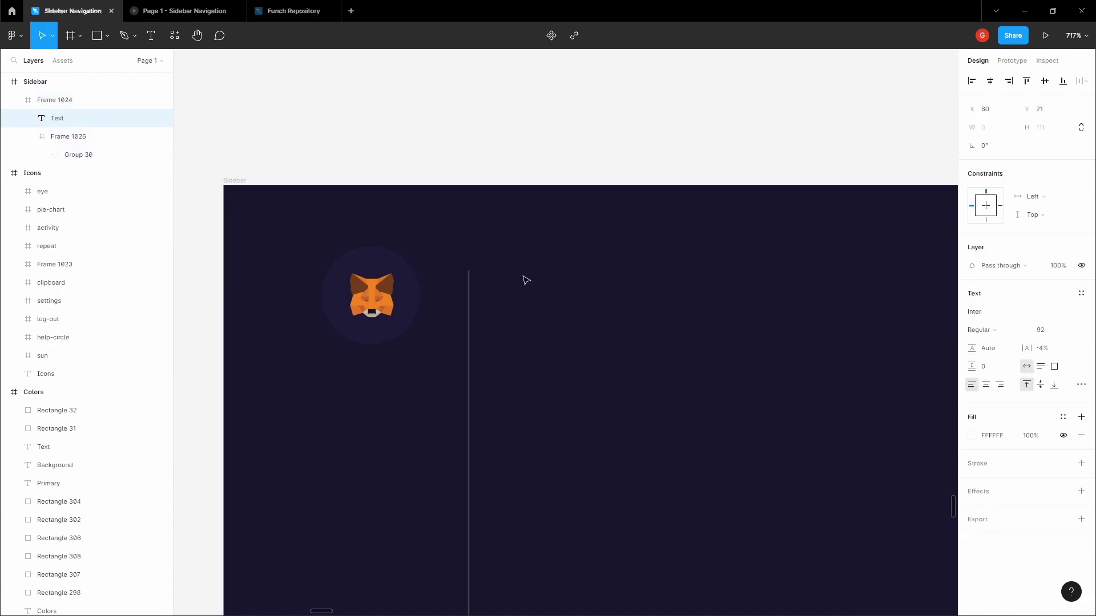
scroll(531, 275, down, 3)
text(0)
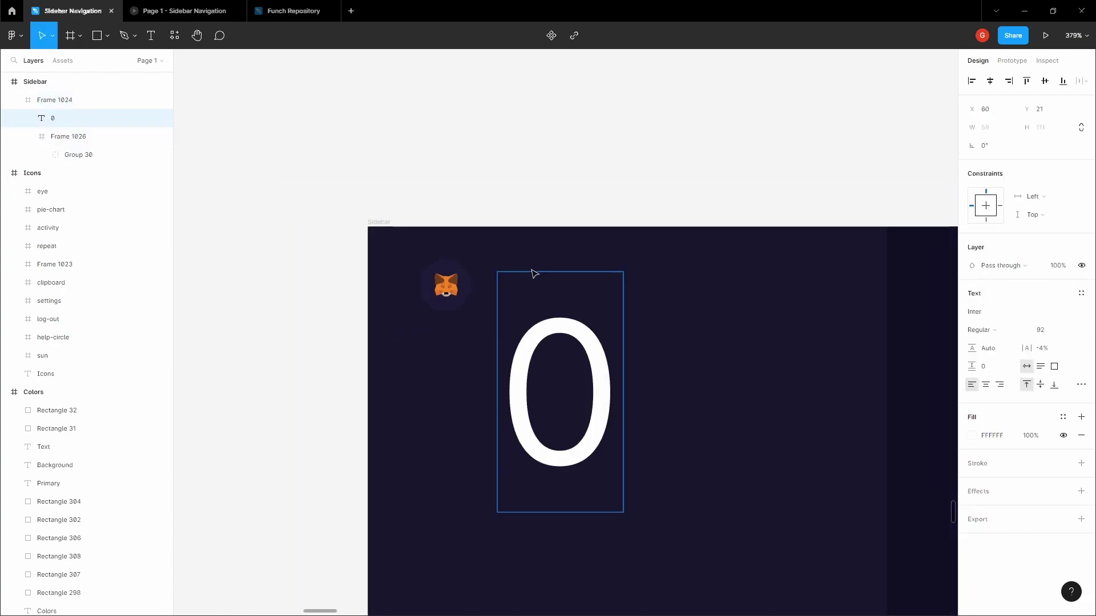
text(x34...32)
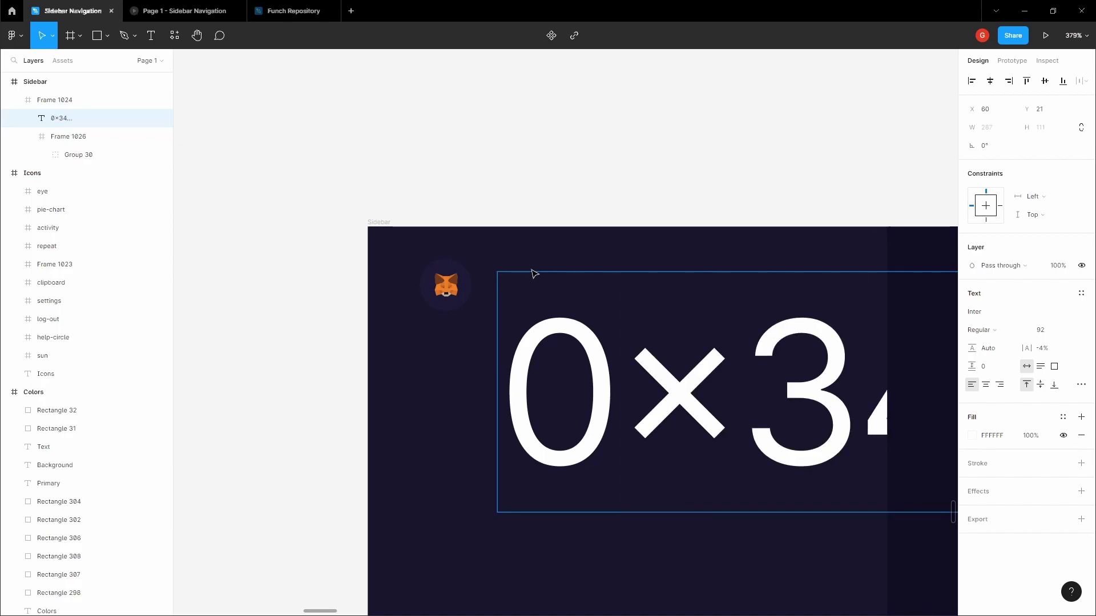
text(14)
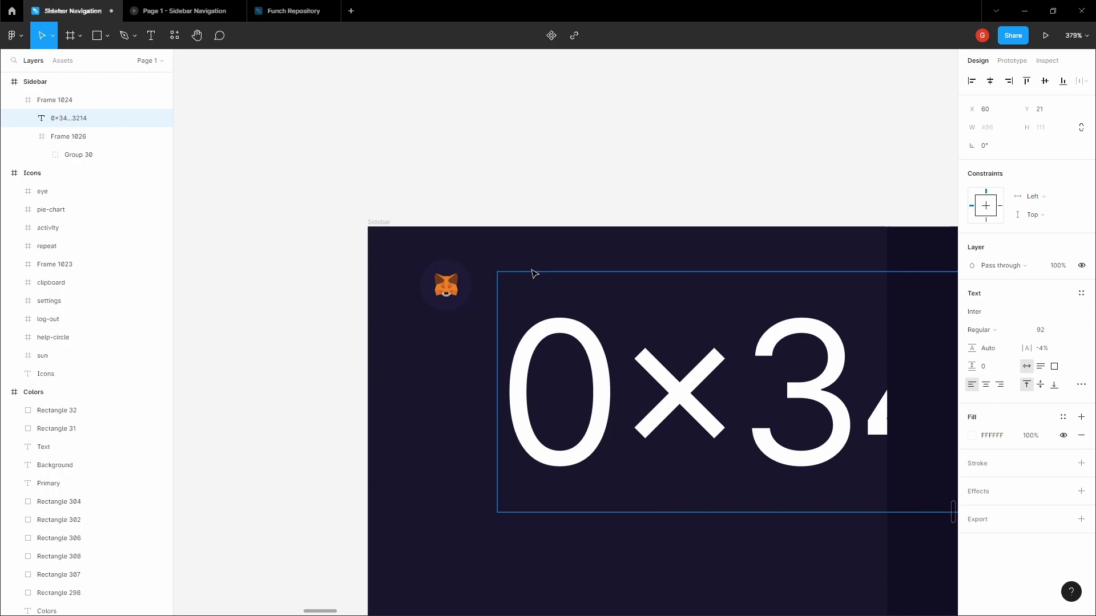
key(Escape)
Set the address to Segoe UI size 14, move it beside the fox, and make a size-12 copy below.
click(998, 314)
text(Segoe UI)
key(Return)
click(1042, 329)
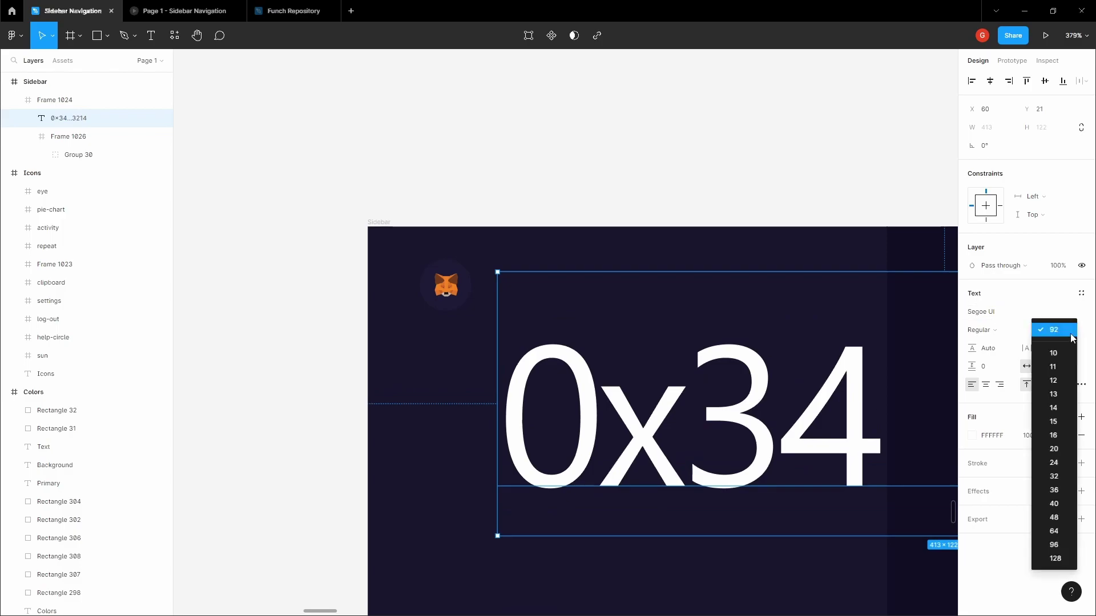
click(1050, 392)
drag(564, 295, 539, 373)
scroll(525, 273, up, 5)
click(1047, 334)
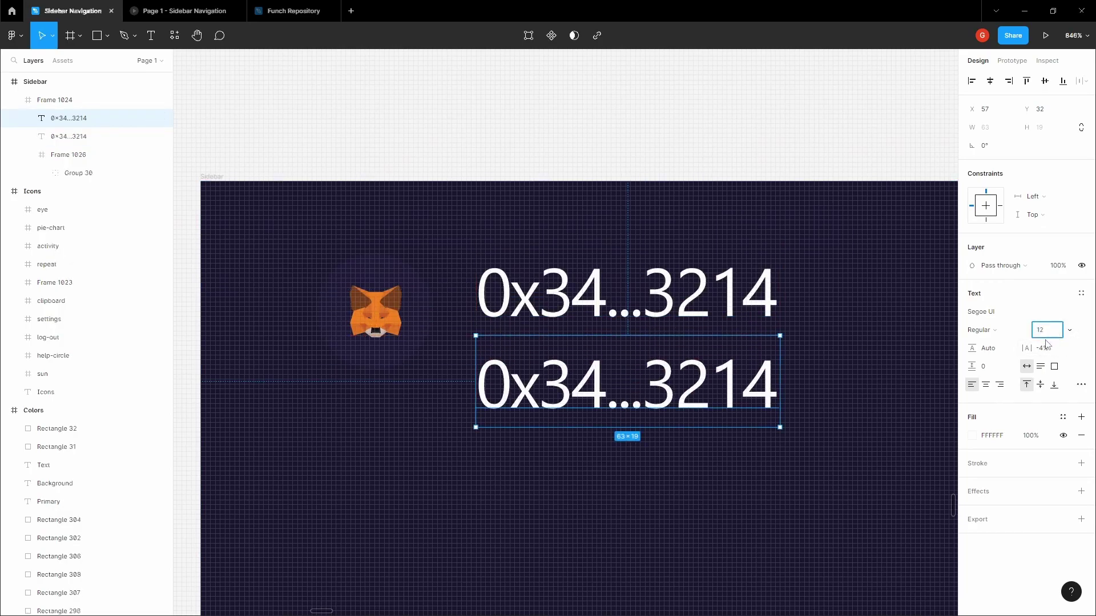
key(Tab)
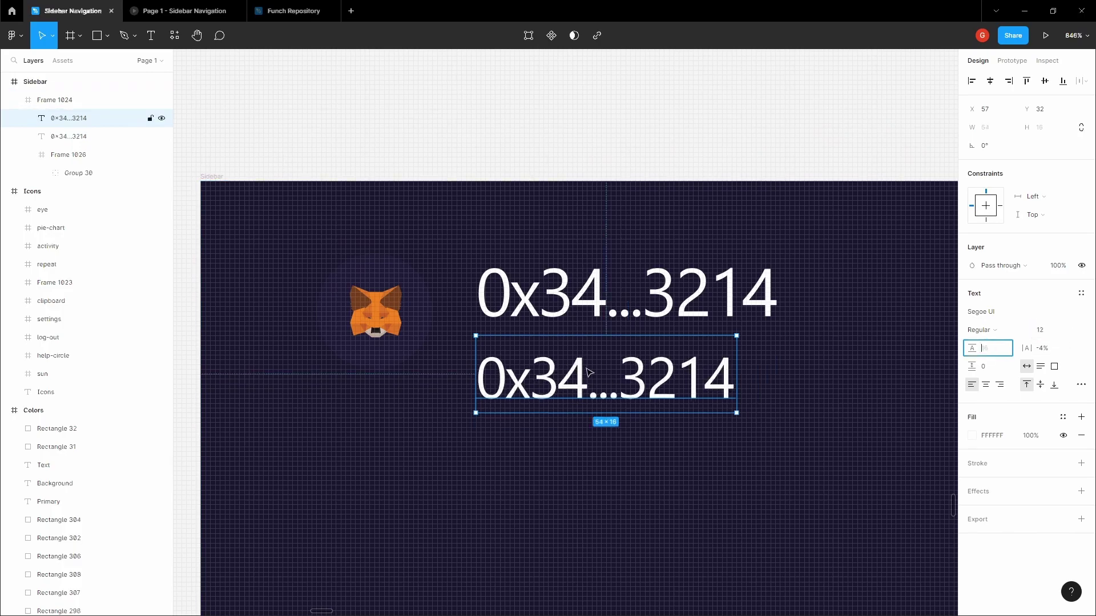
Replace the lower copy's text with the balance $54,212.25.
double_click(588, 373)
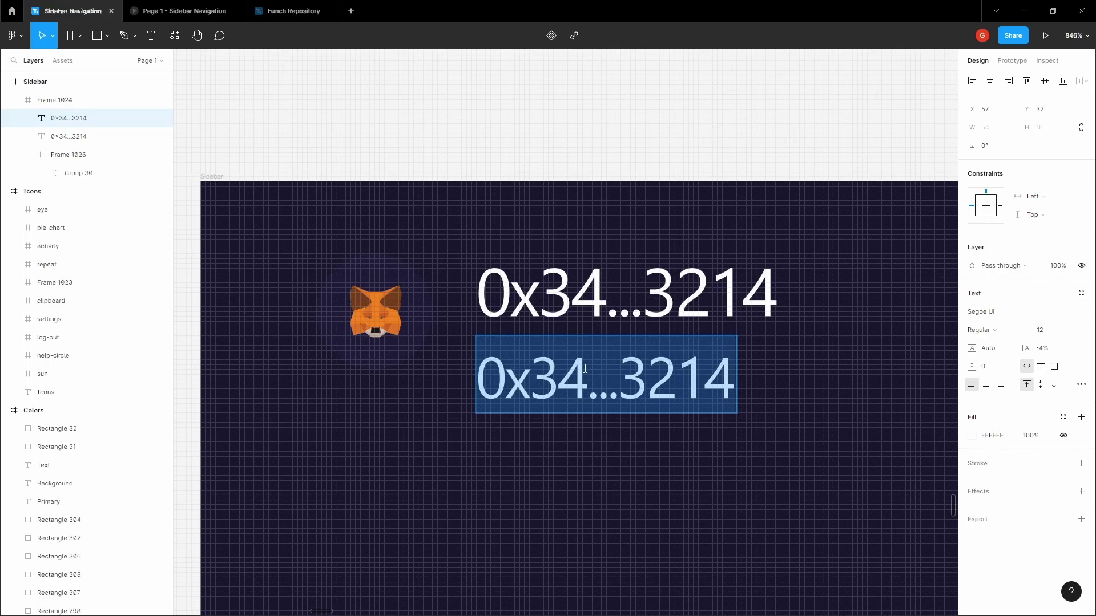
text($5)
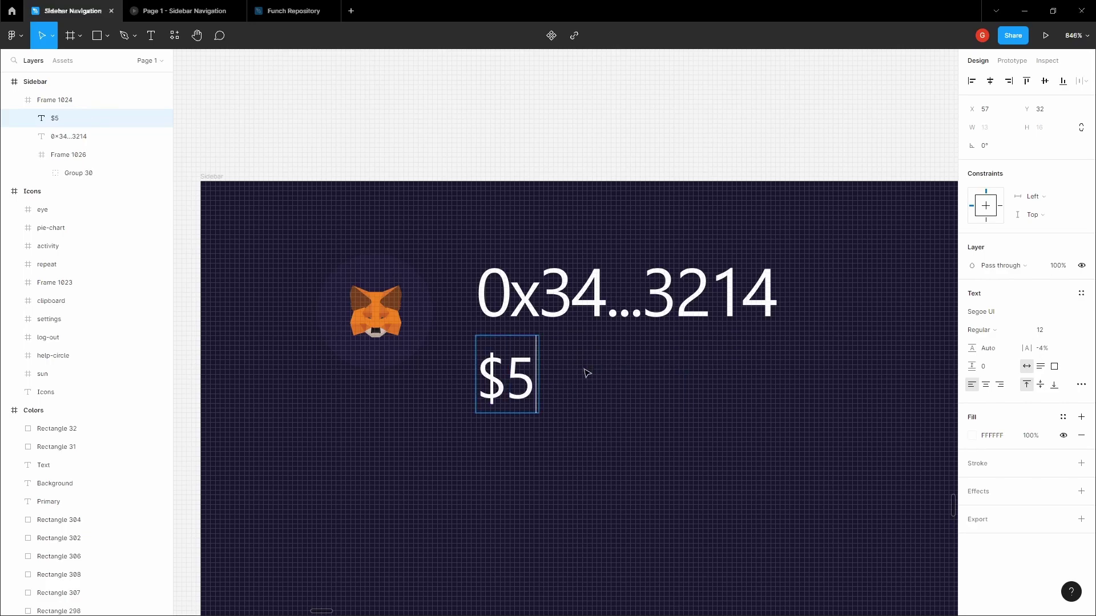
text(4,212.25)
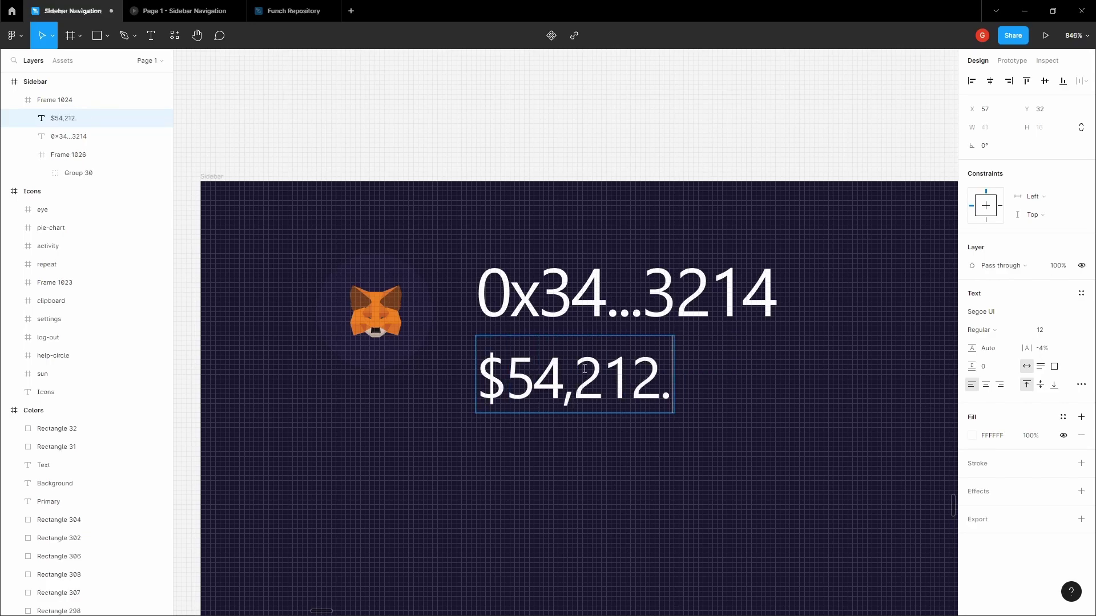
click(624, 161)
Copy the eye icon from the Icons frame.
scroll(442, 171, down, 3)
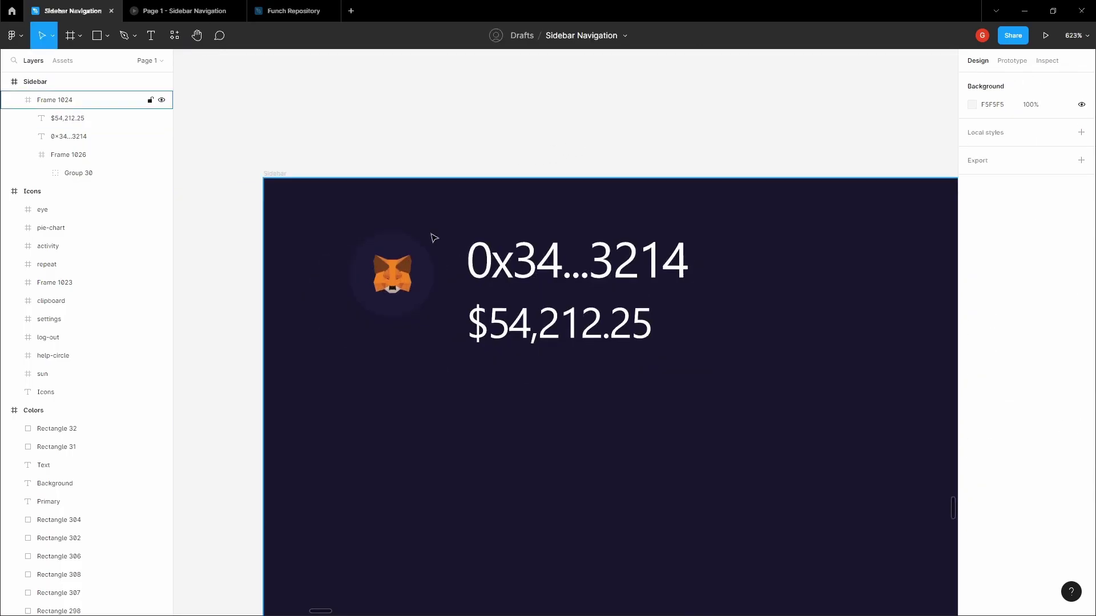
click(392, 274)
click(544, 275)
click(557, 196)
key(h)
scroll(576, 251, down, 5)
drag(587, 232, 494, 354)
scroll(502, 351, down, 10)
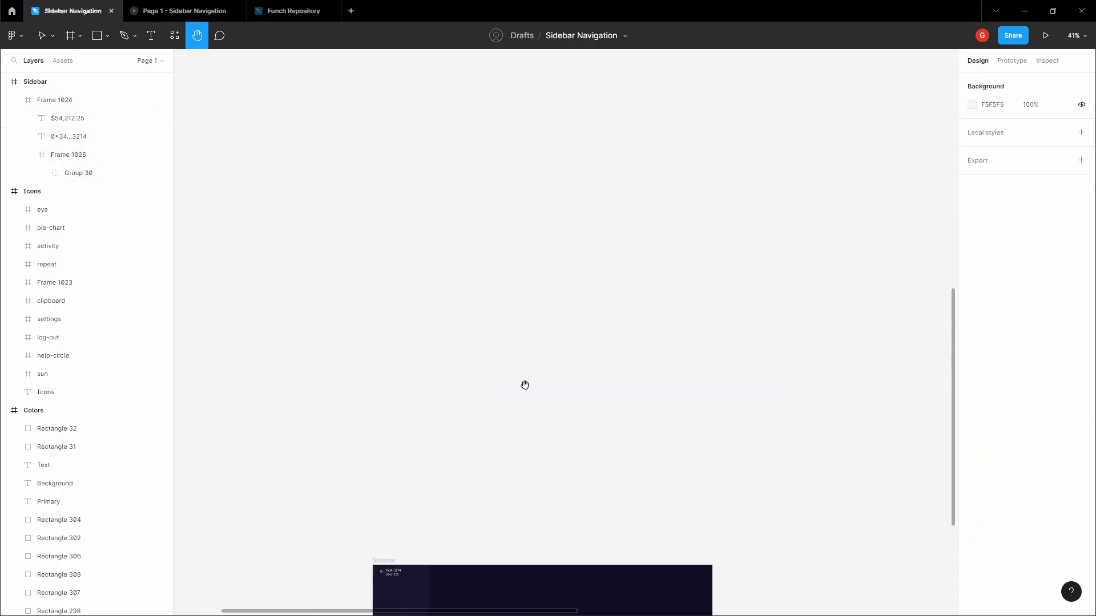
scroll(624, 217, up, 5)
scroll(631, 215, right, 5)
ctrl+scroll(547, 254, up, 8)
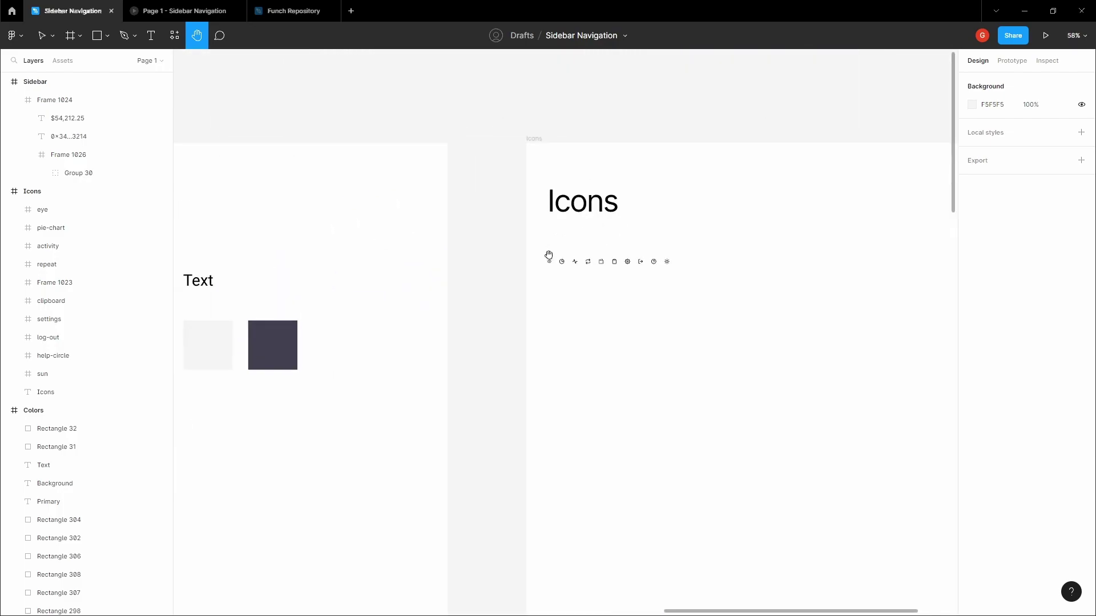
key(v)
click(546, 272)
key(Escape)
Paste the eye icon into the sidebar frame Frame 1024.
key(h)
ctrl+scroll(472, 320, down, 8)
scroll(460, 367, down, 10)
ctrl+scroll(460, 343, up, 6)
key(v)
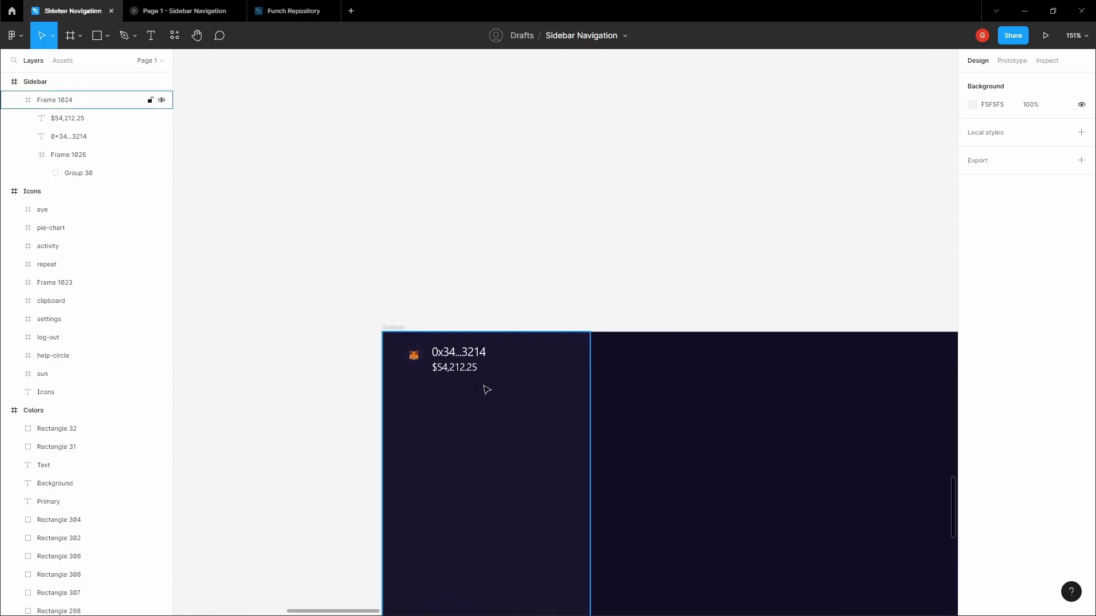
key(ctrl+v)
ctrl+scroll(455, 408, up, 3)
drag(437, 497, 518, 171)
scroll(521, 205, up, 4)
key(Escape)
Tone the $54,212.25 balance text fill down to light grey.
key(h)
scroll(475, 257, up, 5)
ctrl+scroll(465, 285, up, 3)
key(v)
click(456, 360)
scroll(465, 360, down, 1)
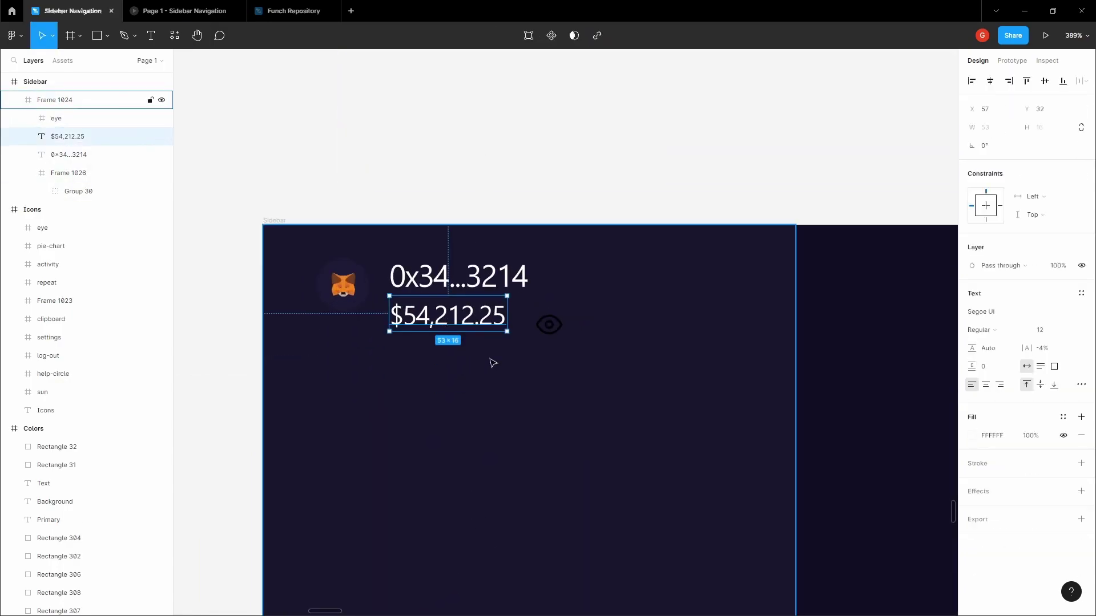
click(974, 438)
drag(822, 333, 821, 349)
click(640, 369)
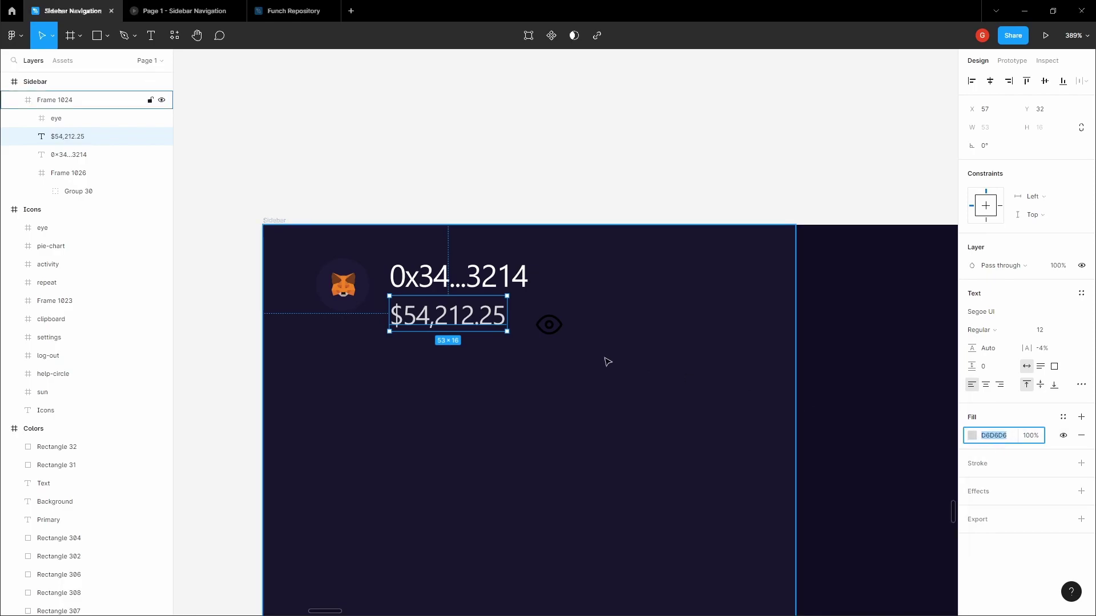
Recolour the eye icon light grey D6D6D8.
click(557, 331)
click(995, 479)
text(D6D6D8)
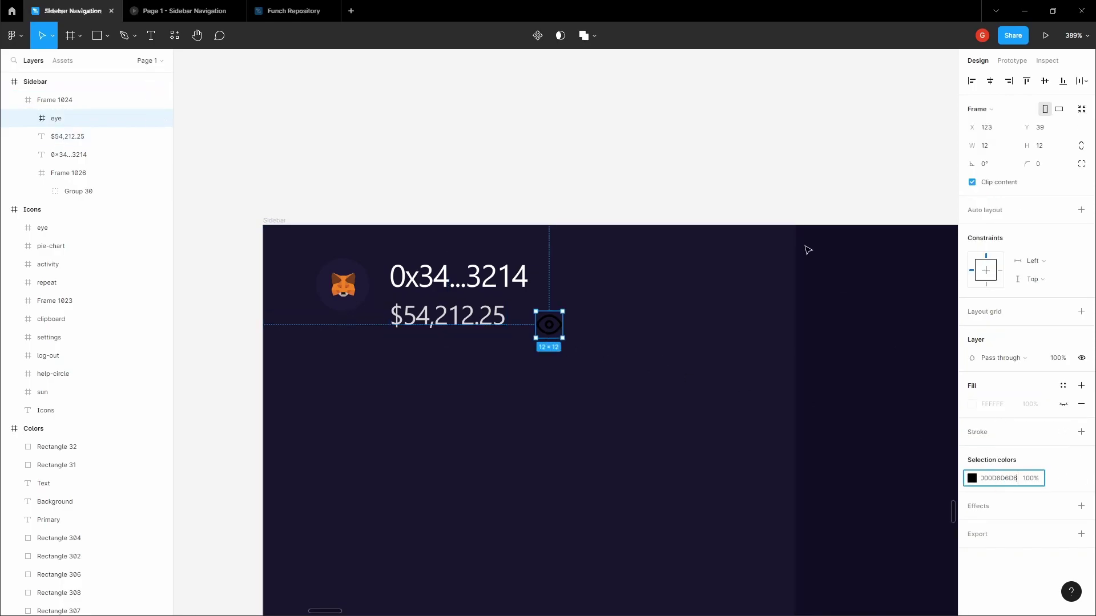
key(Return)
click(626, 152)
scroll(475, 290, up, 5)
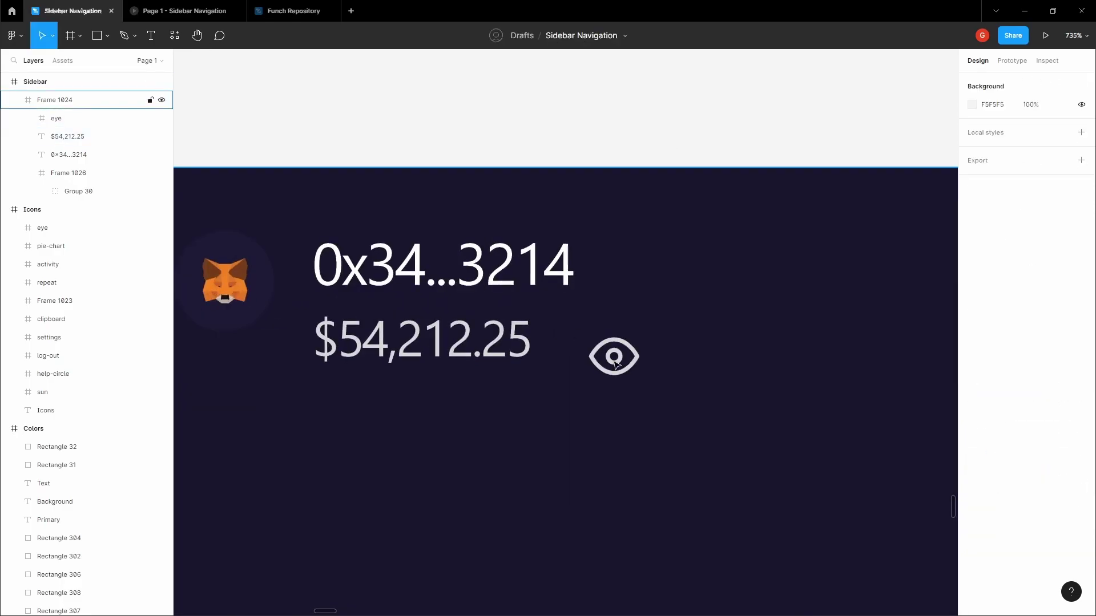
click(615, 365)
Place the eye icon right beside the balance, aligned with its text.
drag(615, 365, 563, 340)
scroll(564, 339, down, 5)
scroll(574, 340, up, 5)
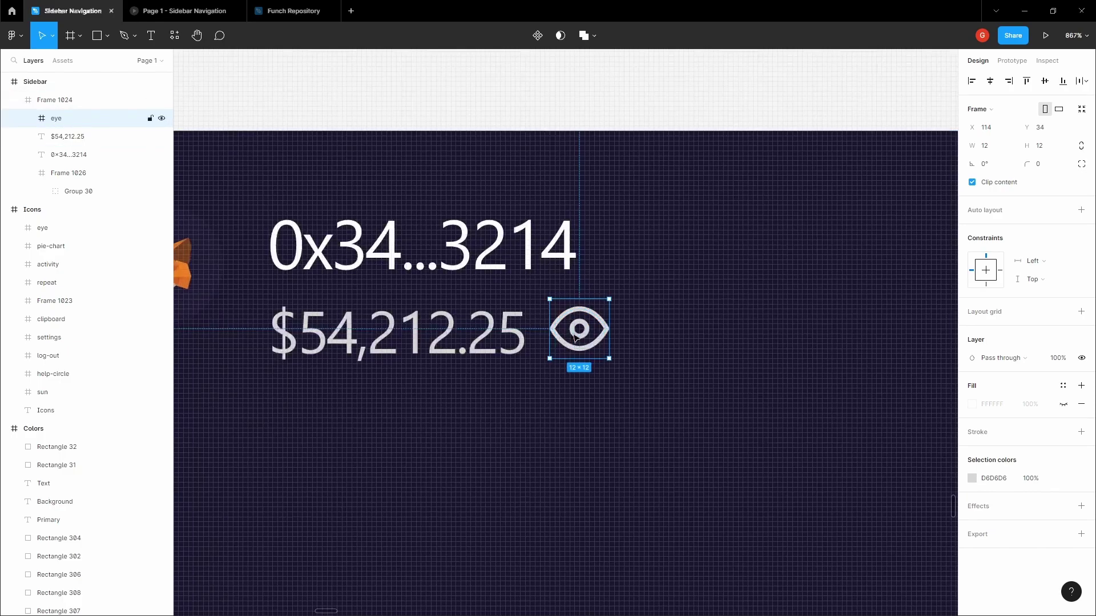
drag(564, 341, 565, 340)
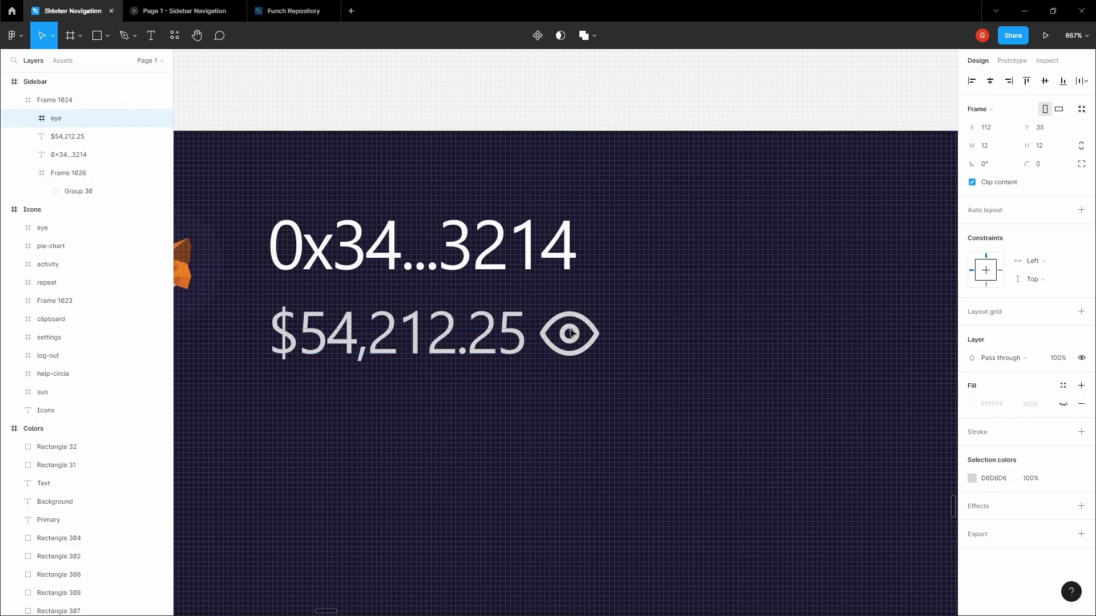
Group the $54,212.25 balance text with the eye icon.
shift+click(484, 327)
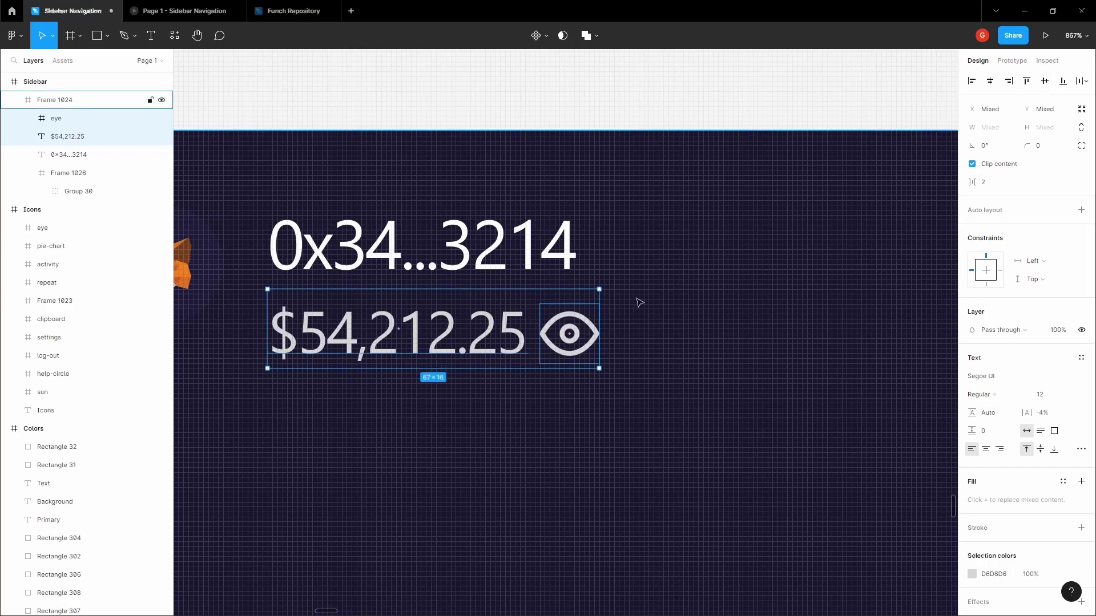
click(569, 324)
scroll(602, 196, down, 3)
click(601, 196)
scroll(602, 196, up, 4)
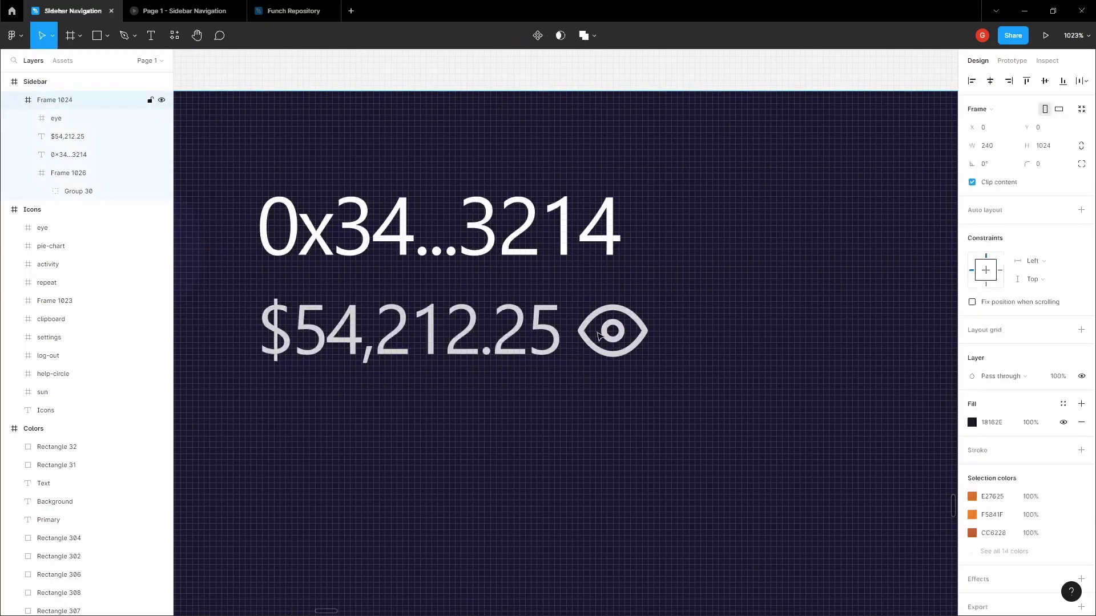
ctrl+click(613, 331)
shift+click(520, 328)
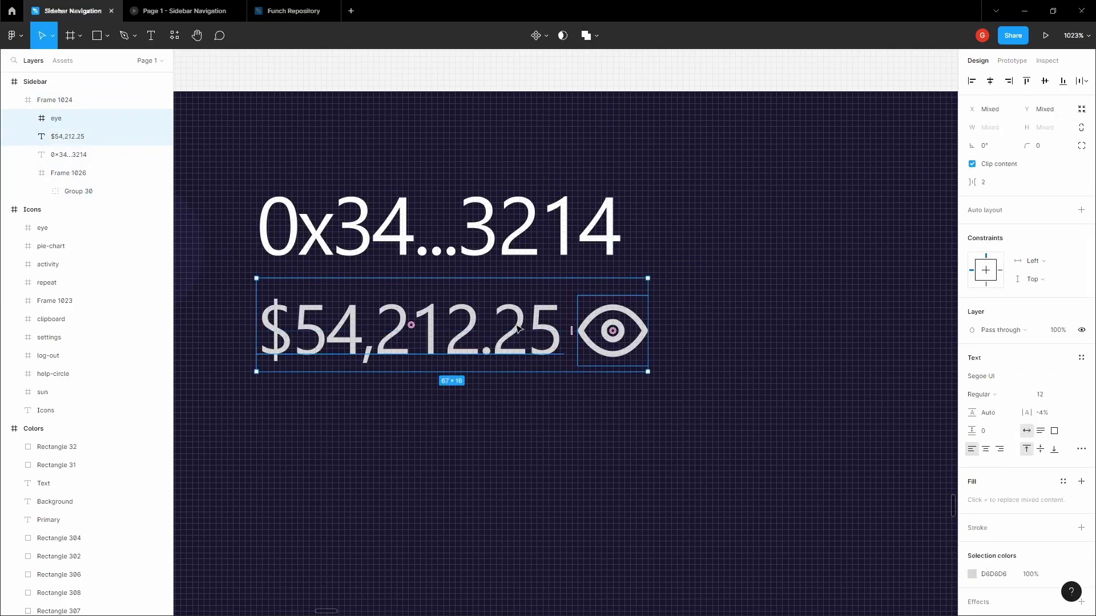
key(ctrl+g)
Group the 0x34...3214 address with the balance row.
scroll(520, 329, down, 1)
scroll(483, 305, down, 5)
shift+click(431, 285)
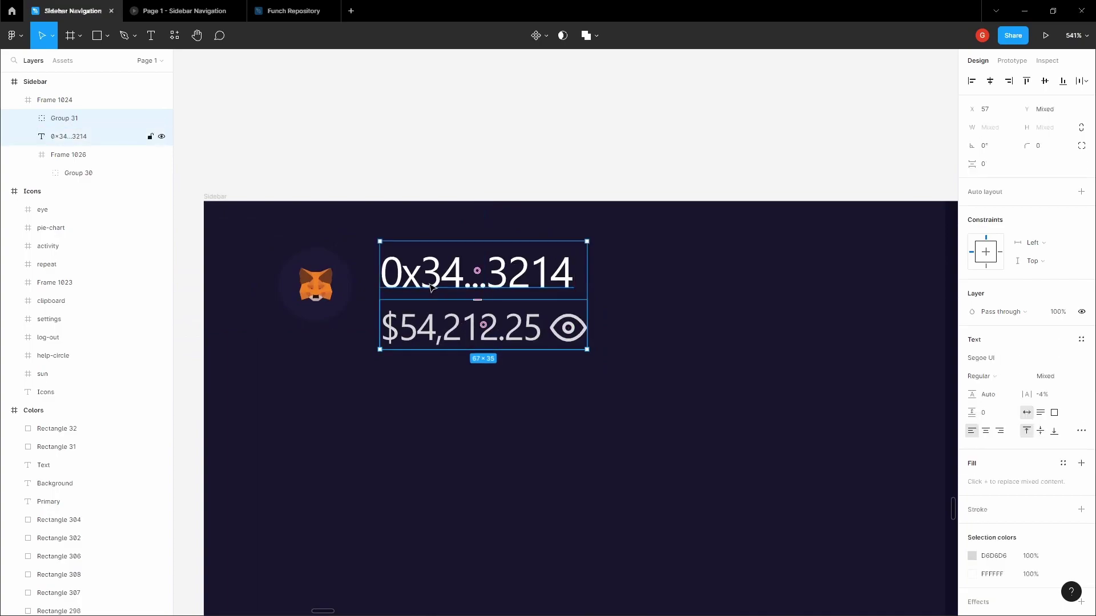
key(ctrl+g)
key(Escape)
Vertically centre the fox logo with the text group, nudge the text 3 px left, and group them.
drag(416, 157, 555, 154)
click(622, 292)
shift+click(454, 281)
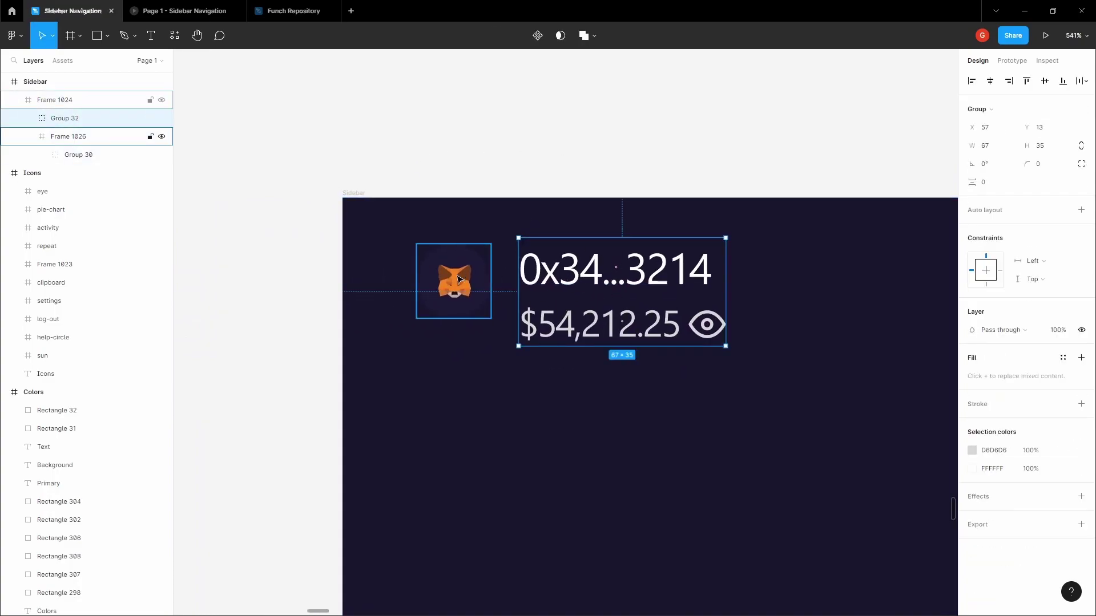
click(1045, 81)
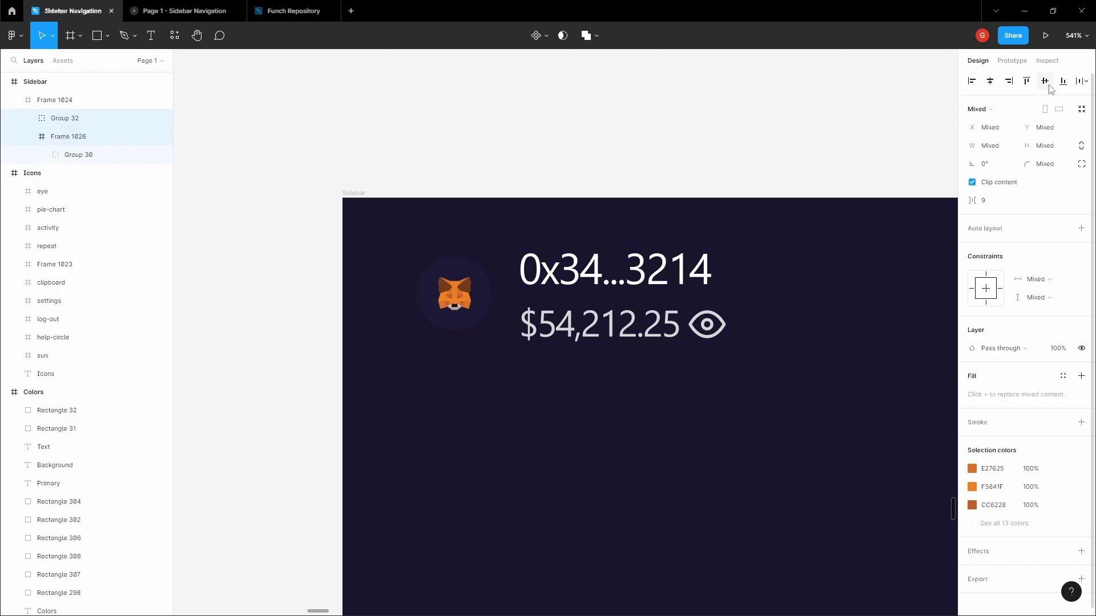
shift+click(485, 291)
key(Left)
key(Left)
key(Left)
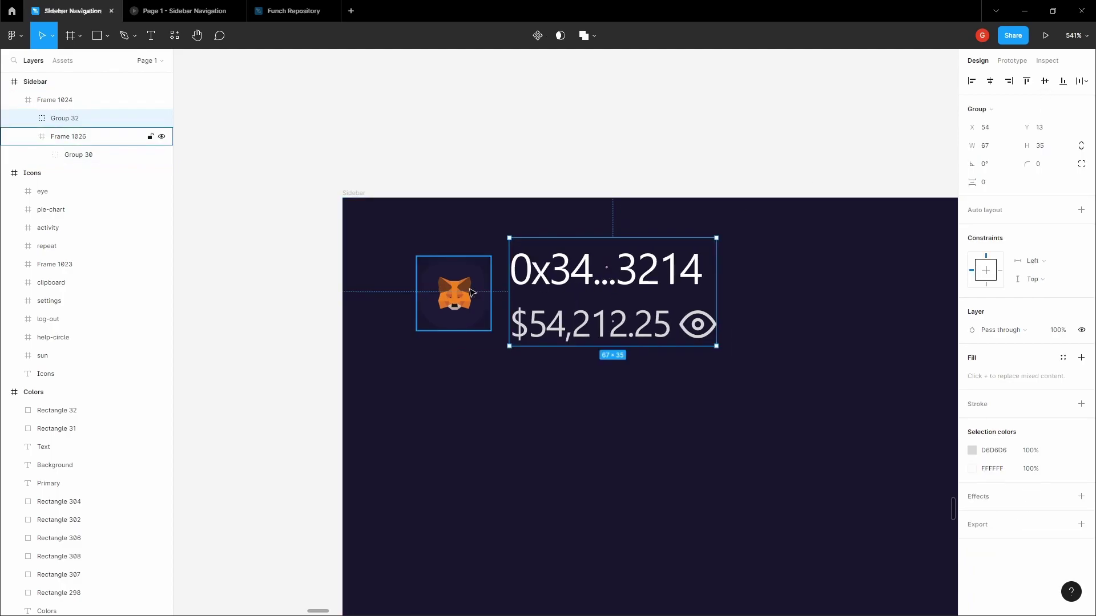
shift+click(471, 293)
key(ctrl+g)
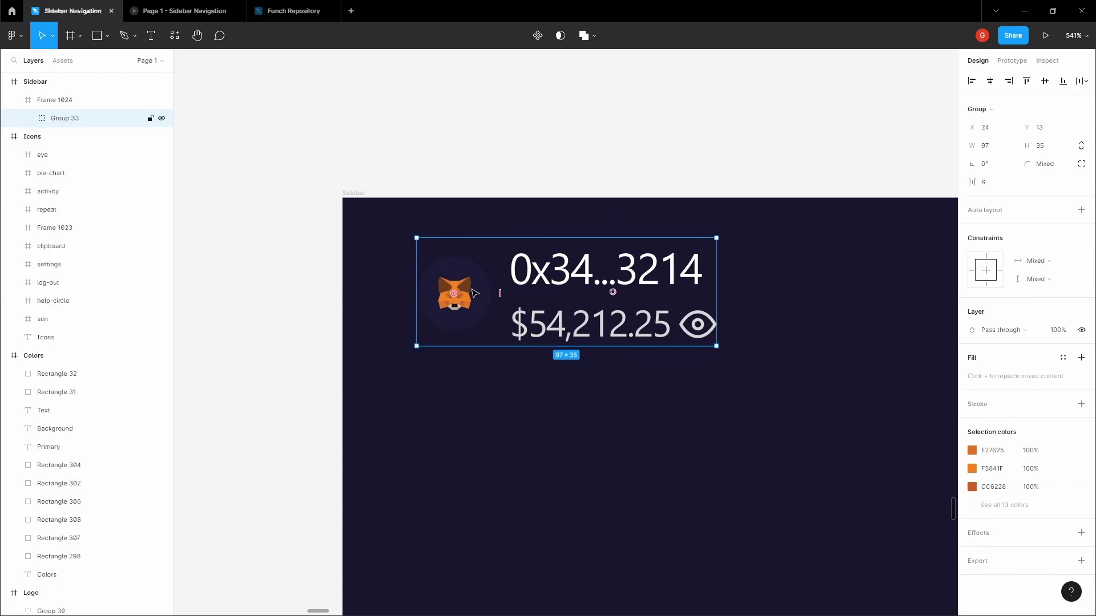
click(482, 166)
Draw a 240×85 frame across the top of the sidebar around the logo group.
scroll(411, 184, down, 3)
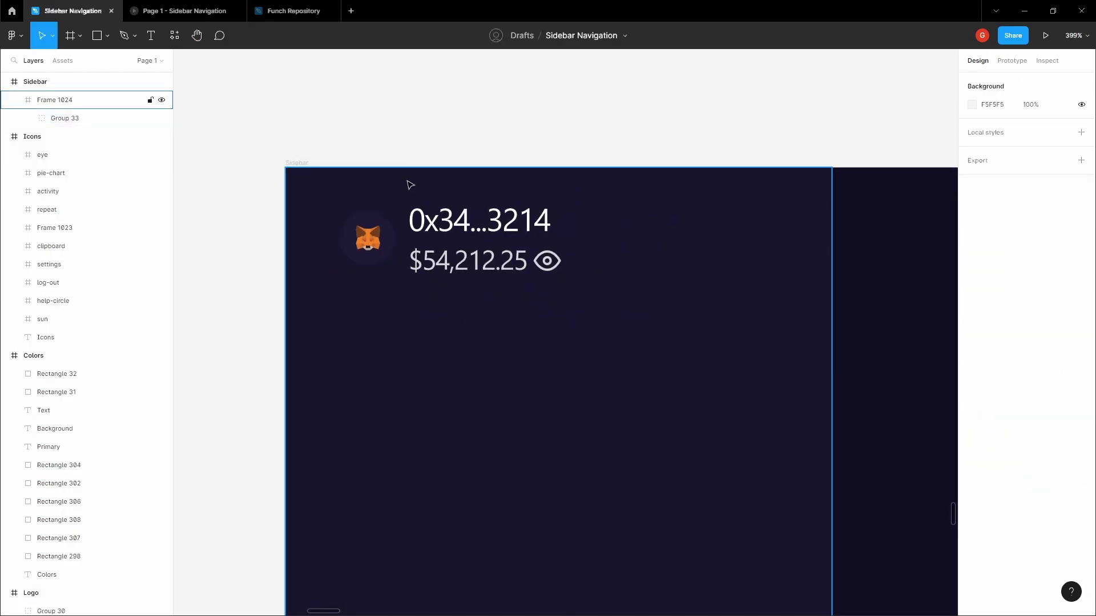
click(410, 184)
key(f)
drag(285, 168, 832, 362)
key(Return)
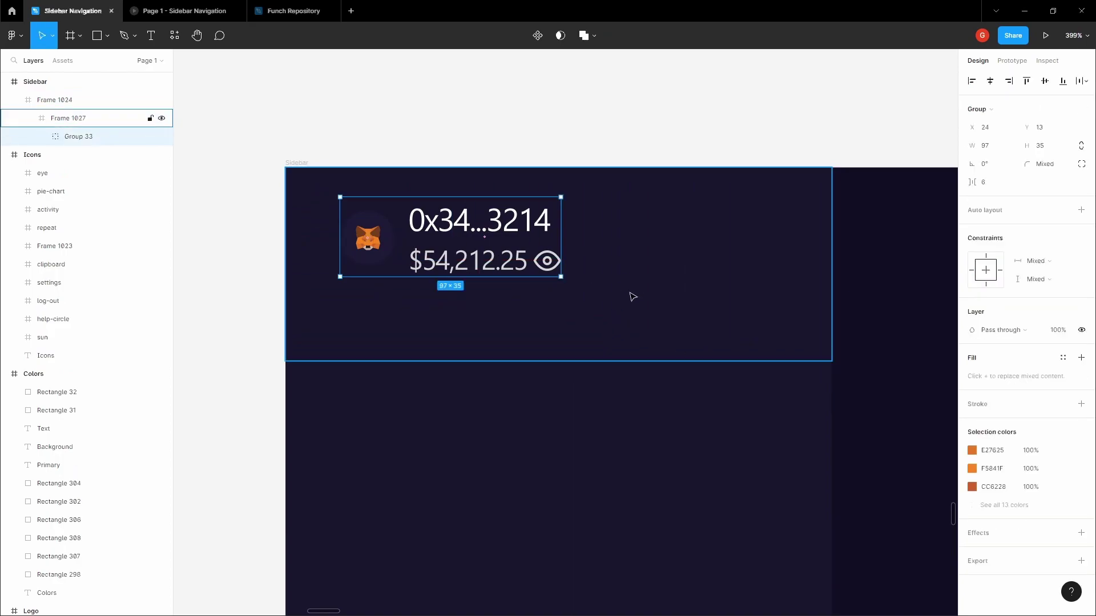
click(430, 69)
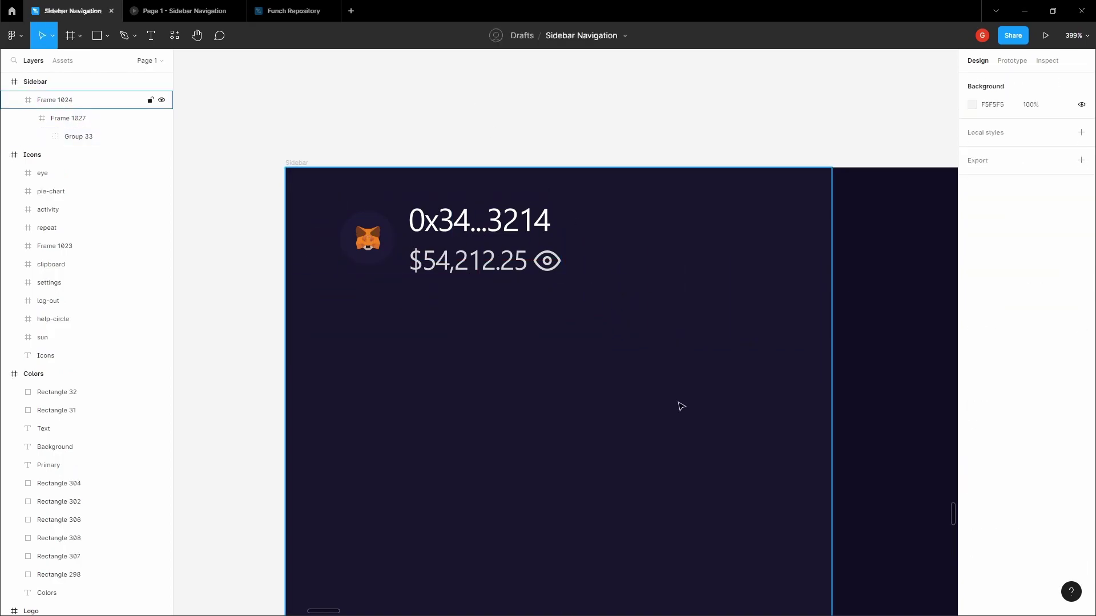
Try auto layout on the sidebar frame, then undo it.
scroll(683, 392, down, 3)
click(675, 423)
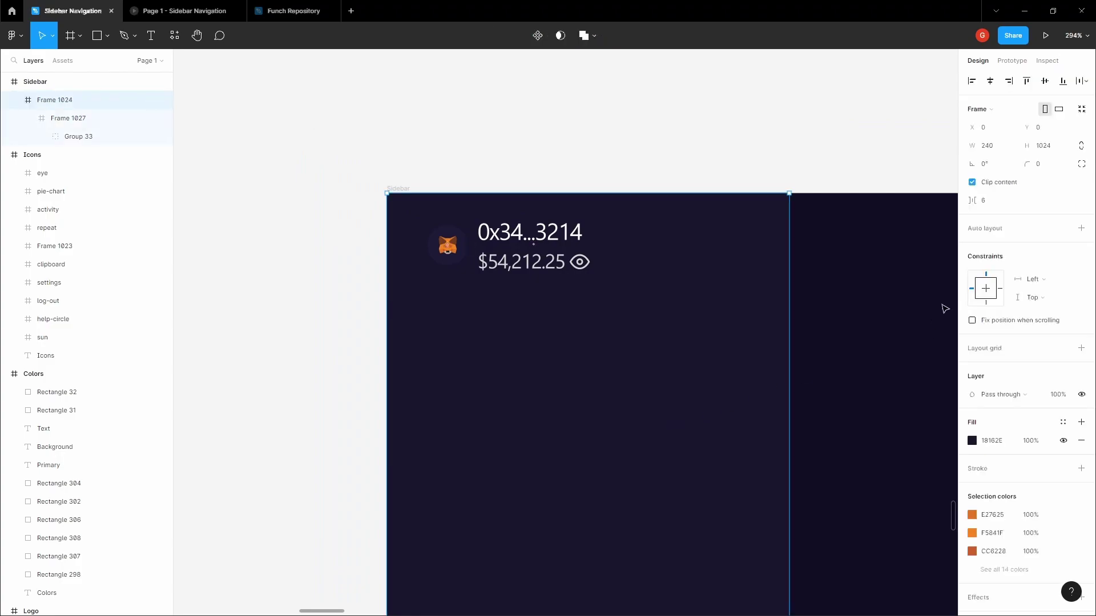
click(1080, 227)
key(ctrl+z)
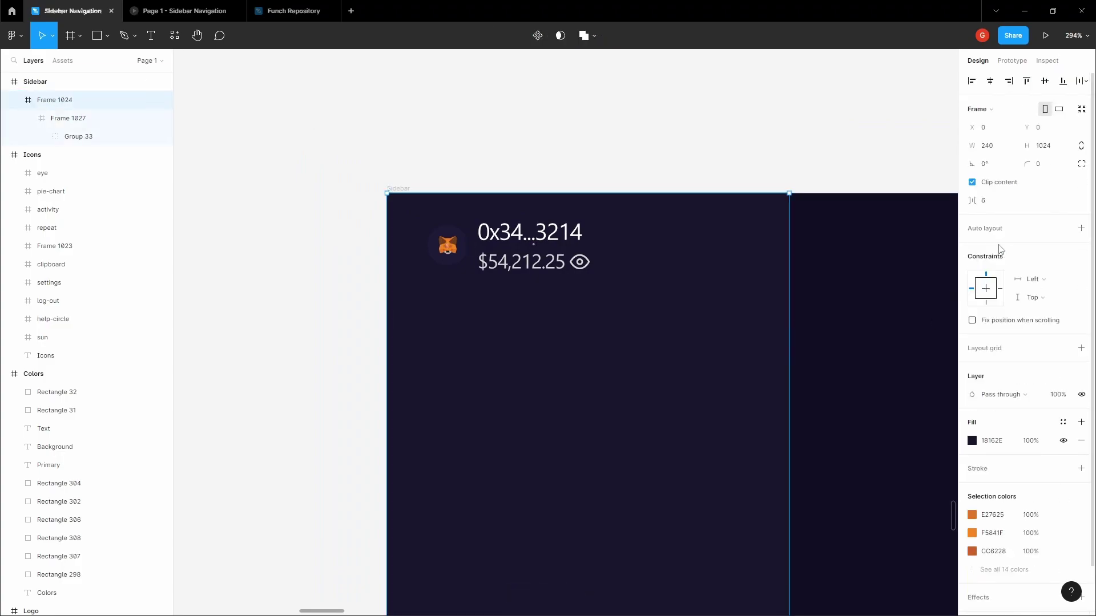
Add a columns layout grid with a 16 margin.
click(1081, 348)
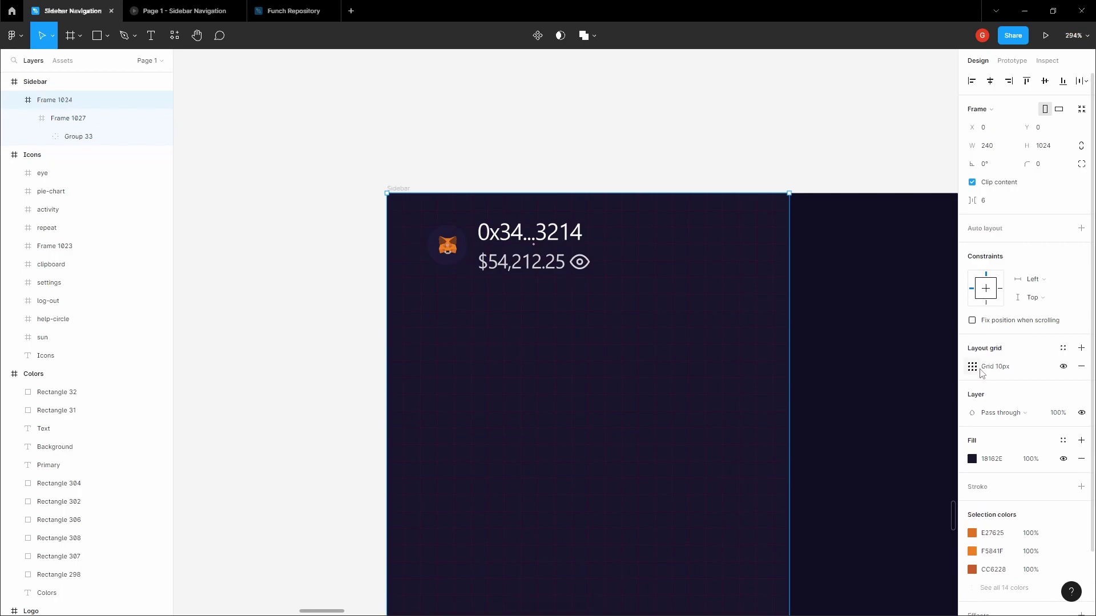
click(972, 366)
click(844, 367)
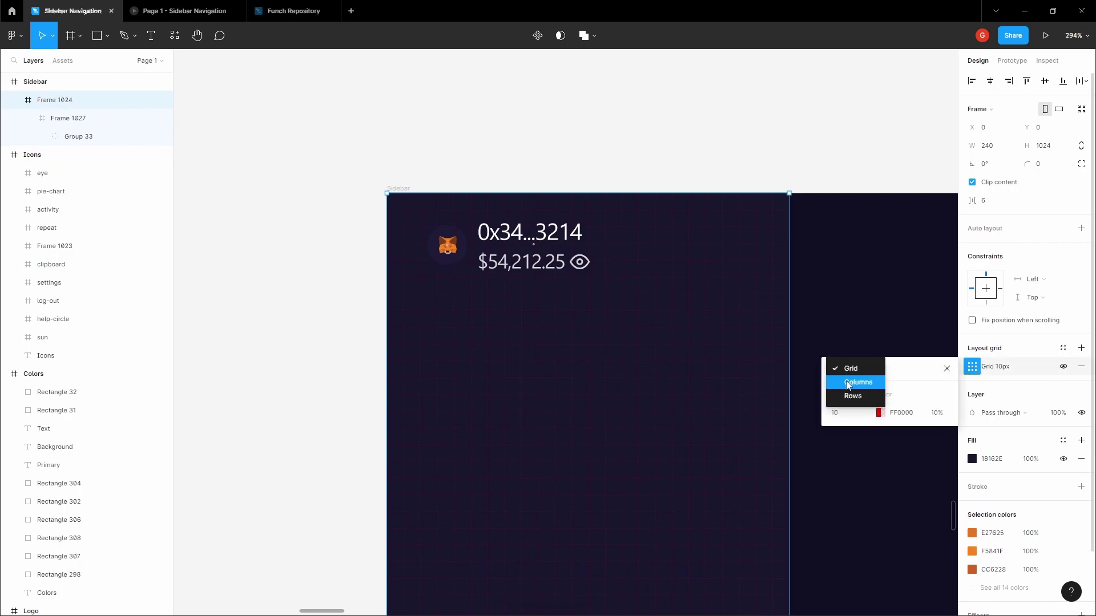
click(847, 382)
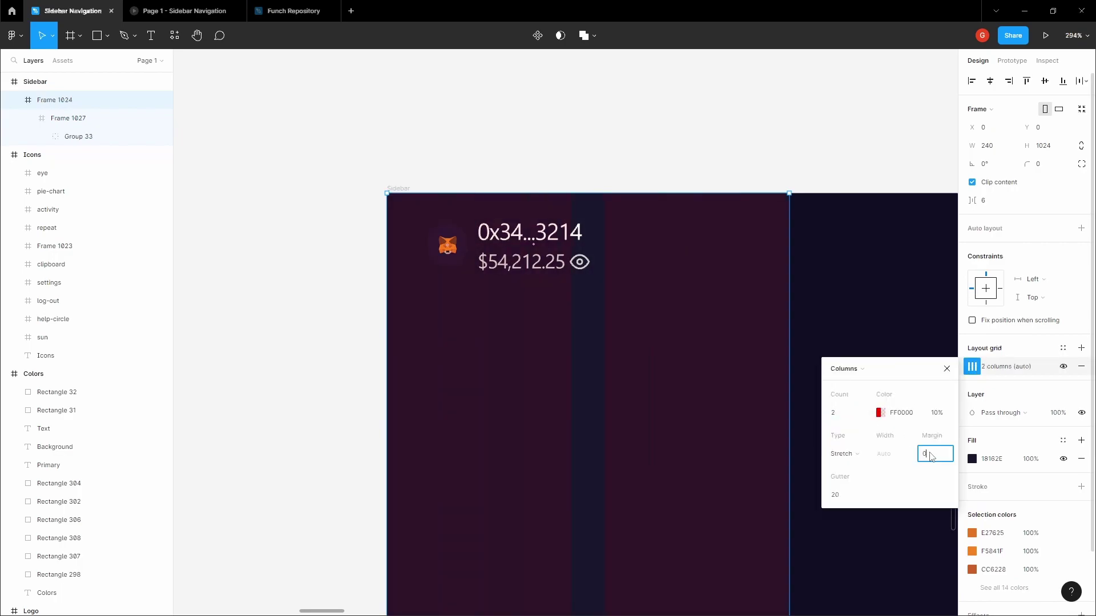
click(931, 454)
text(16)
key(Tab)
click(492, 146)
Move the logo group left inside the header frame to the grid margin.
scroll(544, 235, up, 5)
double_click(523, 274)
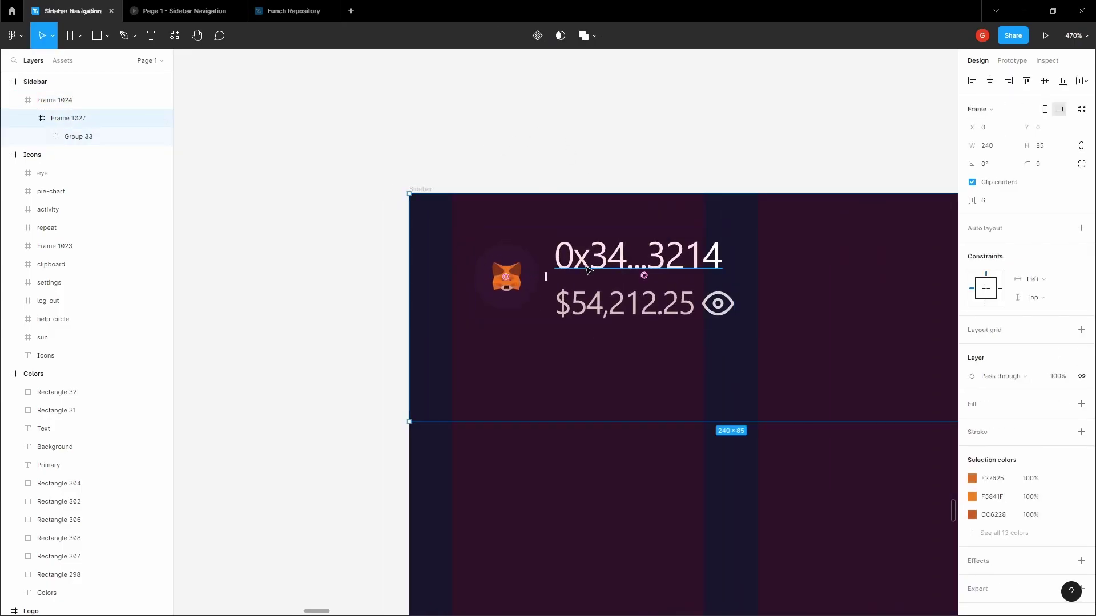
scroll(588, 268, down, 3)
scroll(570, 256, up, 5)
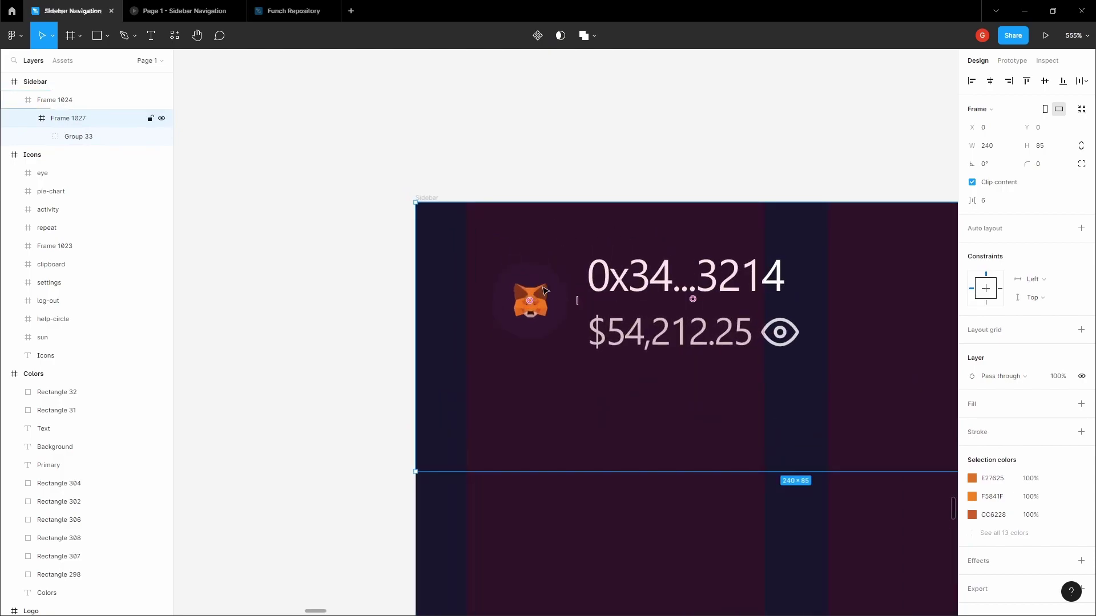
scroll(596, 291, down, 4)
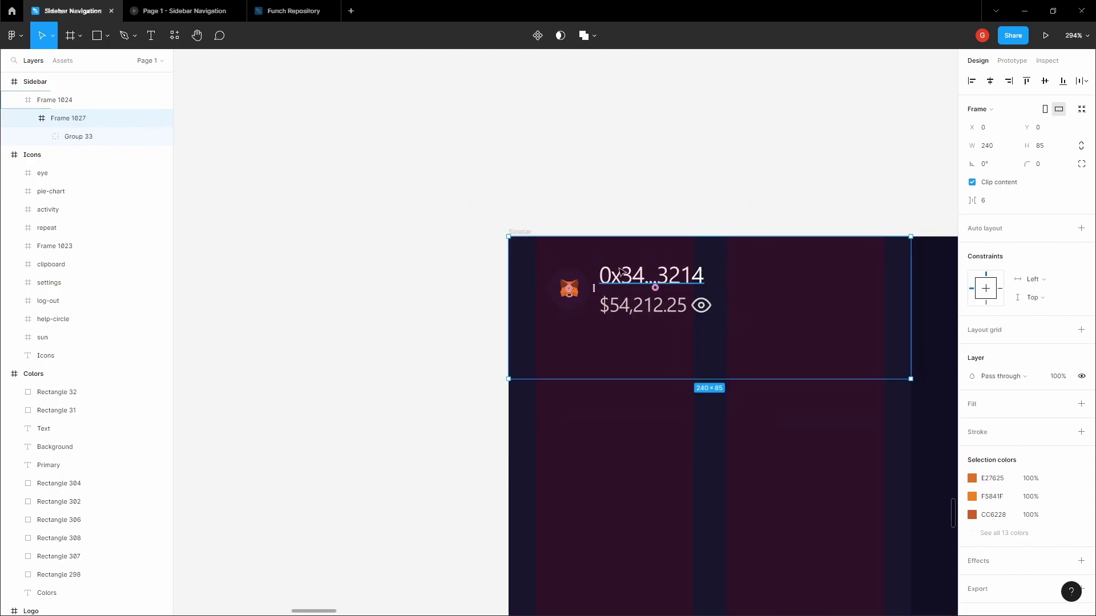
scroll(619, 270, up, 4)
click(647, 285)
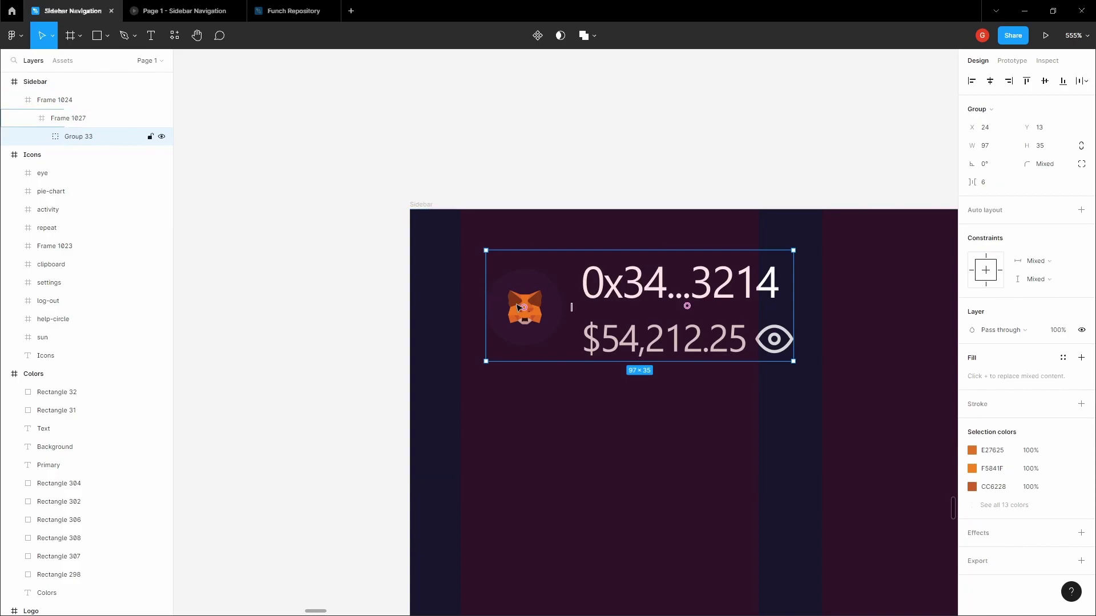
drag(523, 288, 491, 282)
key(h)
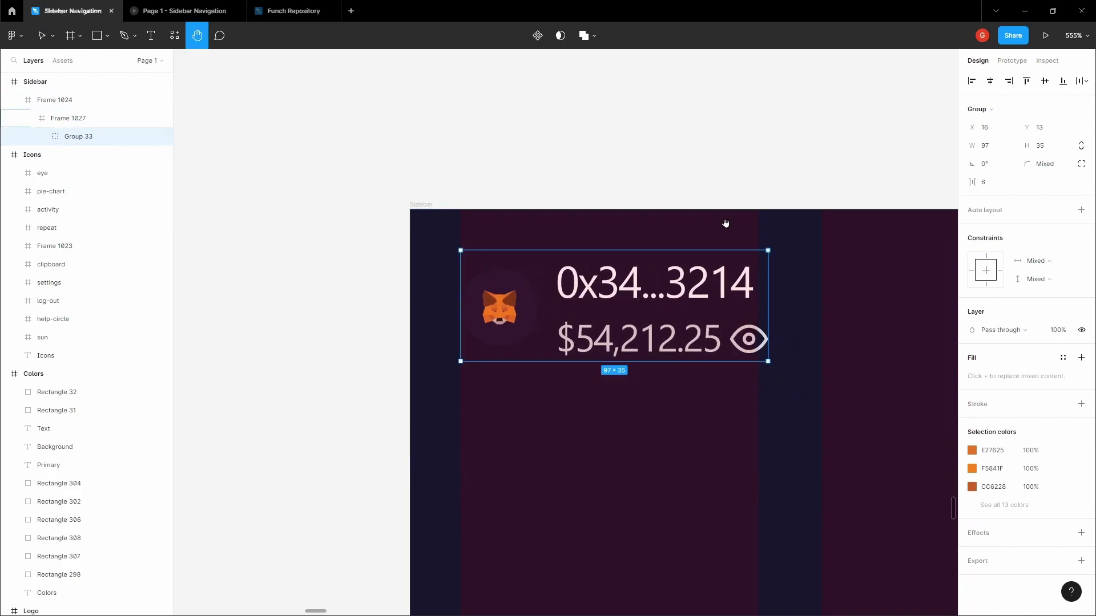
scroll(723, 238, down, 2)
key(v)
Hide the grid columns and pin the logo group to the header's top.
click(623, 309)
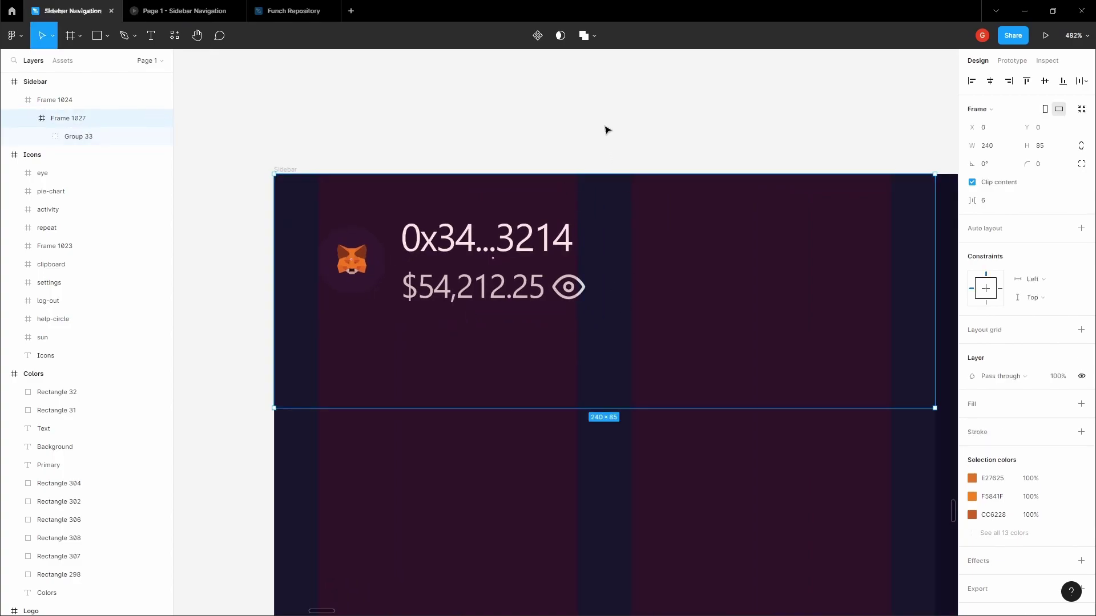
key(ctrl+g)
click(606, 128)
click(584, 307)
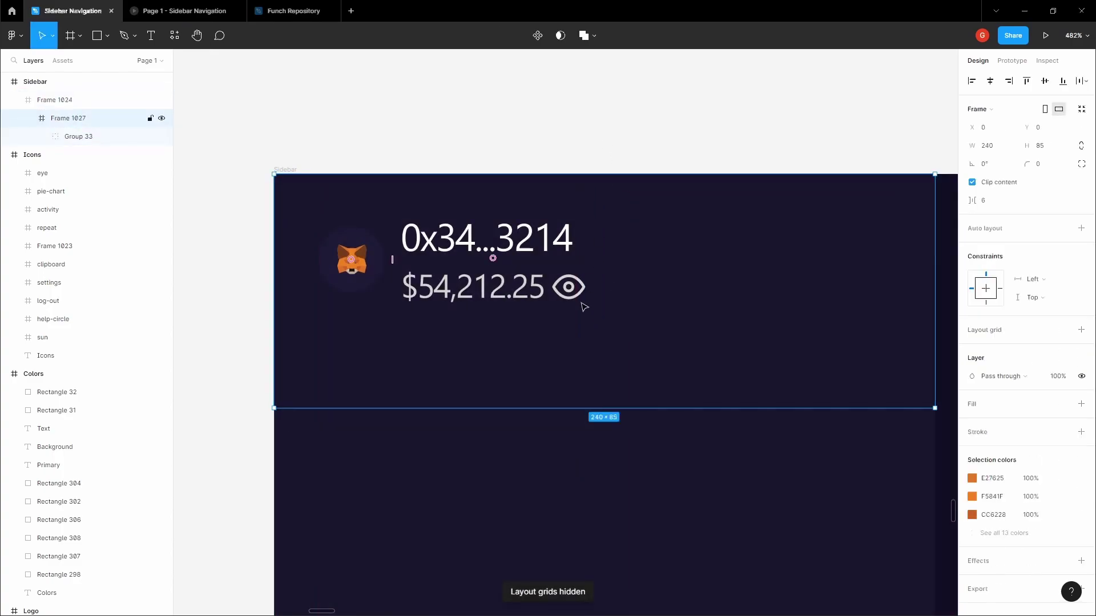
click(387, 261)
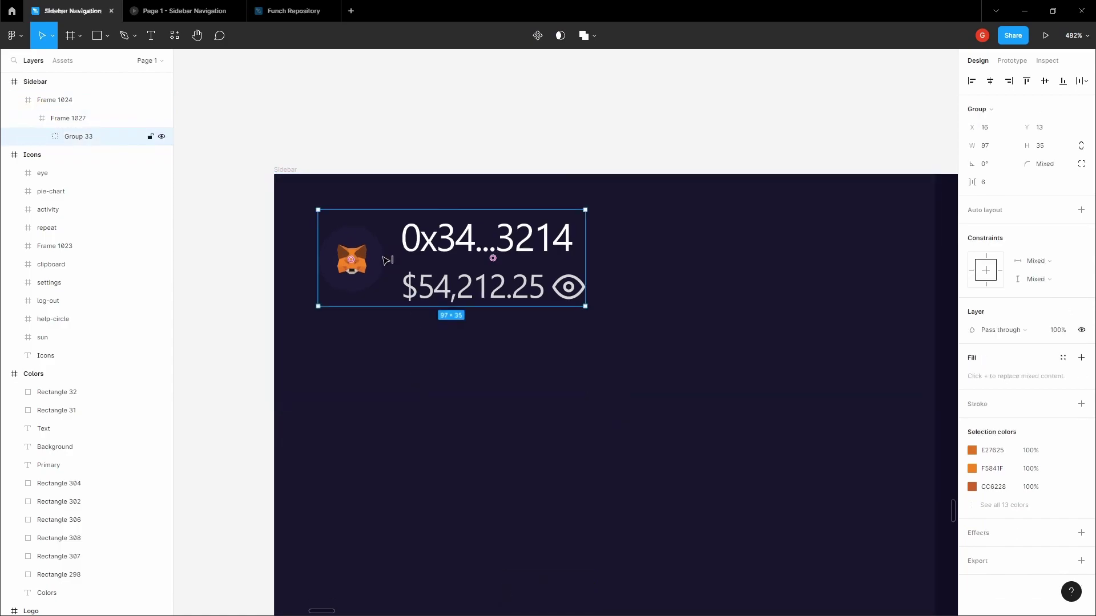
click(987, 258)
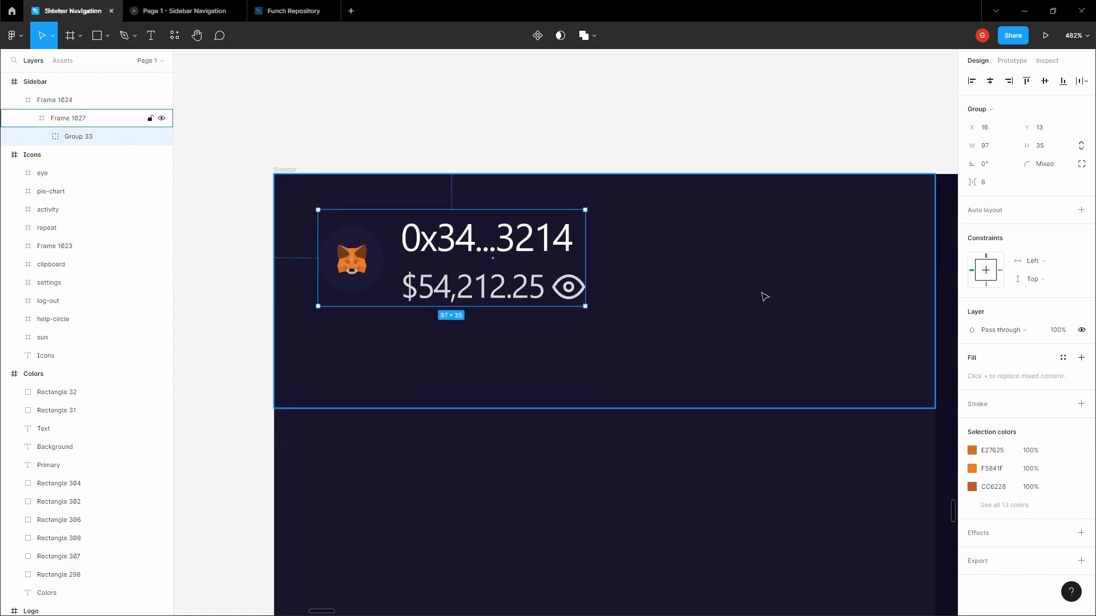
Trim the header frame to 67 high, nudging the logo group 3 px down.
click(683, 292)
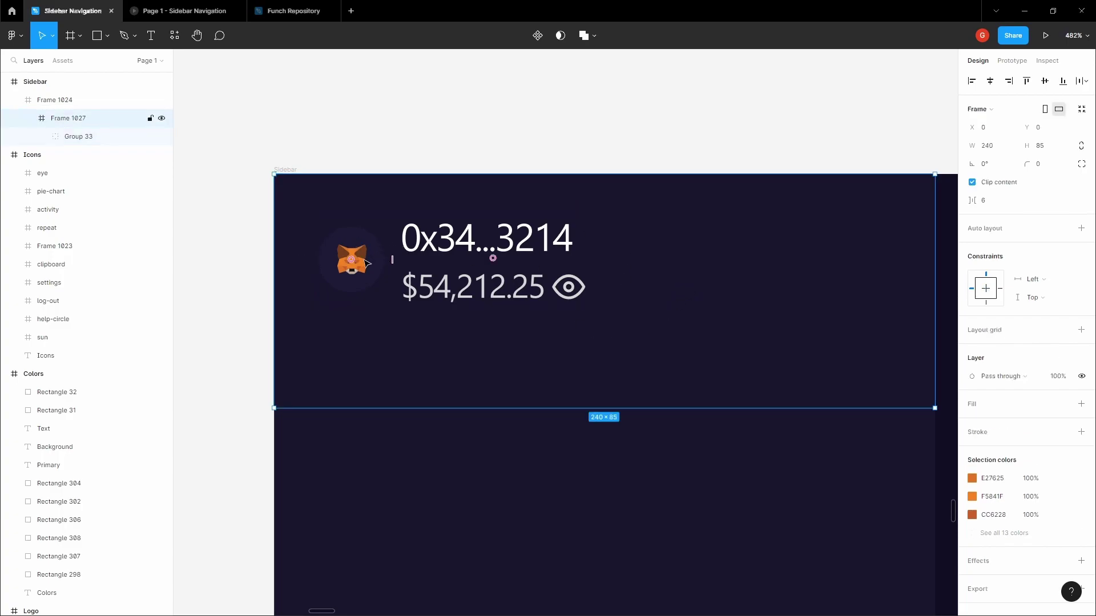
scroll(371, 261, up, 1)
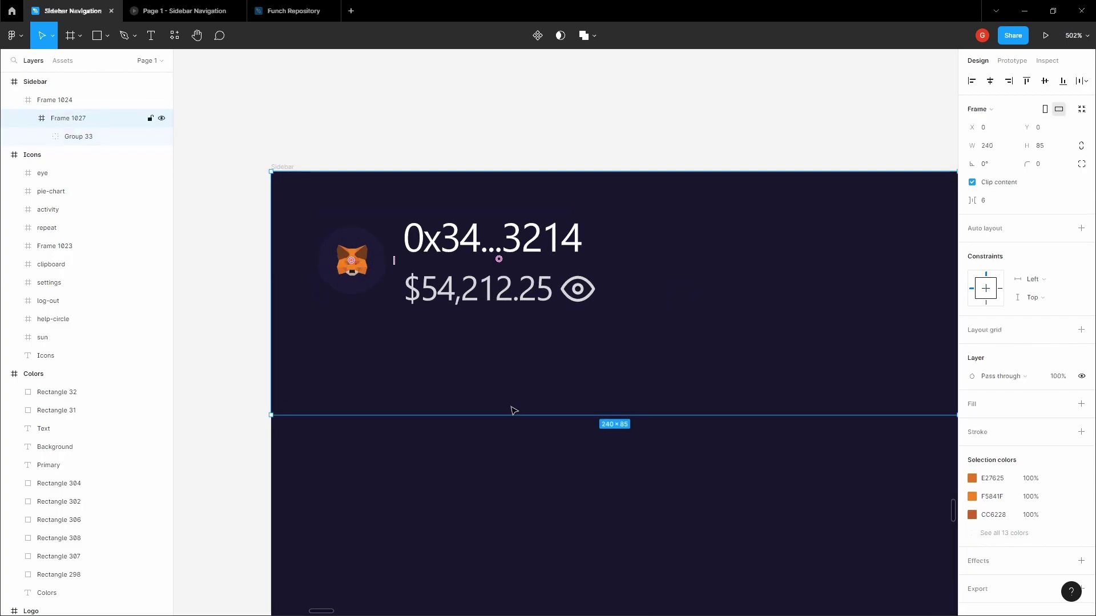
drag(509, 412, 509, 369)
key(Return)
click(515, 359)
key(Return)
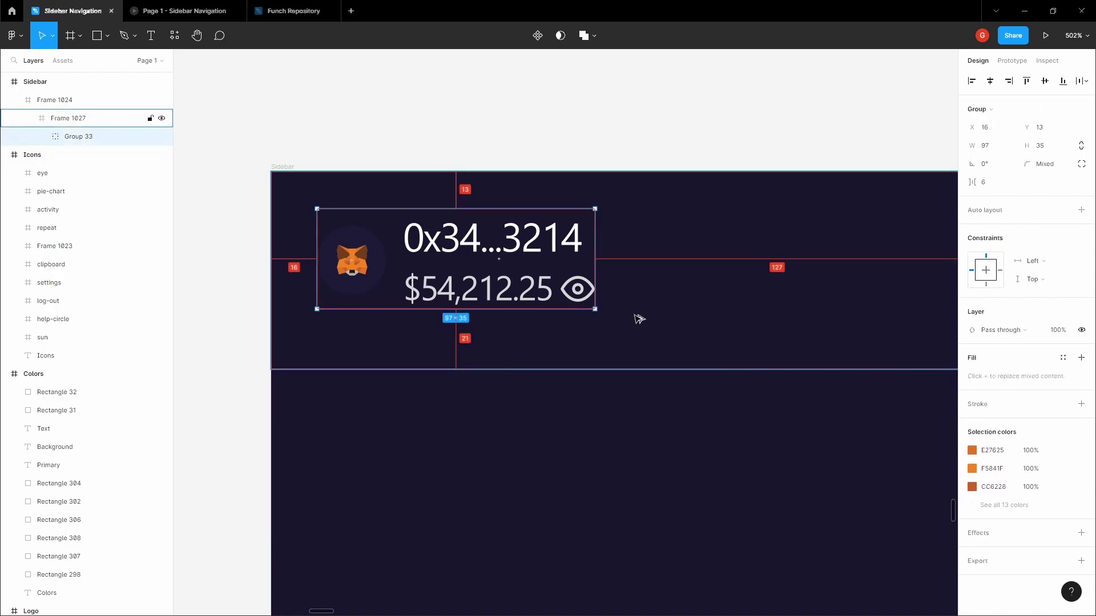
key(Down)
key(Down)
key(Down)
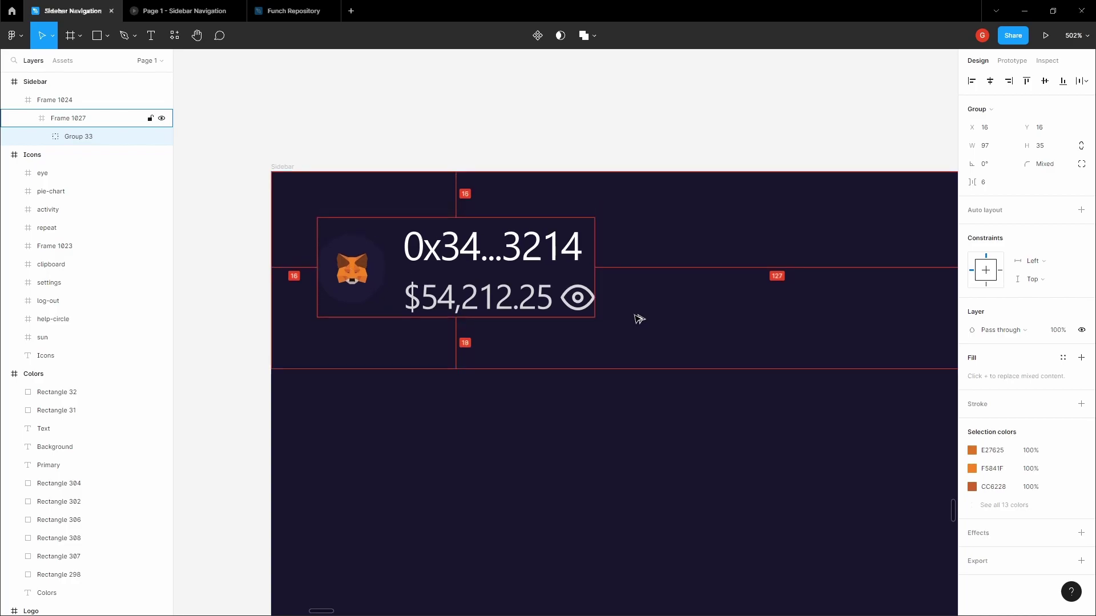
click(636, 318)
scroll(460, 358, up, 8)
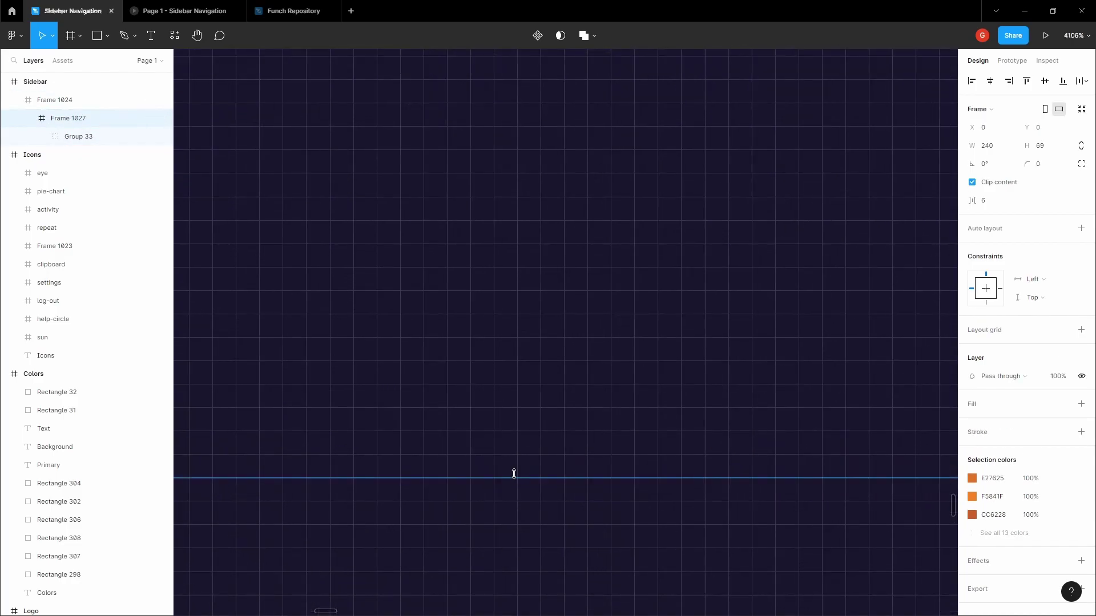
drag(516, 475, 518, 432)
scroll(518, 432, down, 8)
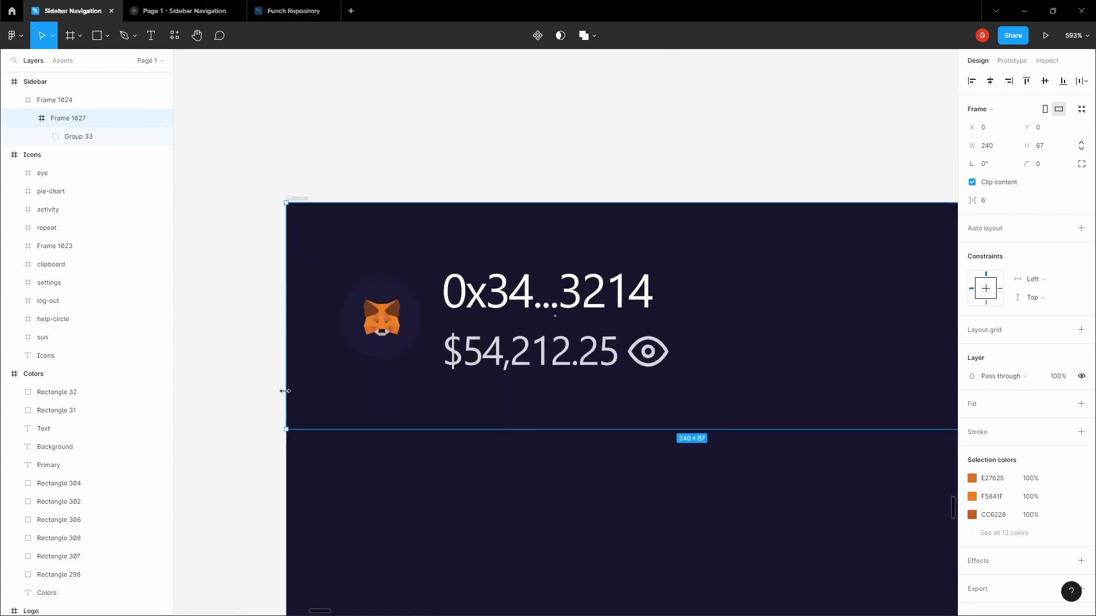
key(Escape)
Draw a 240-wide line snapped to the header's bottom edge at X 0, Y 67.
click(334, 409)
scroll(280, 434, up, 8)
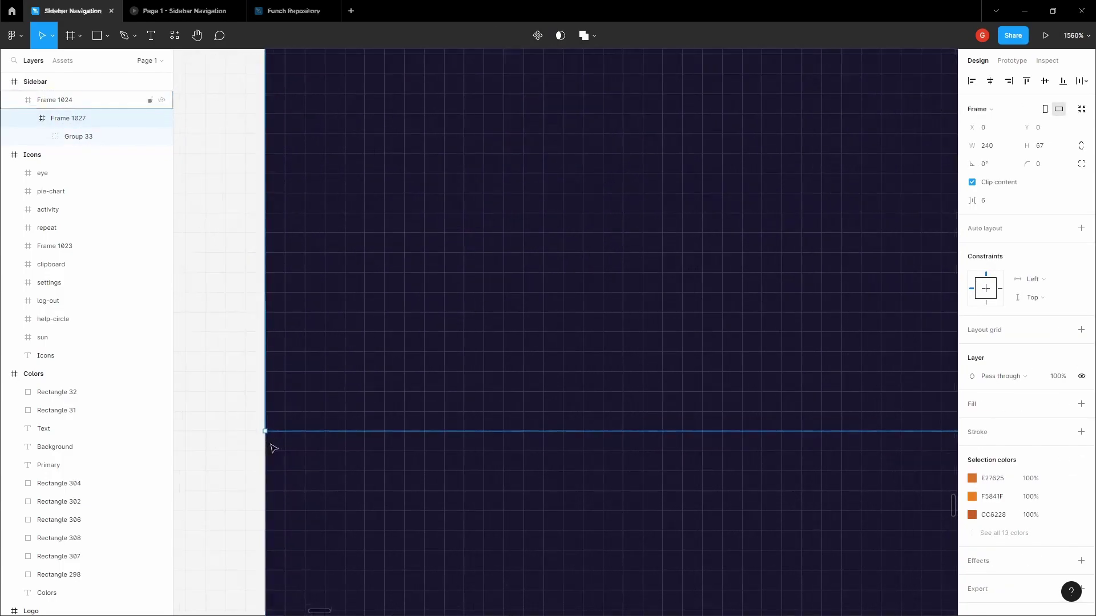
key(l)
drag(283, 412, 489, 421)
mouse_move(337, 409)
mouse_down()
mouse_move(320, 423)
mouse_move(894, 417)
mouse_up()
scroll(320, 423, down, 10)
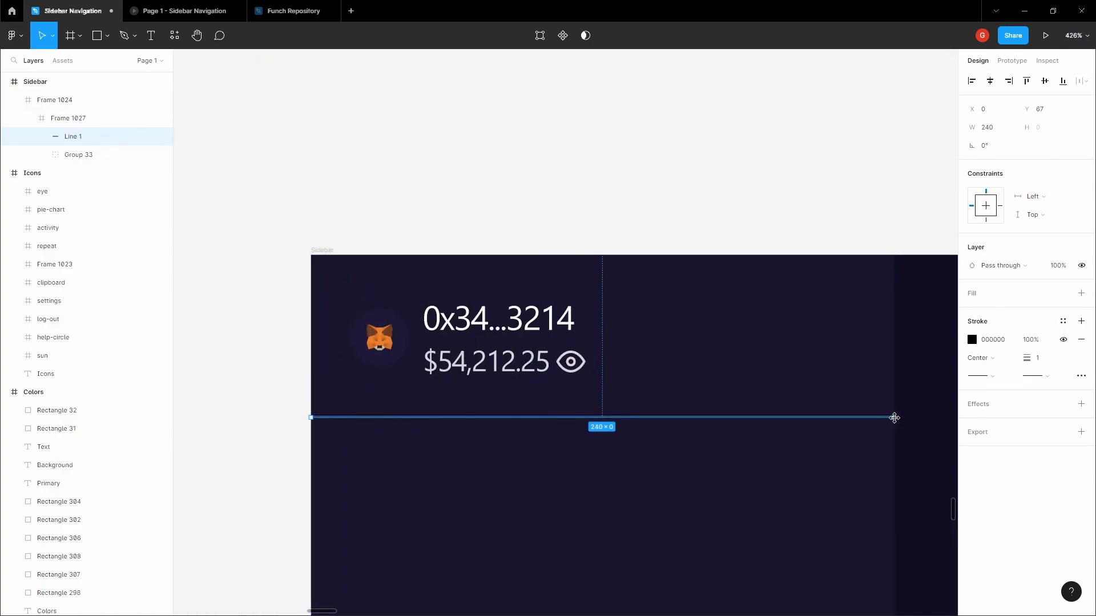
Recolour the divider line's stroke to dark navy 22203D, sampled from the sidebar background.
click(972, 340)
click(838, 488)
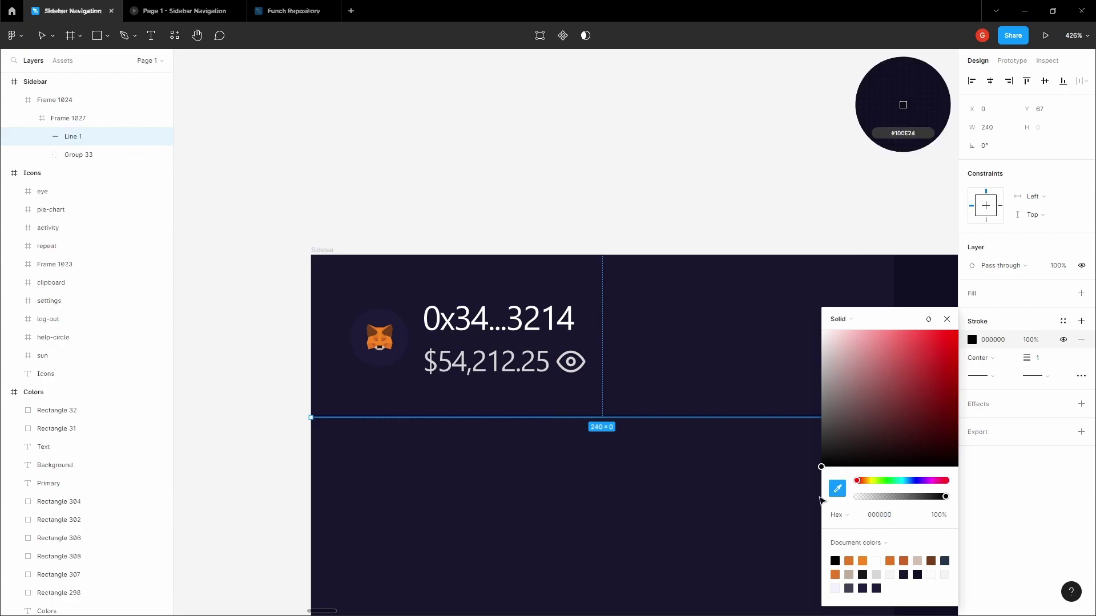
click(736, 506)
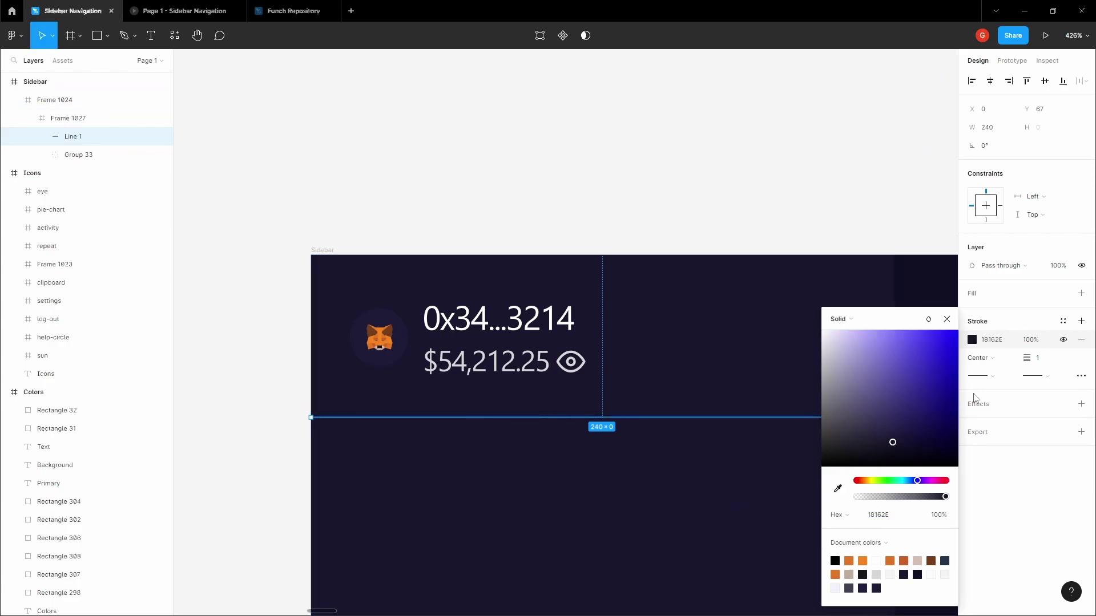
drag(893, 444, 886, 437)
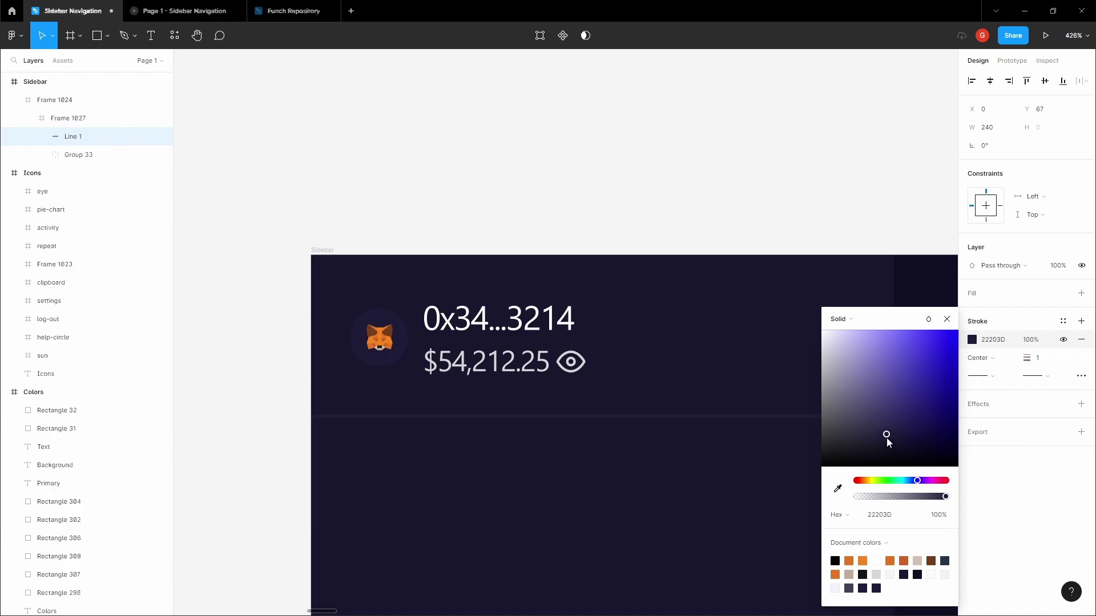
click(1049, 360)
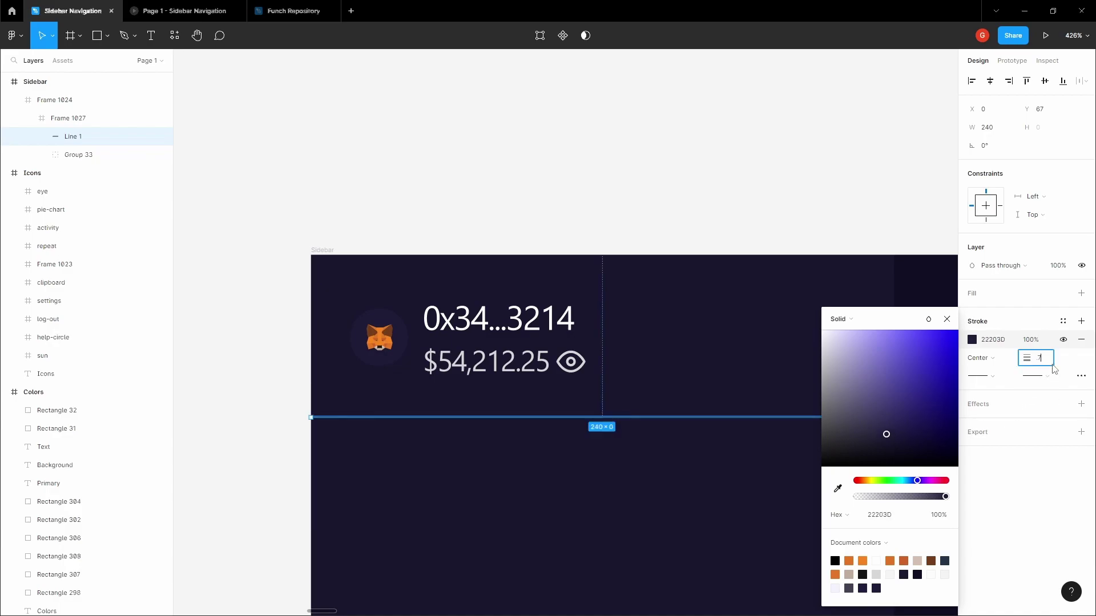
click(827, 244)
scroll(618, 132, up, 3)
Select the whole row of icons in the Icons set.
scroll(596, 140, down, 5)
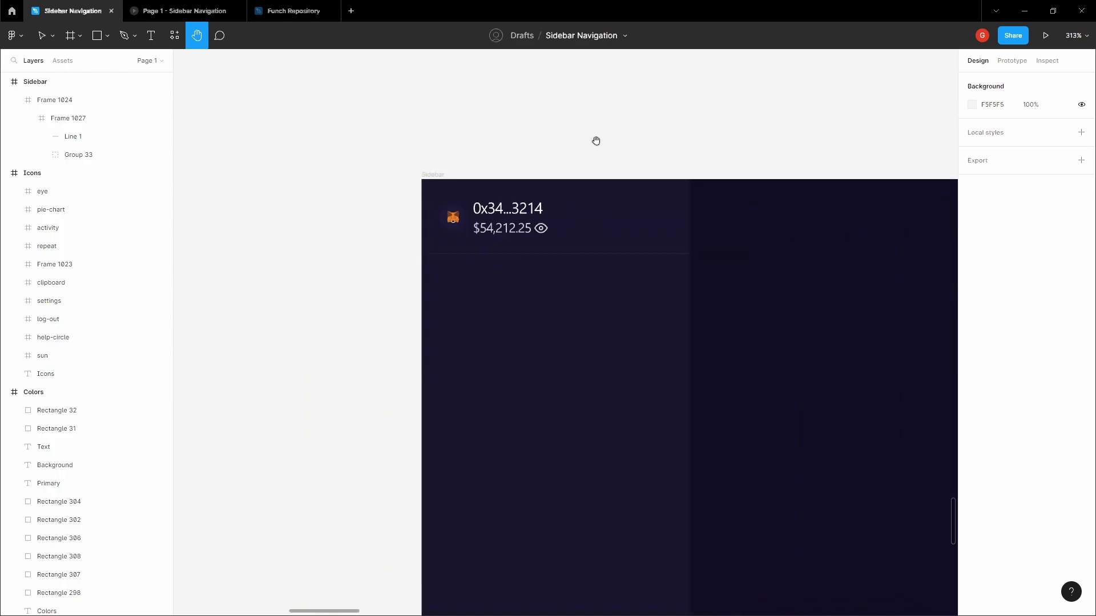
scroll(533, 123, down, 3)
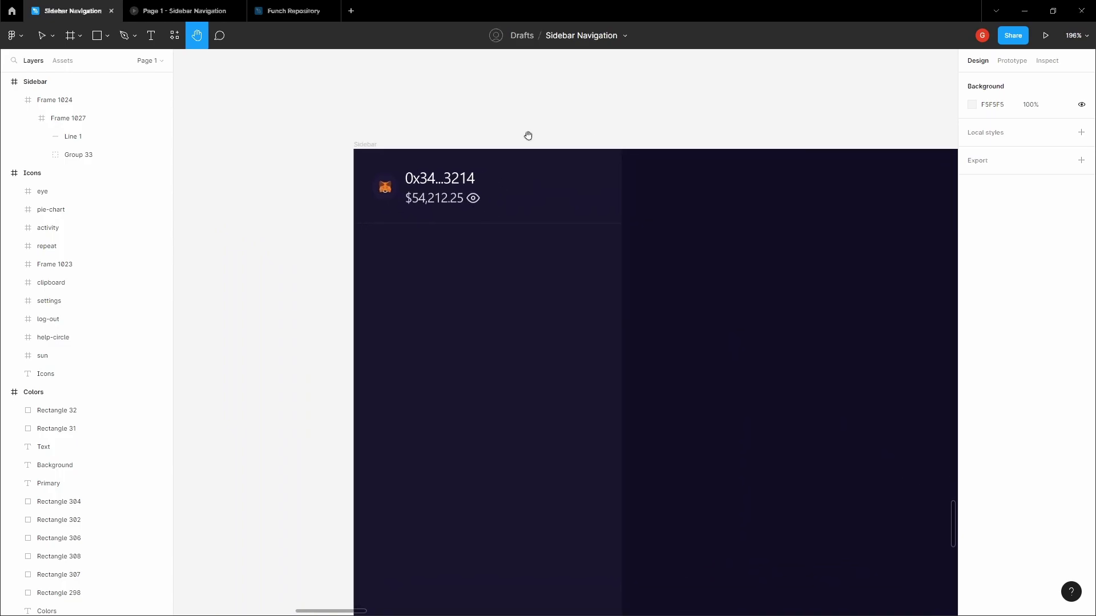
drag(528, 135, 533, 122)
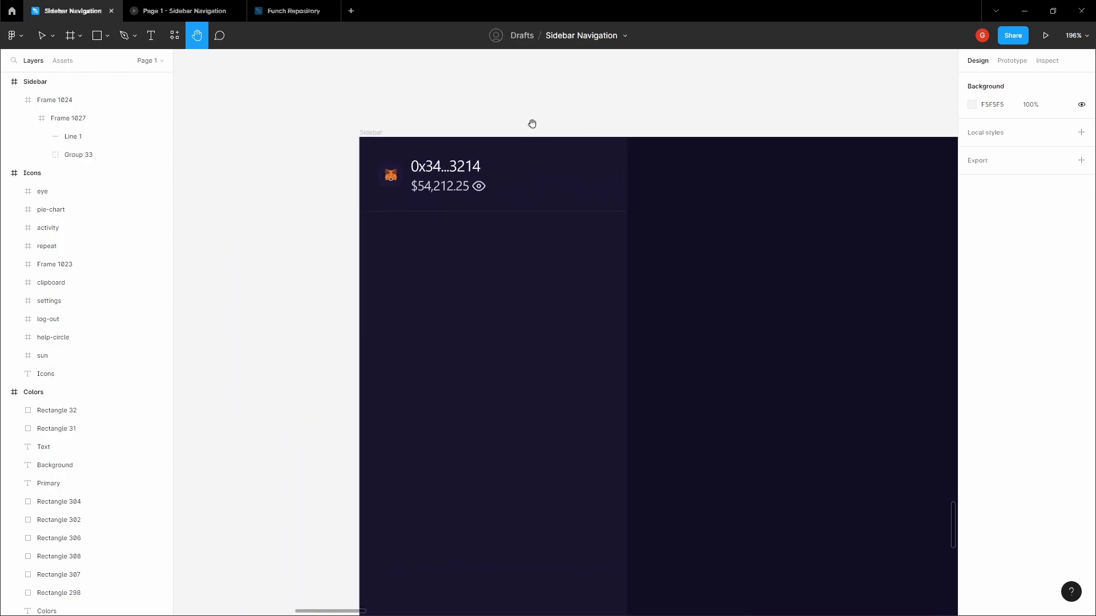
key(v)
click(479, 225)
scroll(423, 283, up, 1)
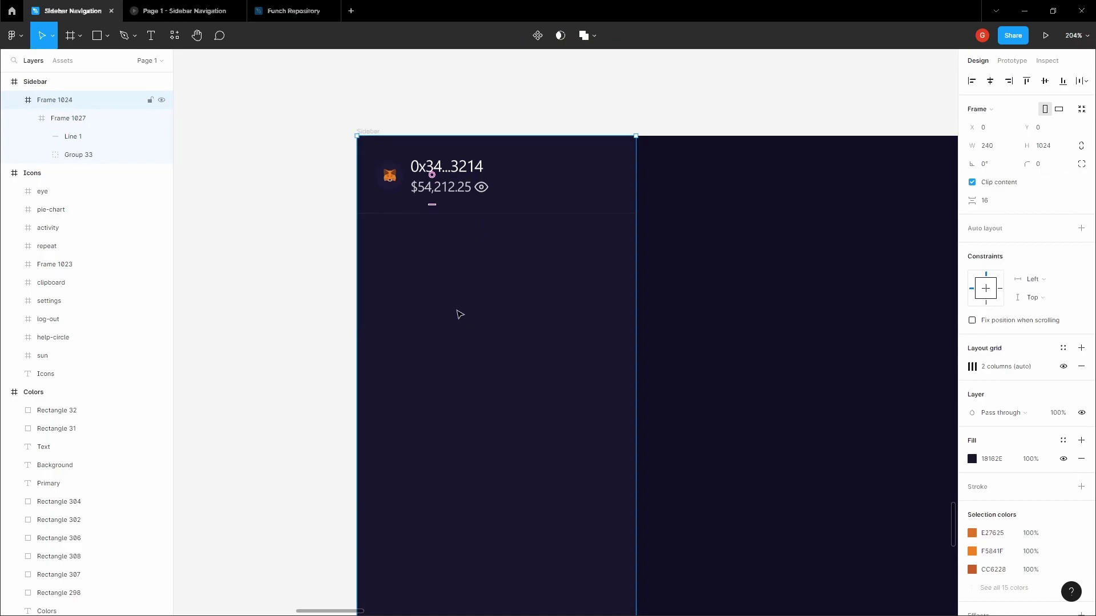
click(276, 316)
key(h)
scroll(386, 220, down, 6)
scroll(507, 372, up, 5)
scroll(473, 213, up, 5)
key(v)
drag(430, 232, 659, 174)
scroll(502, 196, up, 2)
scroll(454, 276, down, 2)
click(314, 263)
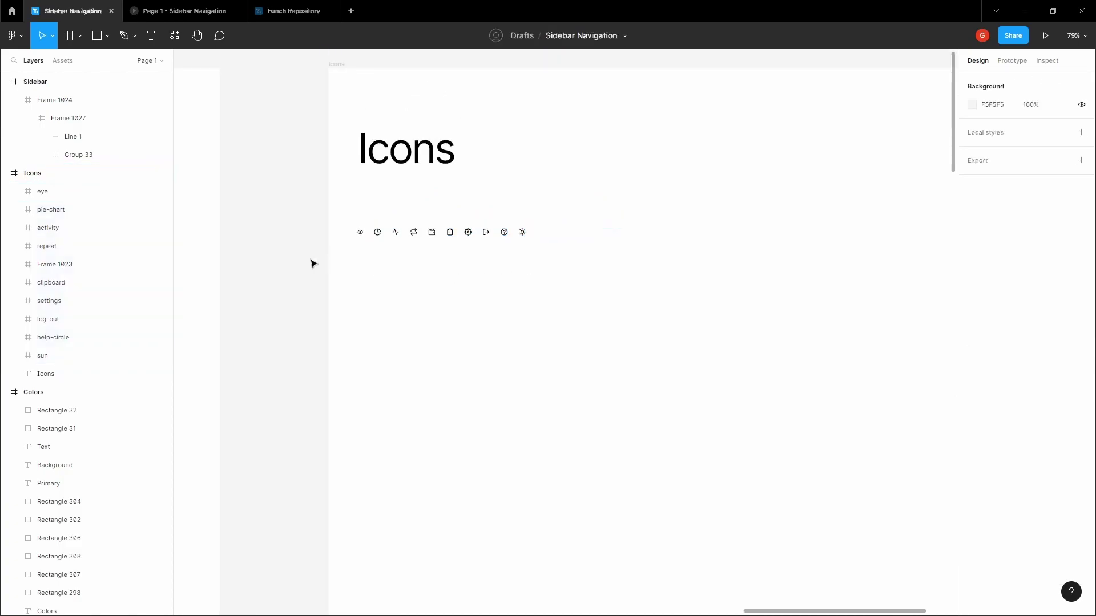
Paste a copy of the icon row and position it beside the sidebar.
scroll(314, 264, down, 5)
scroll(684, 188, down, 3)
scroll(497, 323, left, 3)
scroll(496, 323, down, 3)
scroll(641, 310, up, 2)
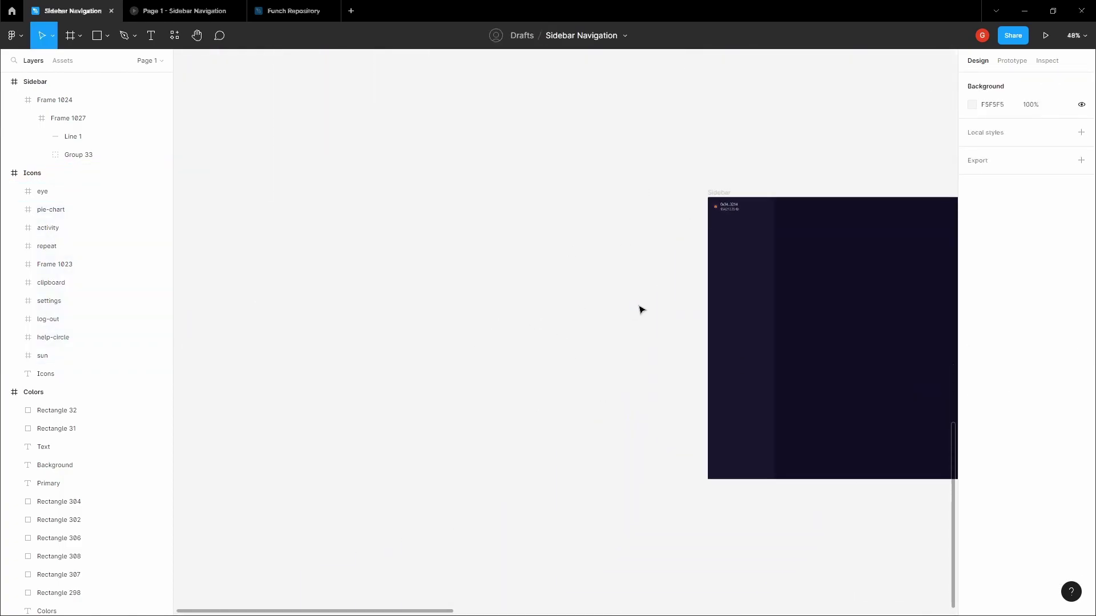
key(ctrl+v)
scroll(628, 320, up, 3)
drag(343, 409, 749, 287)
drag(545, 349, 568, 261)
Move the pie-chart, activity and repeat icons into the sidebar frame.
key(h)
key(Escape)
drag(646, 234, 462, 367)
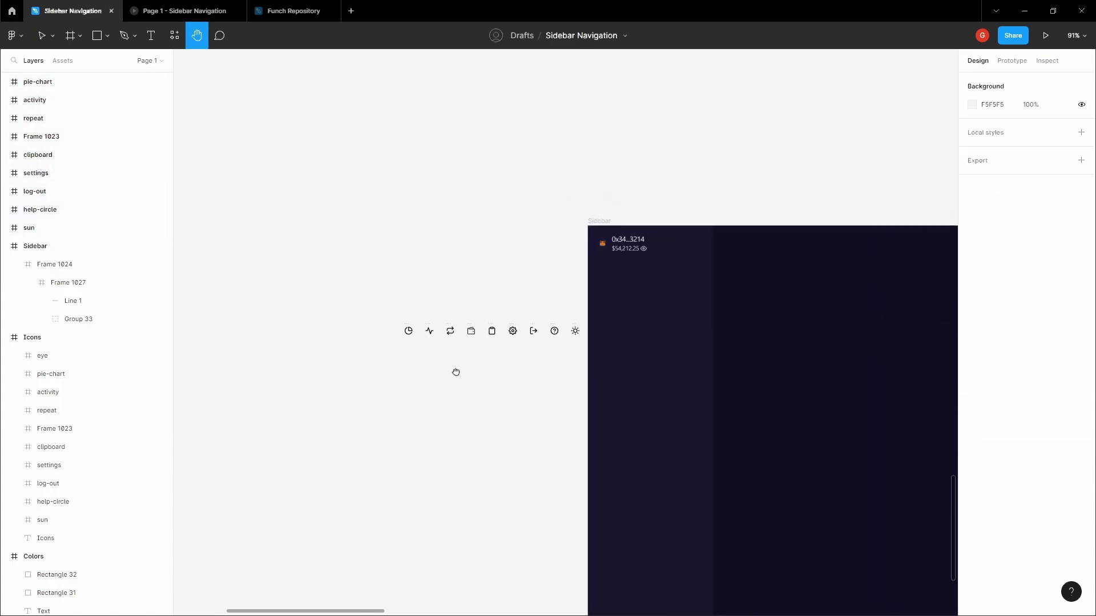
scroll(463, 367, up, 3)
key(v)
drag(314, 372, 488, 253)
drag(439, 322, 856, 351)
key(Escape)
key(h)
drag(731, 268, 509, 269)
Add a 'Dashboard' text label in the sidebar with font size 14.
key(v)
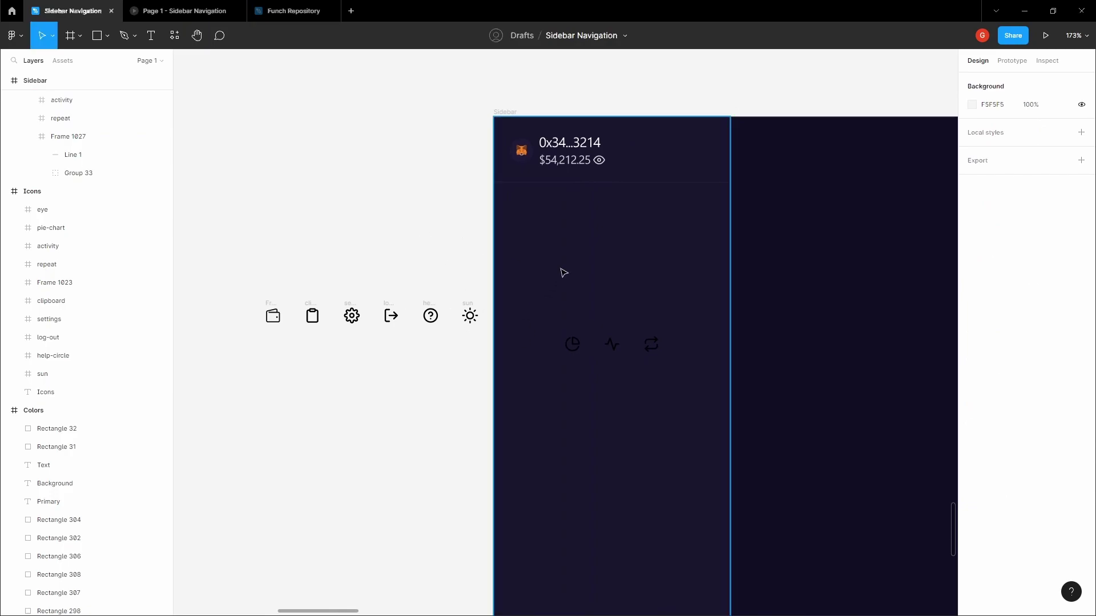
click(556, 252)
scroll(553, 238, up, 3)
key(t)
click(551, 240)
text(Dash)
text(bp)
key(BackSpace)
text(oard)
key(Escape)
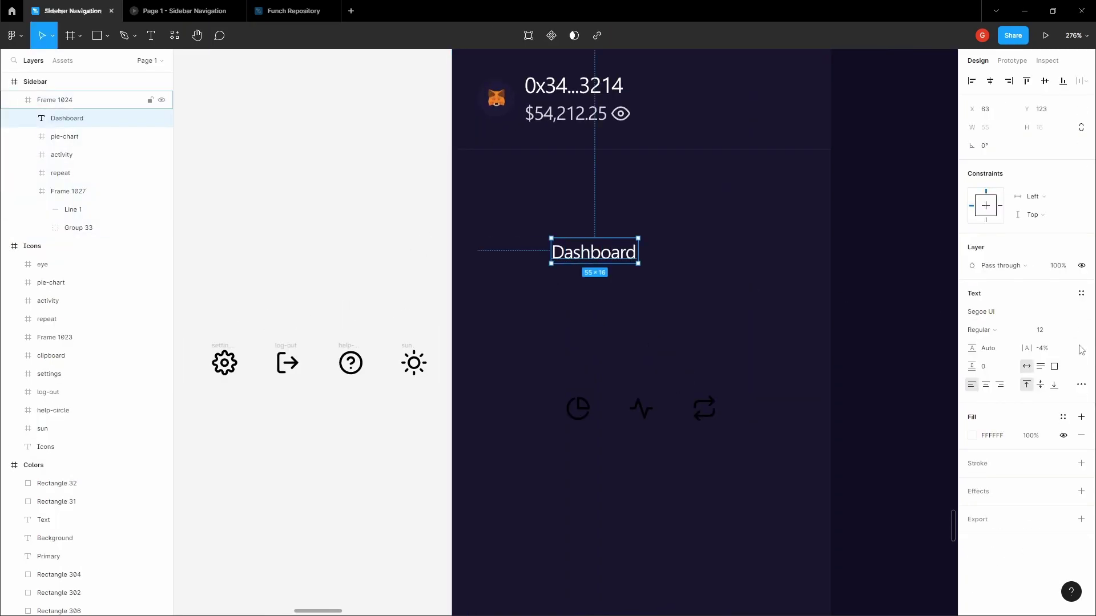
click(1050, 337)
text(14)
key(Tab)
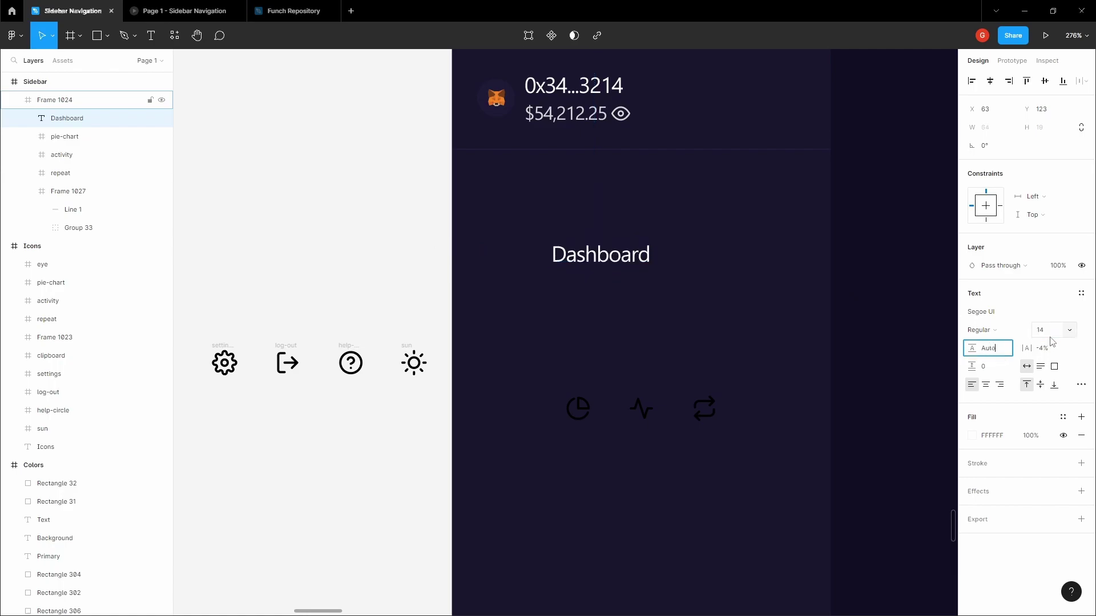
Place the pie-chart icon just left of the Dashboard label, checking alignment against the sidebar's layout grid.
click(348, 255)
double_click(582, 408)
drag(586, 413, 533, 259)
shift+click(554, 261)
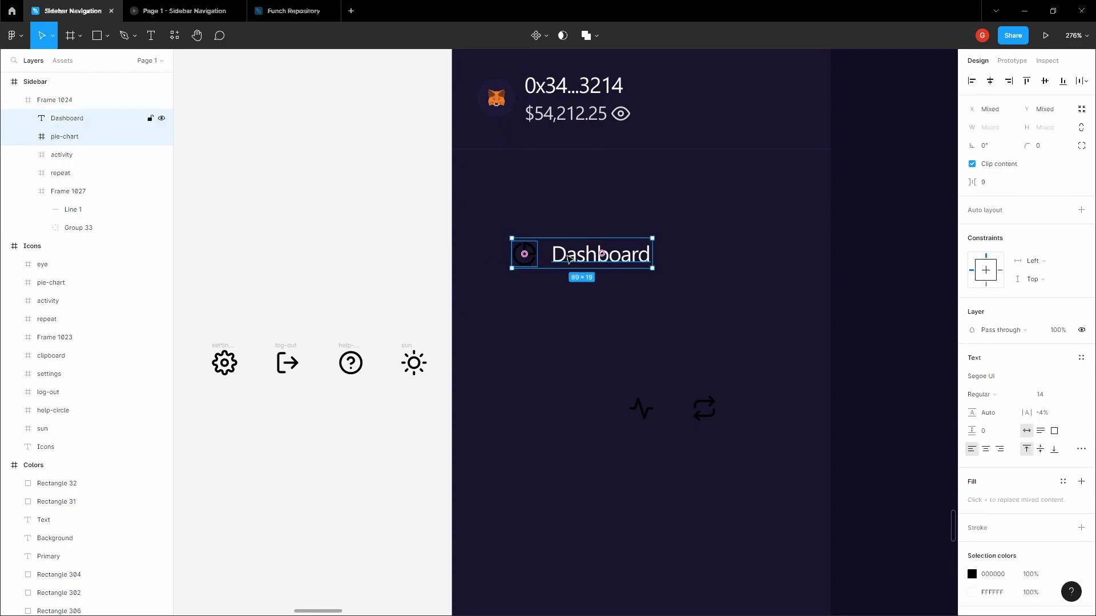
click(568, 260)
key(Left)
key(Left)
key(Left)
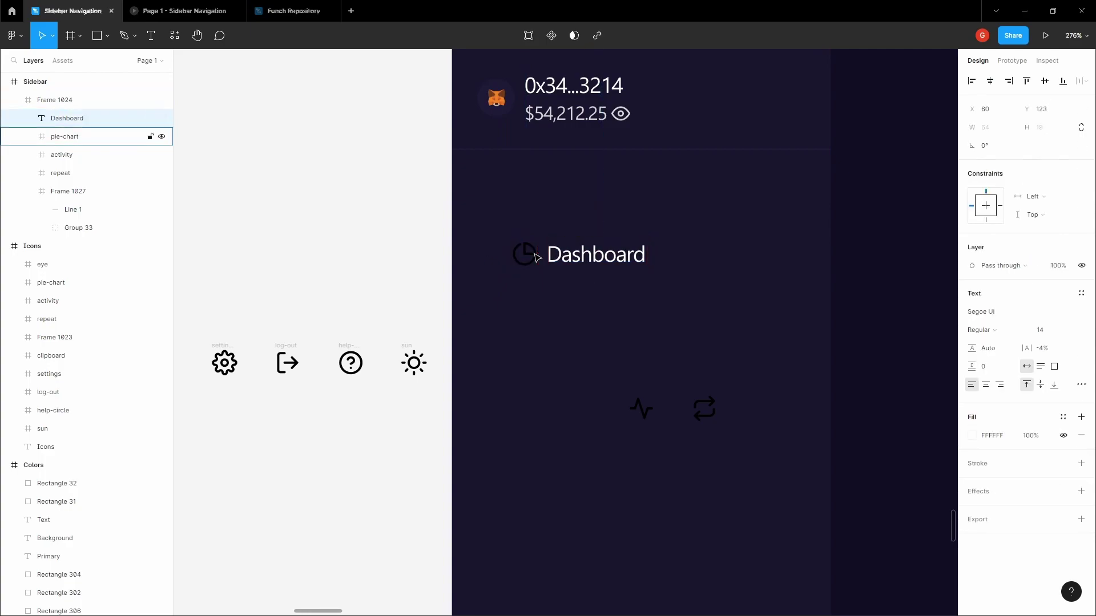
shift+click(536, 258)
scroll(542, 277, up, 2)
scroll(542, 277, right, 2)
click(590, 262)
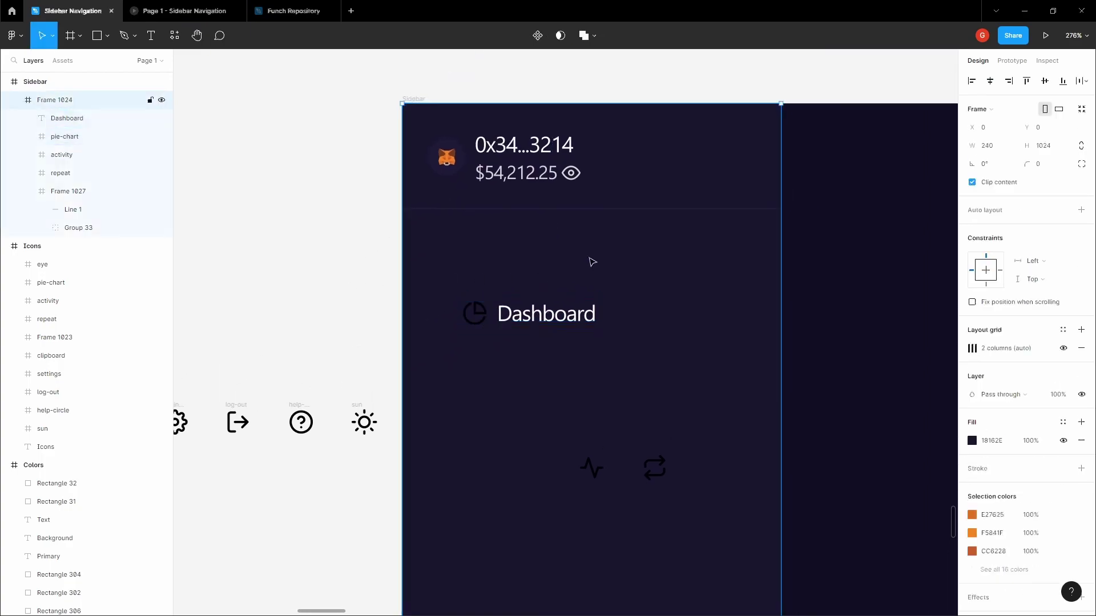
click(1063, 348)
click(510, 315)
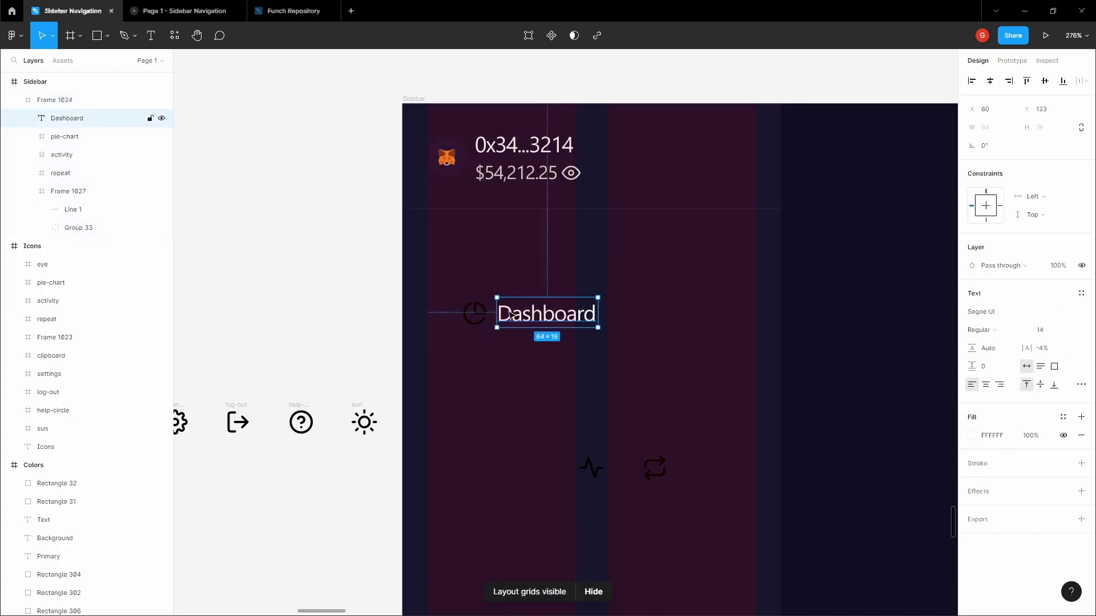
scroll(473, 317, up, 3)
Group the pie-chart icon with the Dashboard label and wrap it in an auto-layout frame with padding 4.
shift+click(472, 317)
key(ctrl+g)
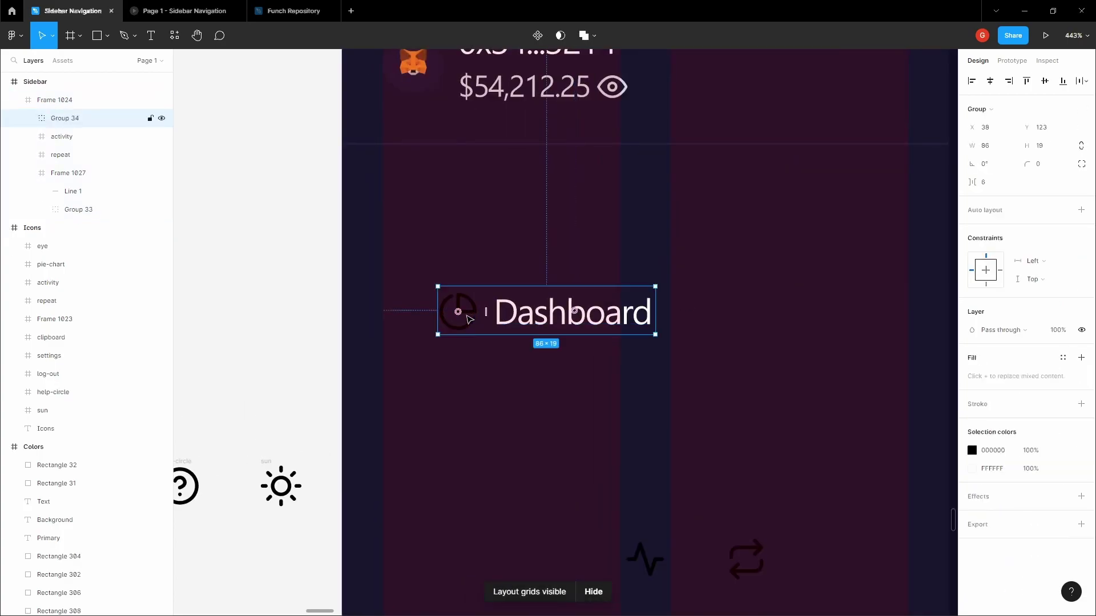
click(458, 257)
scroll(459, 256, down, 1)
key(f)
drag(392, 251, 849, 365)
key(shift+a)
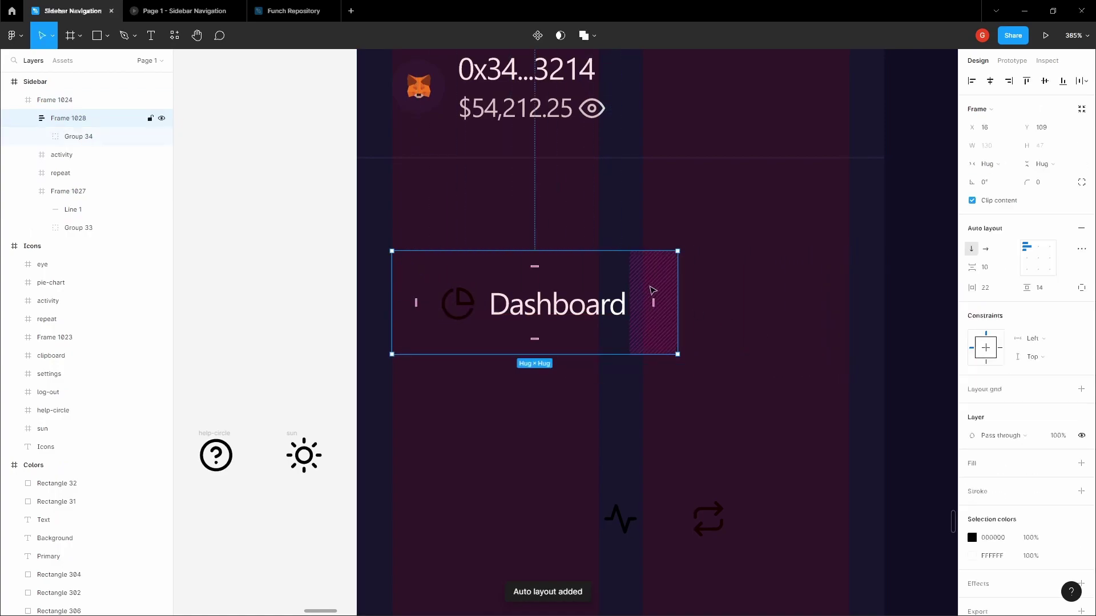
text(4)
key(Return)
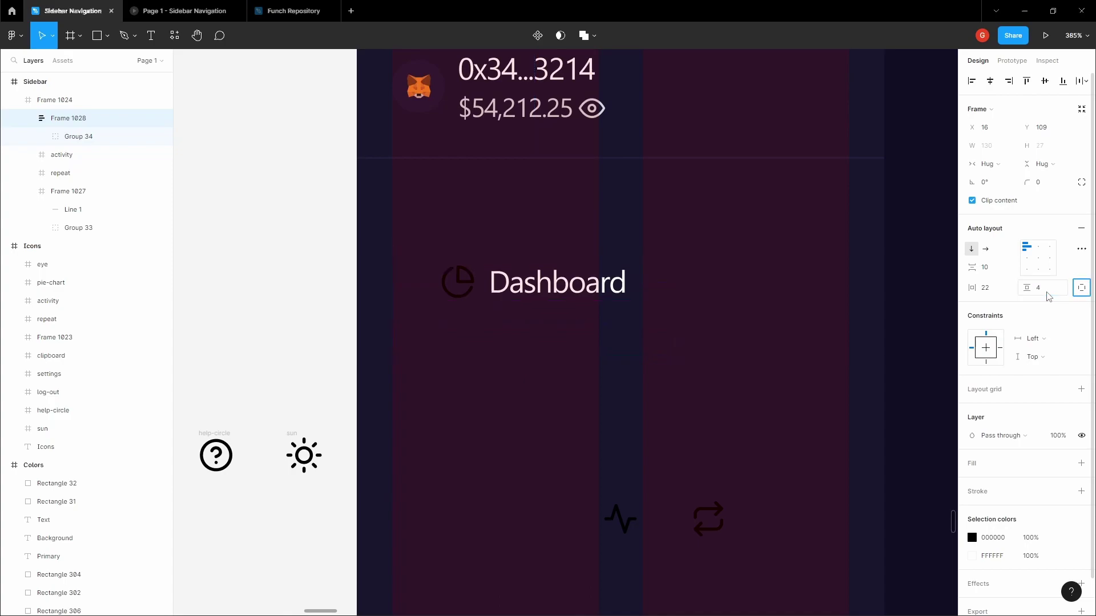
Widen the row frame to 208 and set the icon-and-label group near its left edge.
drag(679, 279, 851, 273)
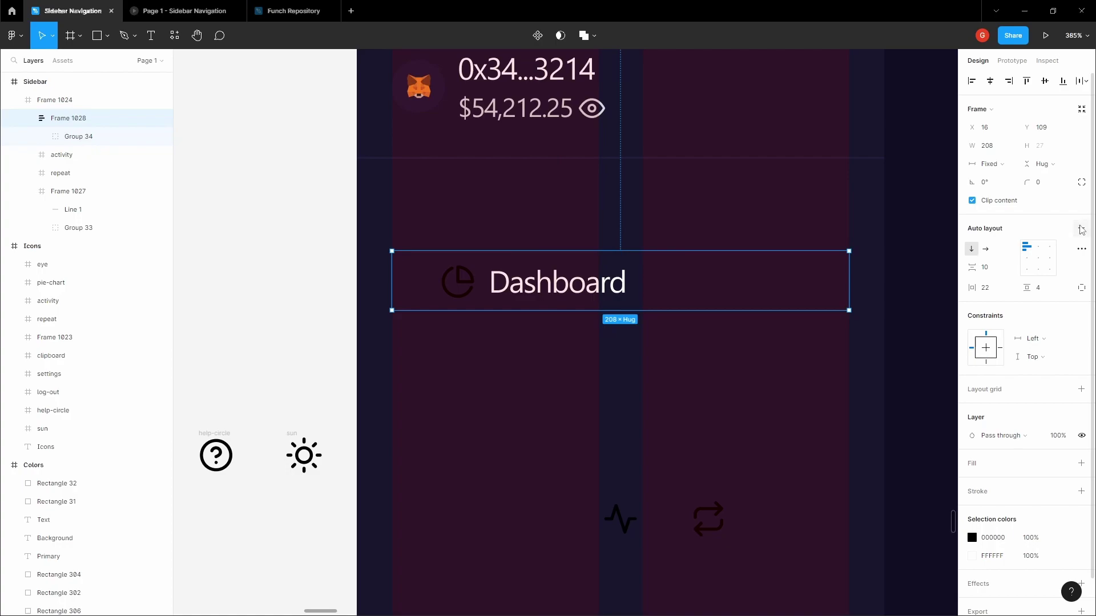
scroll(433, 286, up, 3)
key(Return)
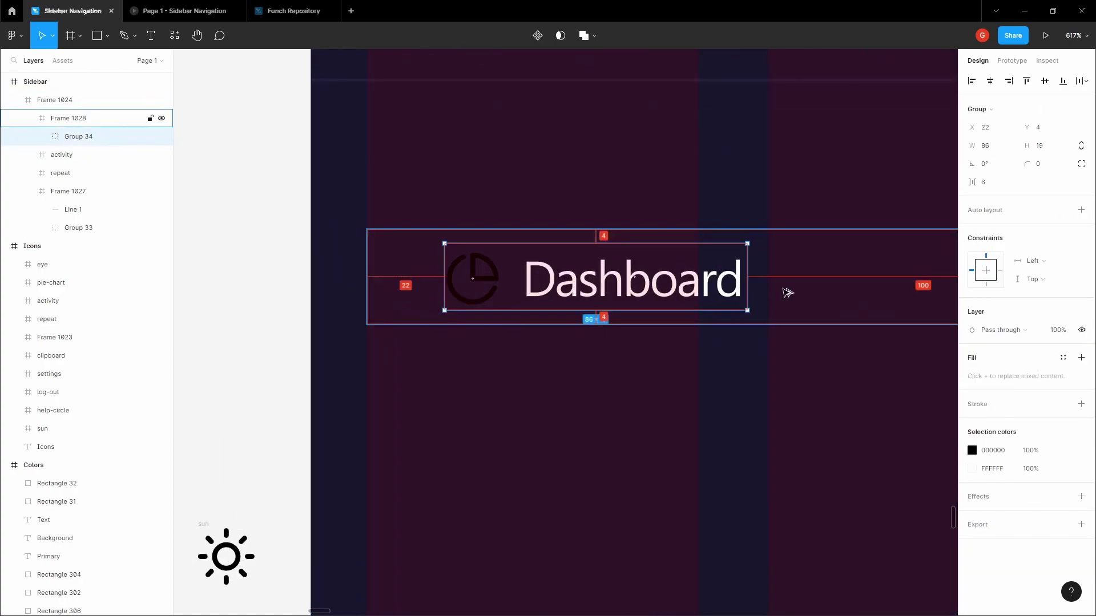
key(shift+Left)
key(shift+Left)
key(Right)
key(Right)
key(Right)
key(Right)
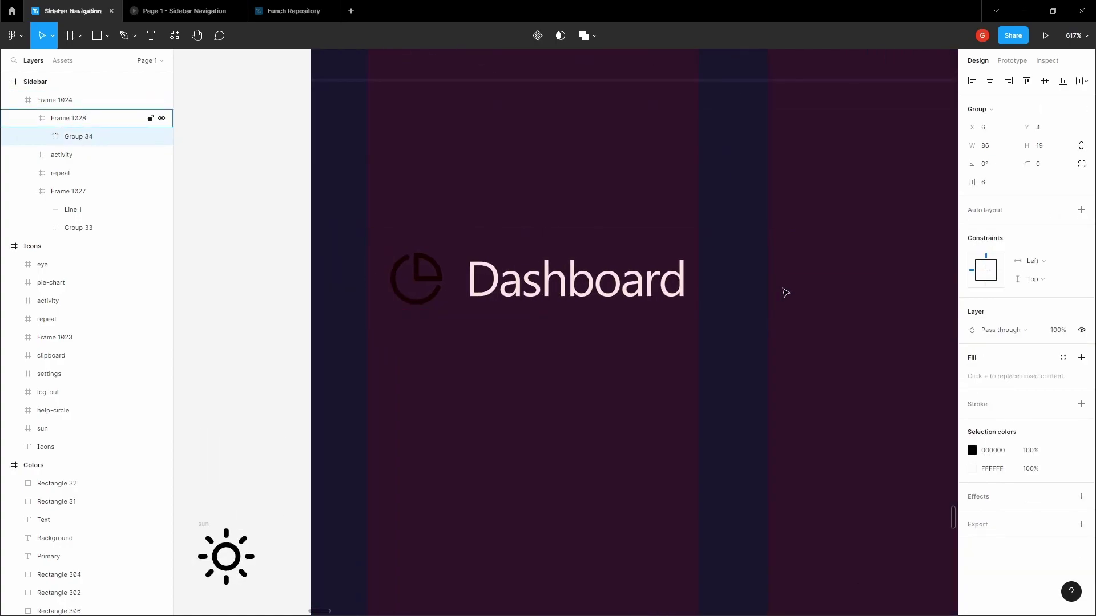
scroll(786, 292, down, 3)
scroll(642, 281, right, 3)
key(shift+Return)
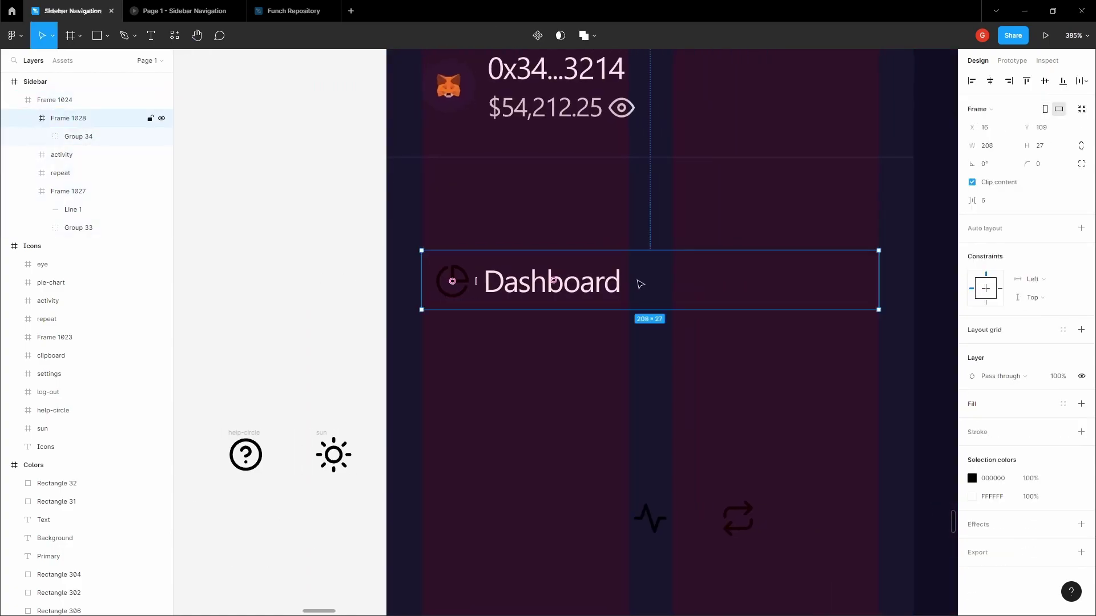
key(h)
scroll(359, 273, down, 10)
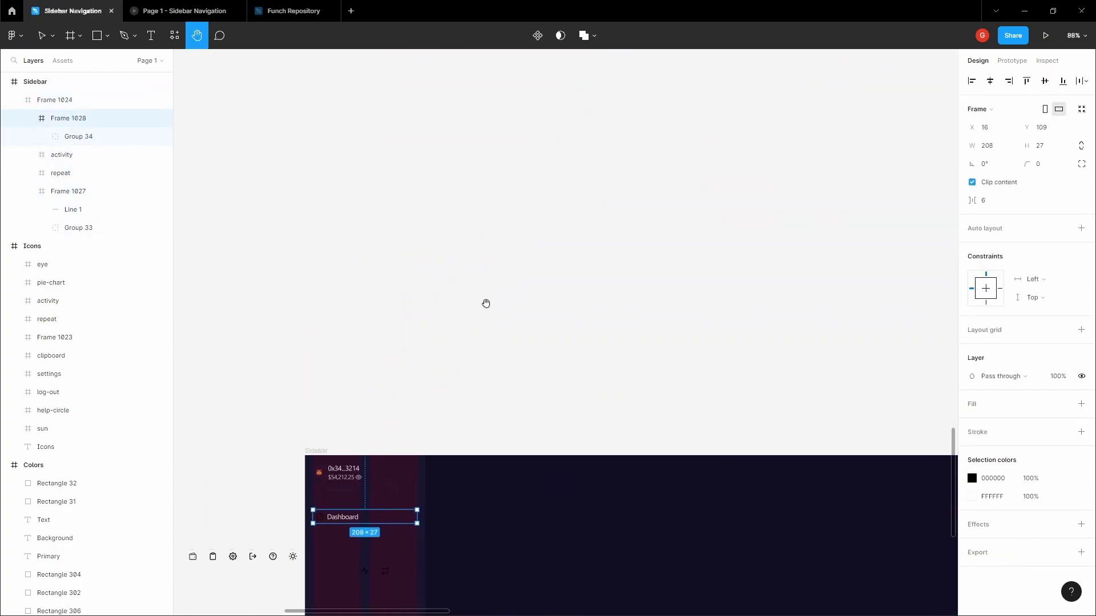
Check the hex value of the dark Primary palette swatch.
key(Escape)
scroll(530, 258, down, 5)
scroll(438, 474, up, 5)
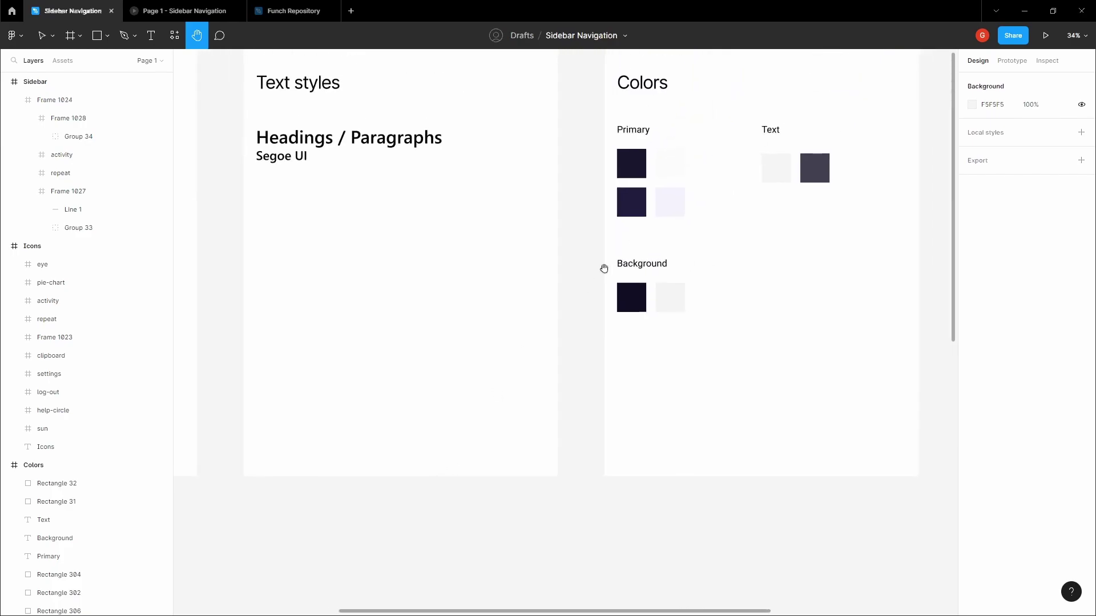
key(v)
click(641, 209)
scroll(640, 209, up, 2)
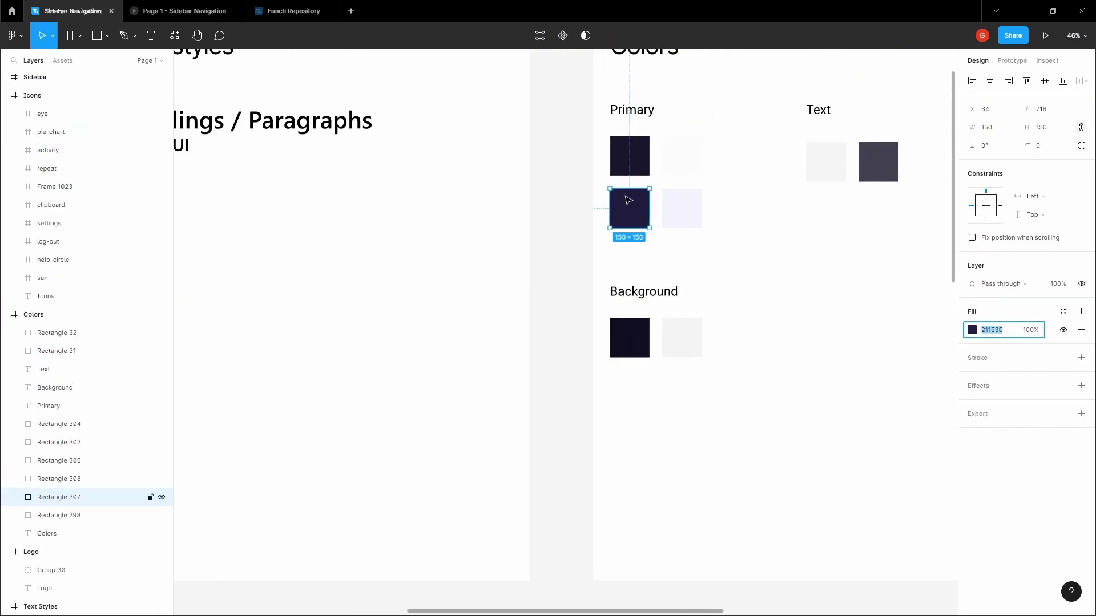
click(558, 198)
key(h)
Give the Dashboard row frame a fill of 211E3E.
scroll(563, 259, down, 4)
scroll(460, 392, down, 5)
scroll(411, 432, up, 10)
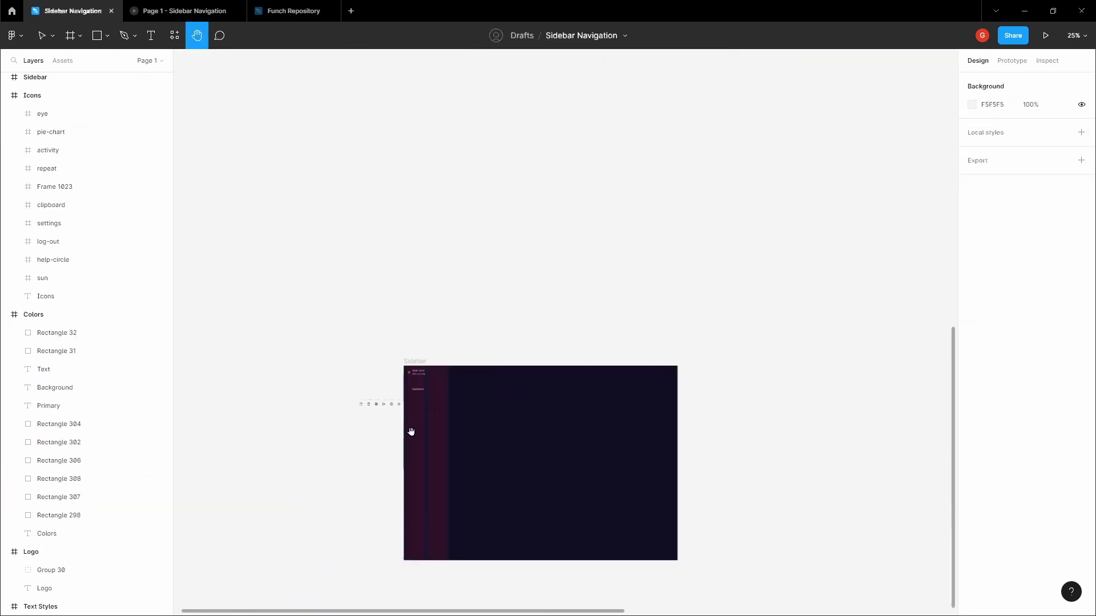
key(v)
click(463, 319)
scroll(461, 321, up, 3)
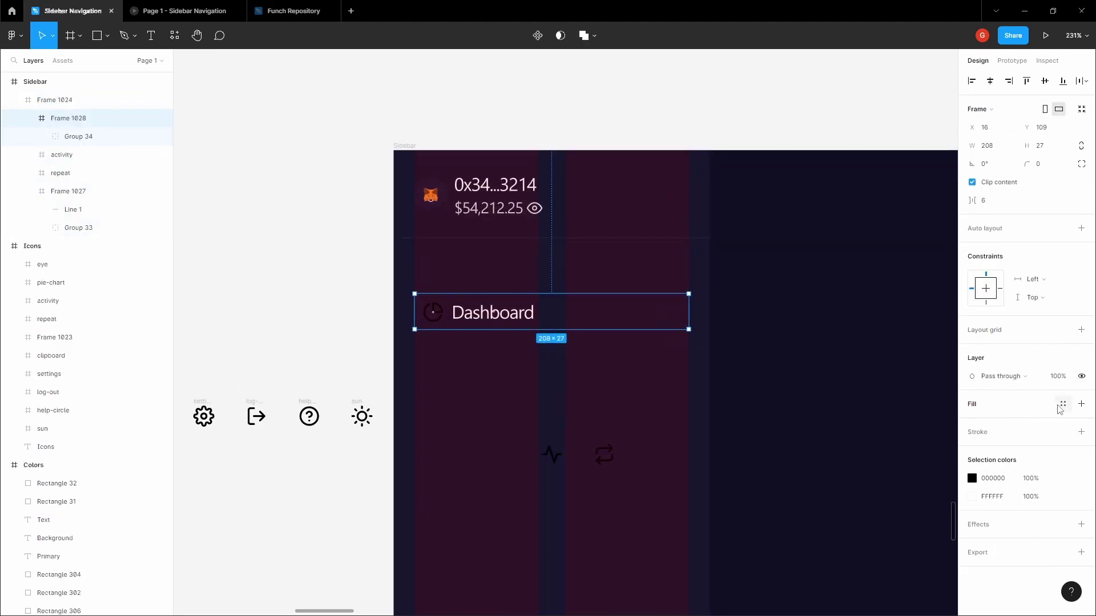
click(1081, 404)
click(991, 420)
click(288, 276)
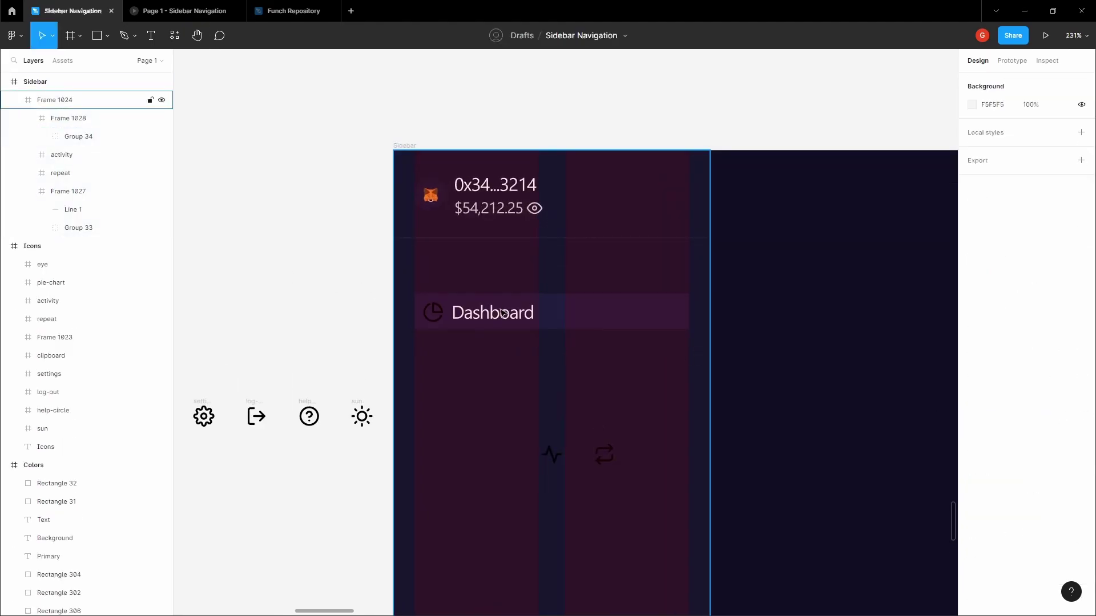
Hide the sidebar's 2-column layout grid and round the Dashboard row's corners.
click(562, 278)
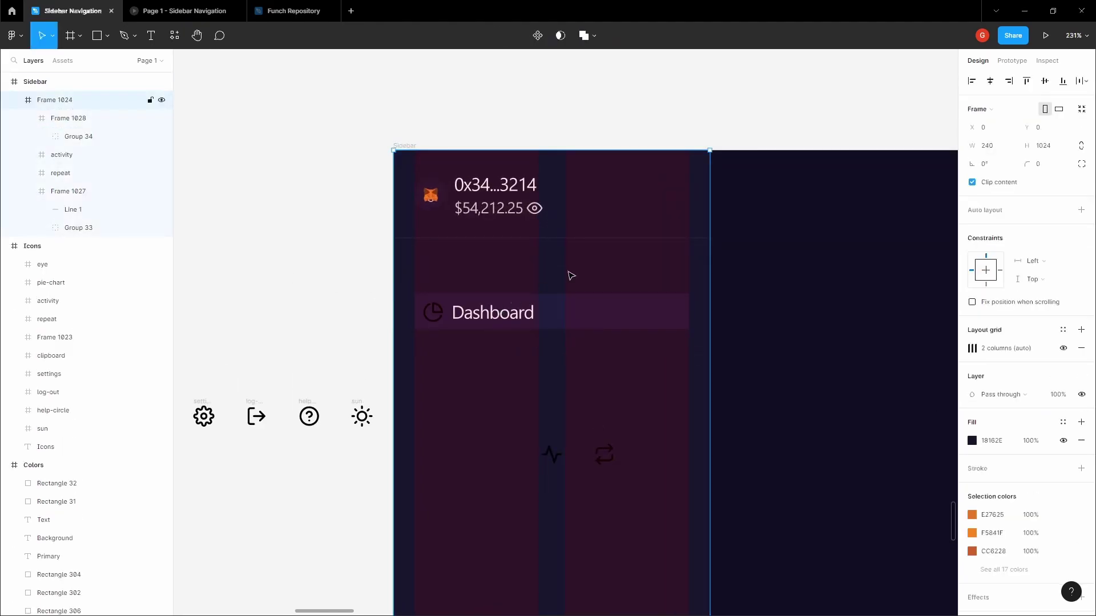
click(1063, 348)
click(595, 315)
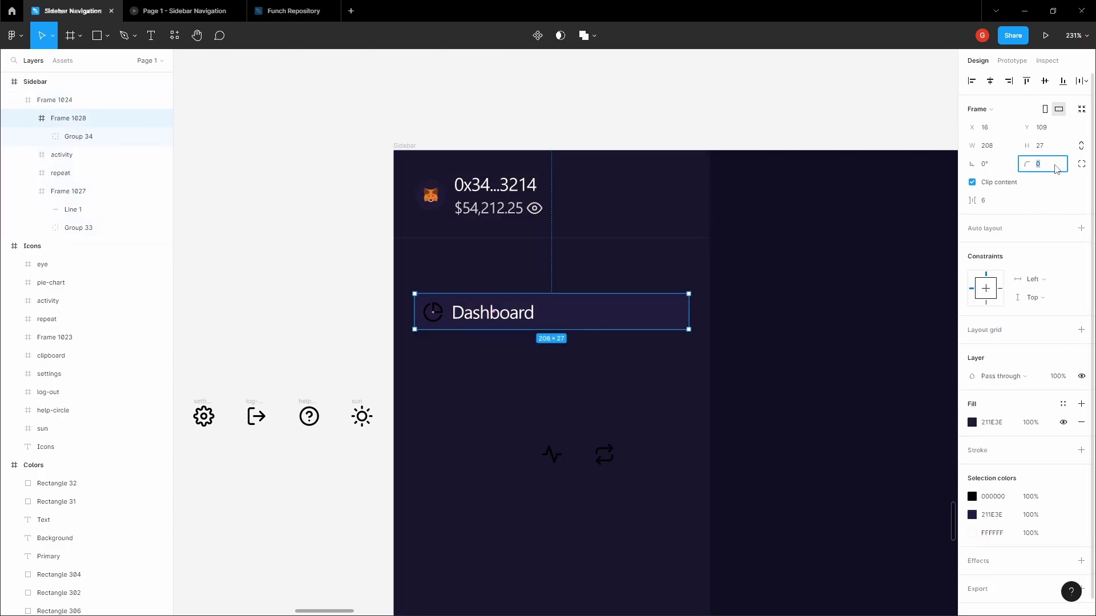
click(631, 93)
scroll(459, 313, up, 1)
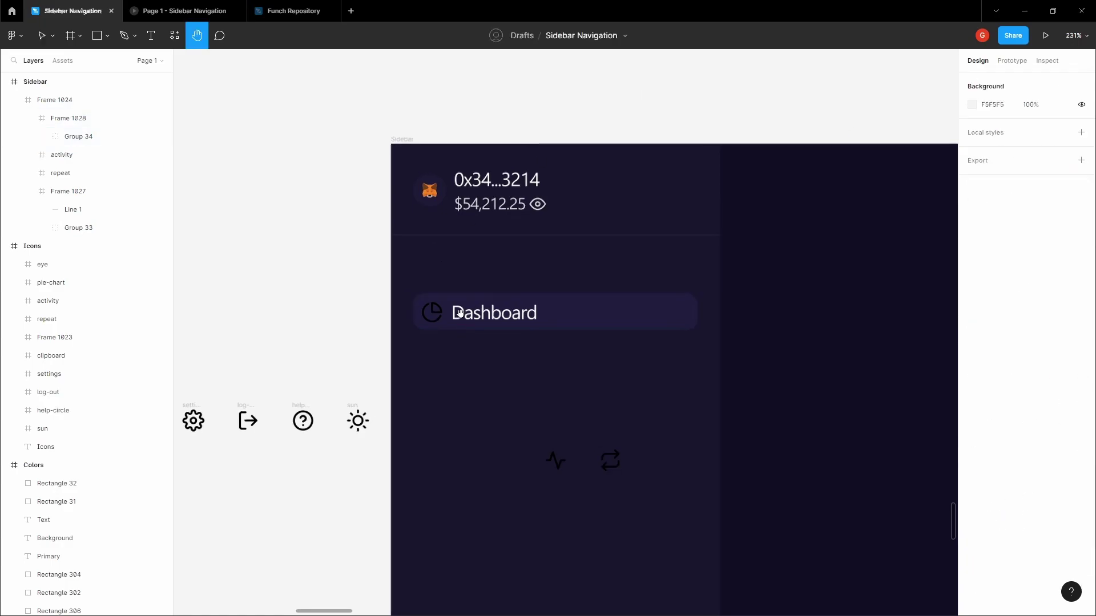
scroll(460, 312, up, 2)
Recolour the Dashboard row's pie-chart icon to light grey D4D4D4.
key(v)
click(496, 328)
scroll(496, 328, up, 1)
click(501, 330)
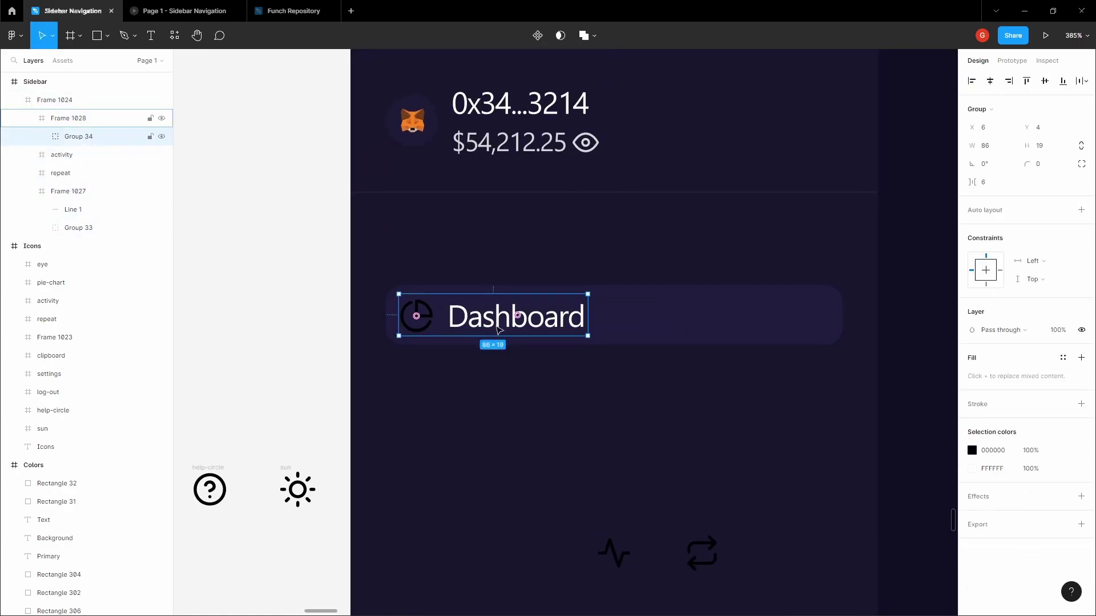
scroll(417, 326, up, 1)
click(418, 327)
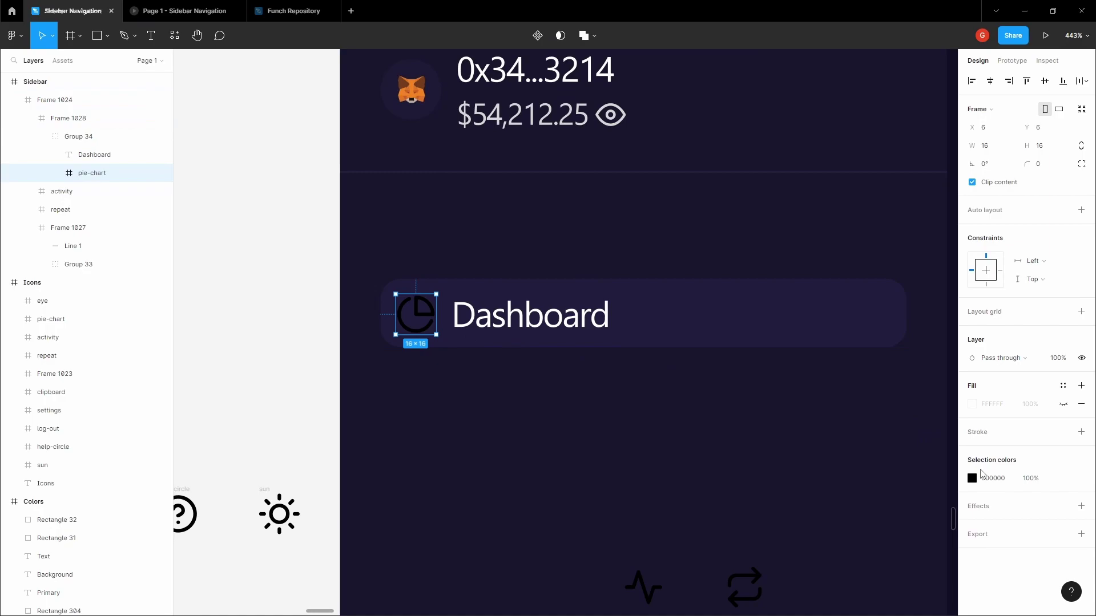
click(972, 479)
drag(827, 381, 809, 352)
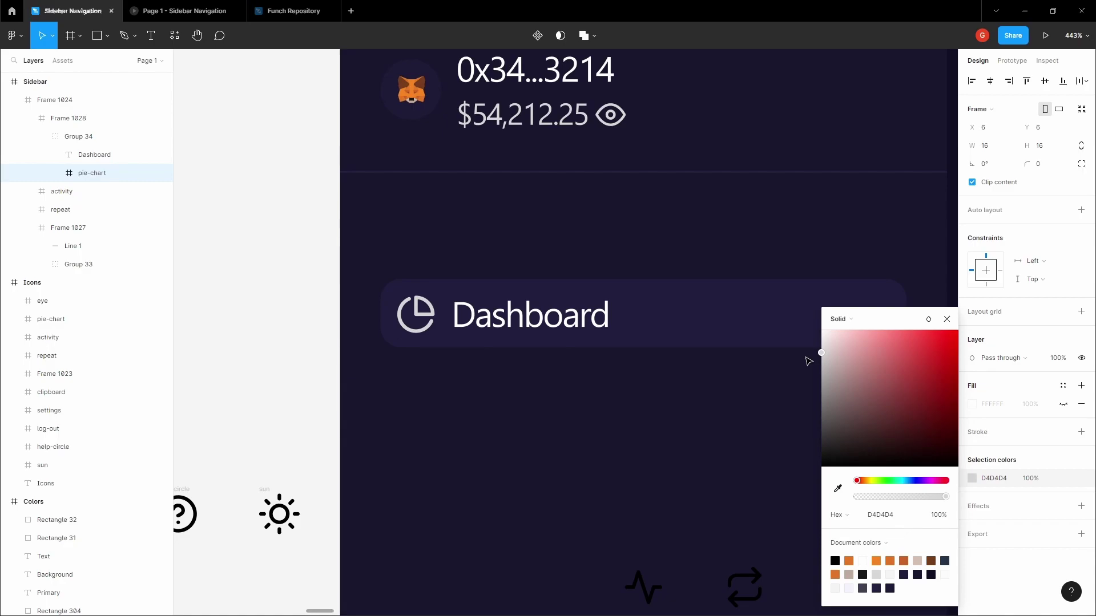
click(272, 272)
scroll(271, 271, down, 5)
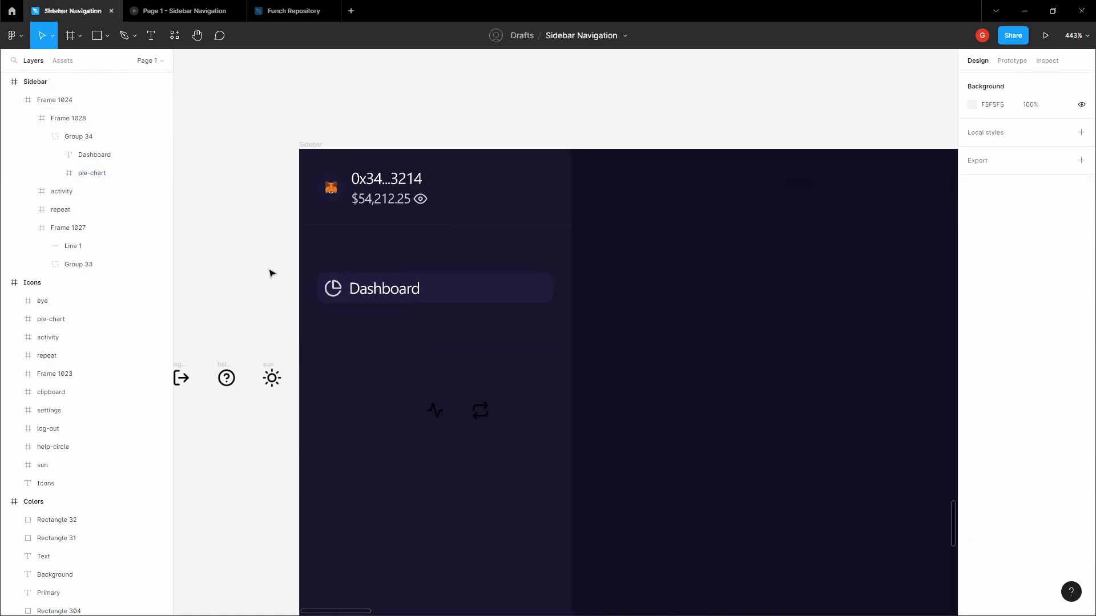
scroll(377, 314, down, 2)
scroll(377, 313, left, 2)
click(482, 358)
Duplicate the Dashboard row twice to make three stacked nav rows.
click(491, 289)
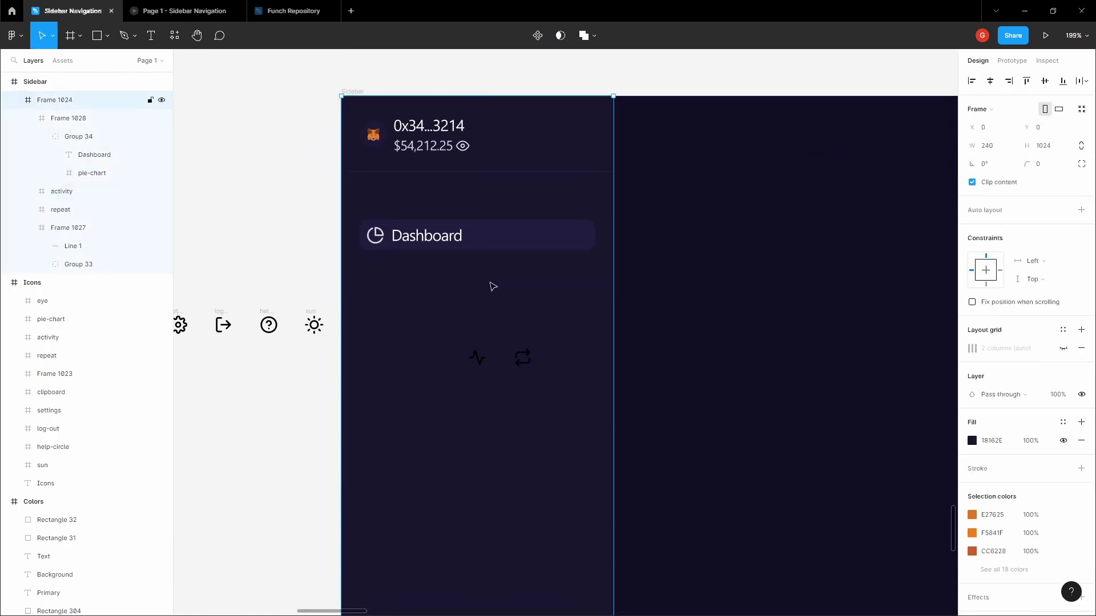
click(501, 242)
drag(502, 242, 508, 265)
drag(510, 283, 497, 320)
Replace the second row's pie-chart icon with the activity icon.
double_click(454, 367)
drag(455, 368, 477, 359)
click(477, 358)
right_click(477, 359)
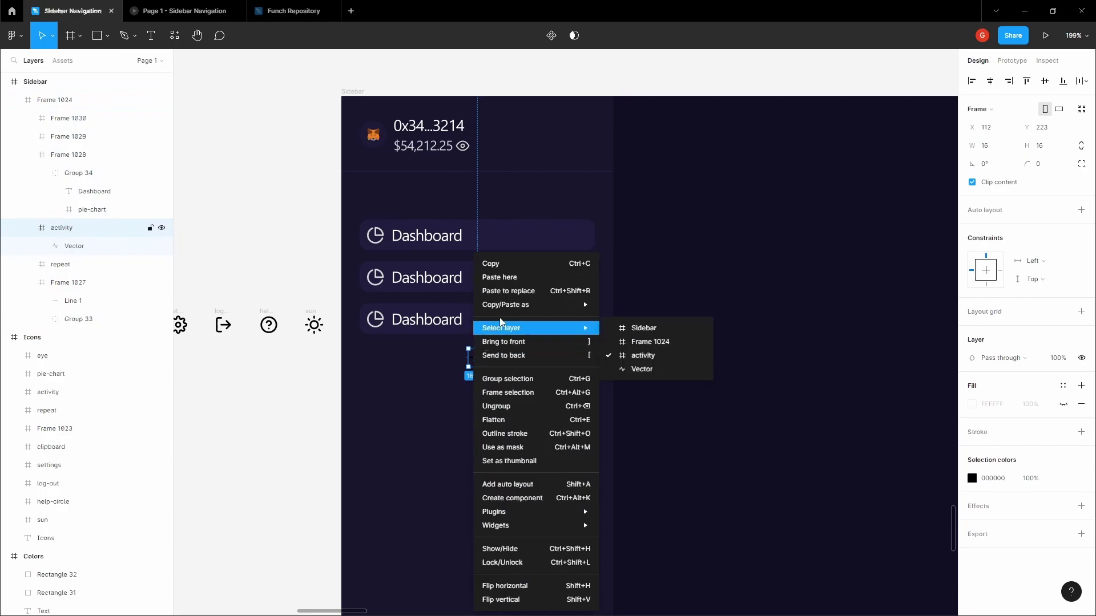
click(377, 279)
double_click(377, 279)
click(375, 278)
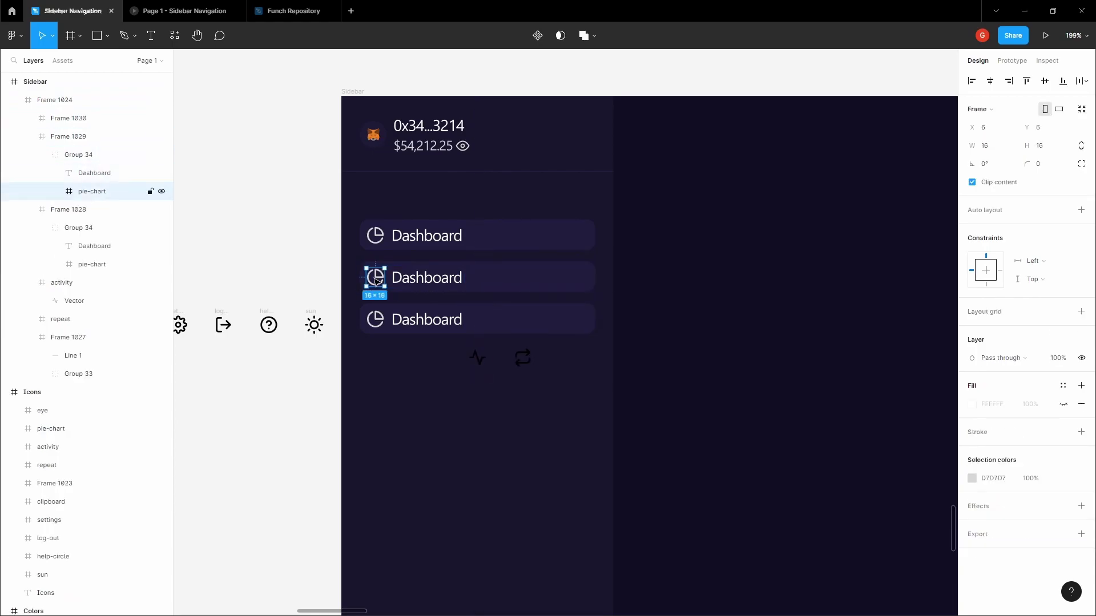
right_click(374, 277)
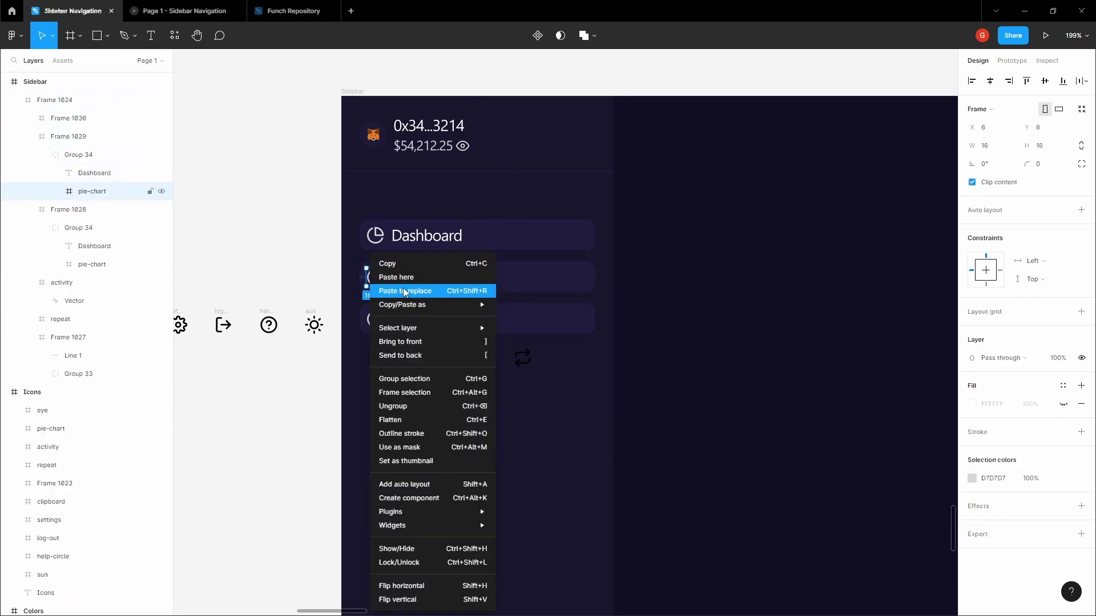
click(404, 291)
scroll(375, 275, up, 5)
Recolour the second row's activity icon light grey to match the first row.
click(387, 224)
click(387, 224)
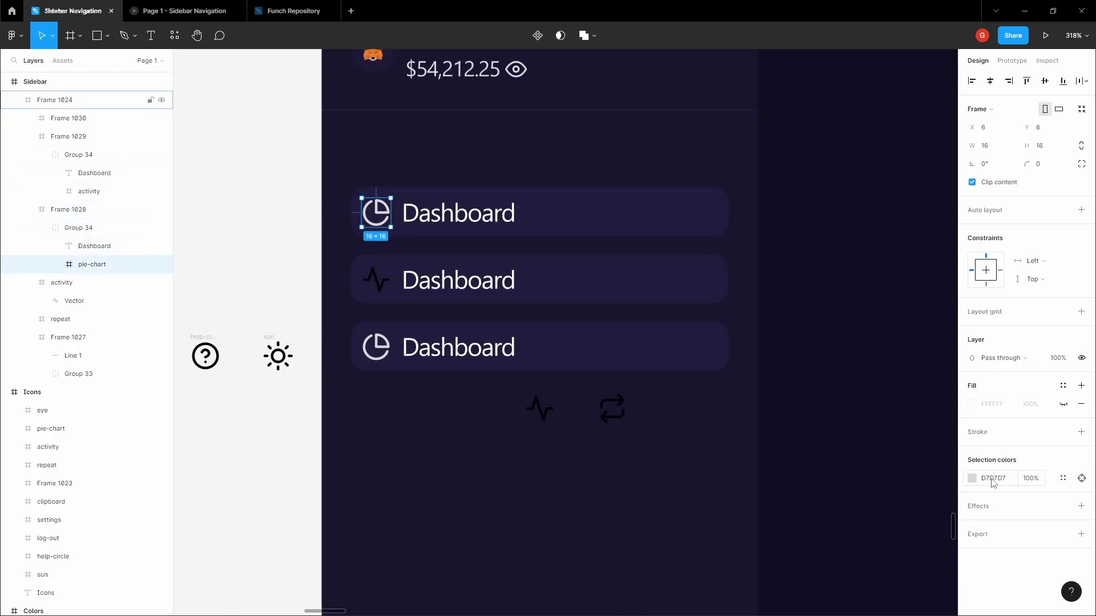
click(375, 280)
double_click(375, 279)
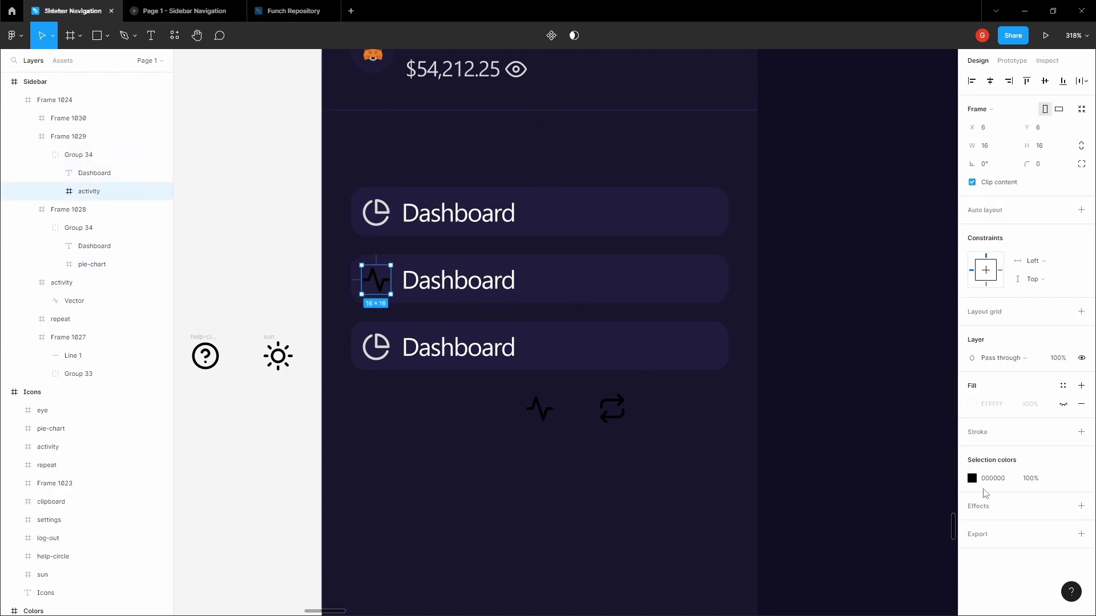
click(463, 314)
Relabel the second row 'Pools' and remove the leftover activity icon.
click(455, 279)
click(460, 287)
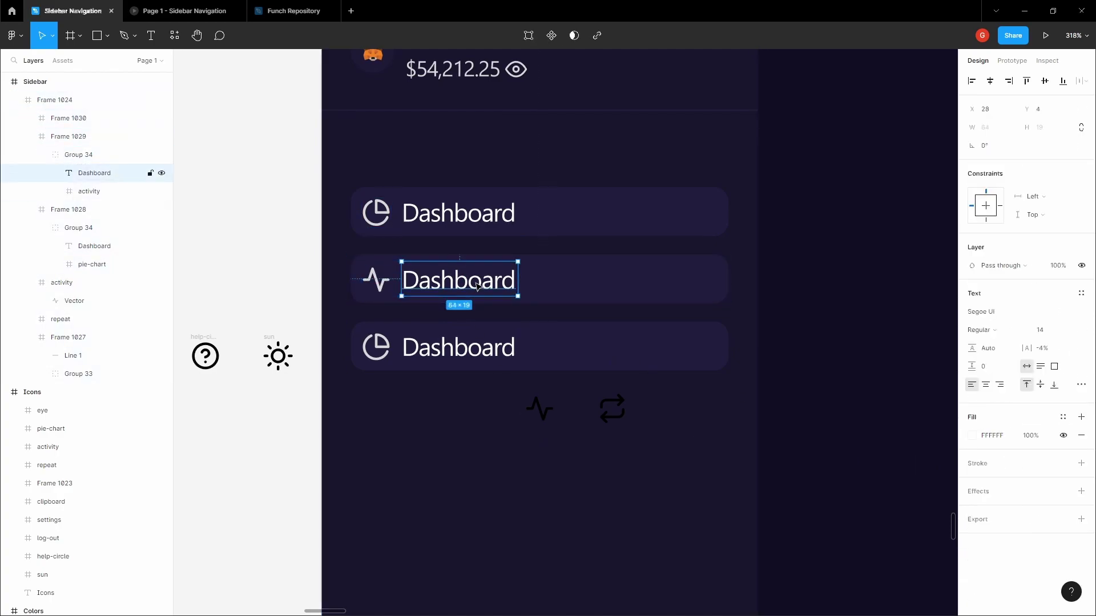
double_click(477, 282)
text(Pools)
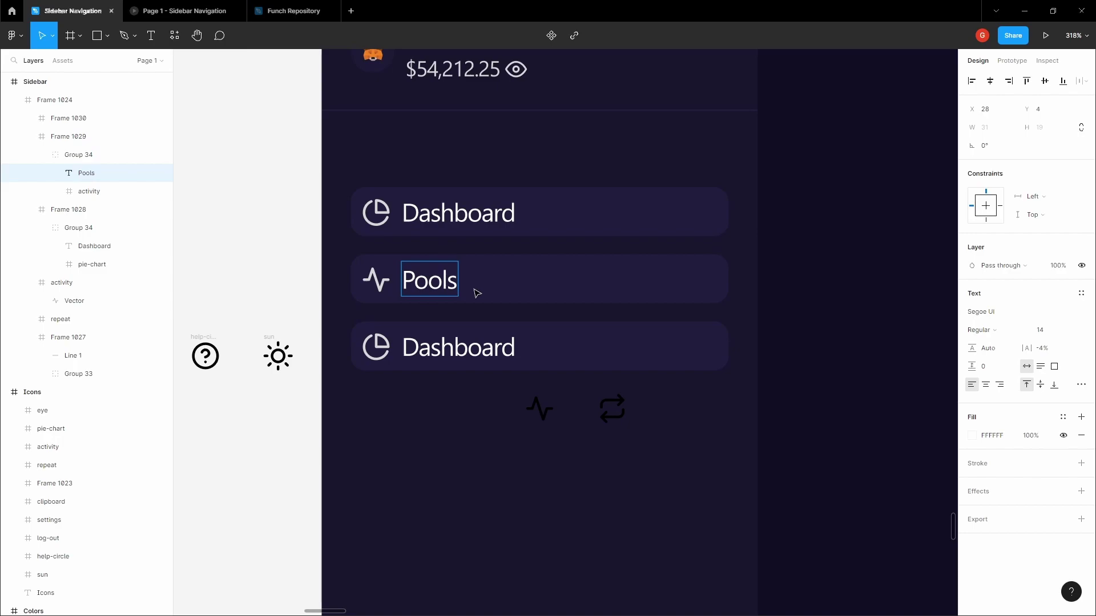
click(519, 418)
click(539, 409)
key(ctrl+x)
Copy the repeat icon and paste it over the third row's pie-chart icon.
click(612, 408)
right_click(612, 409)
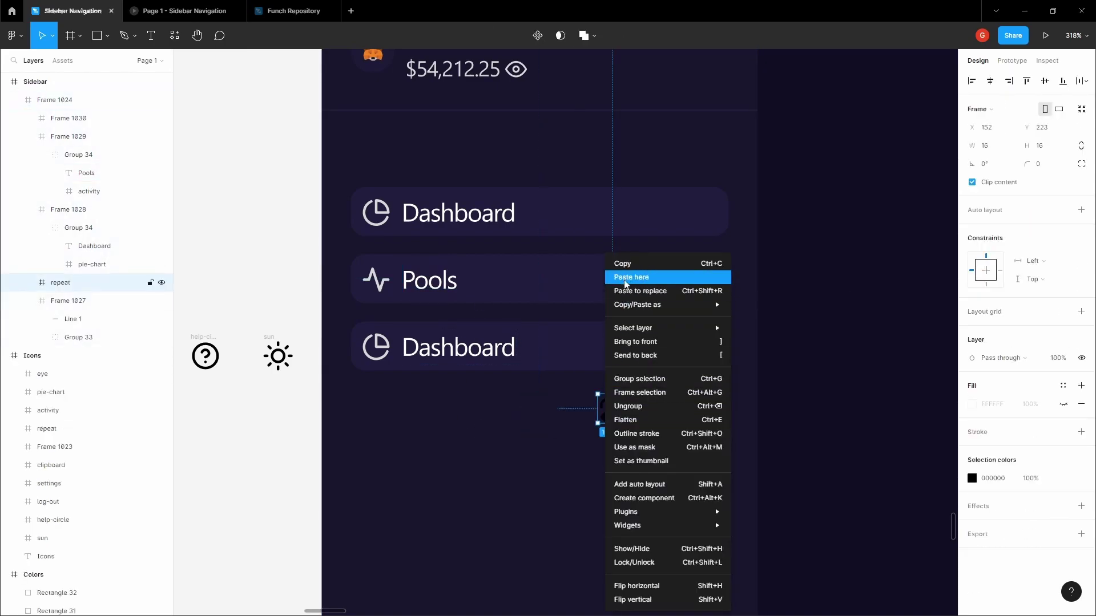
click(623, 266)
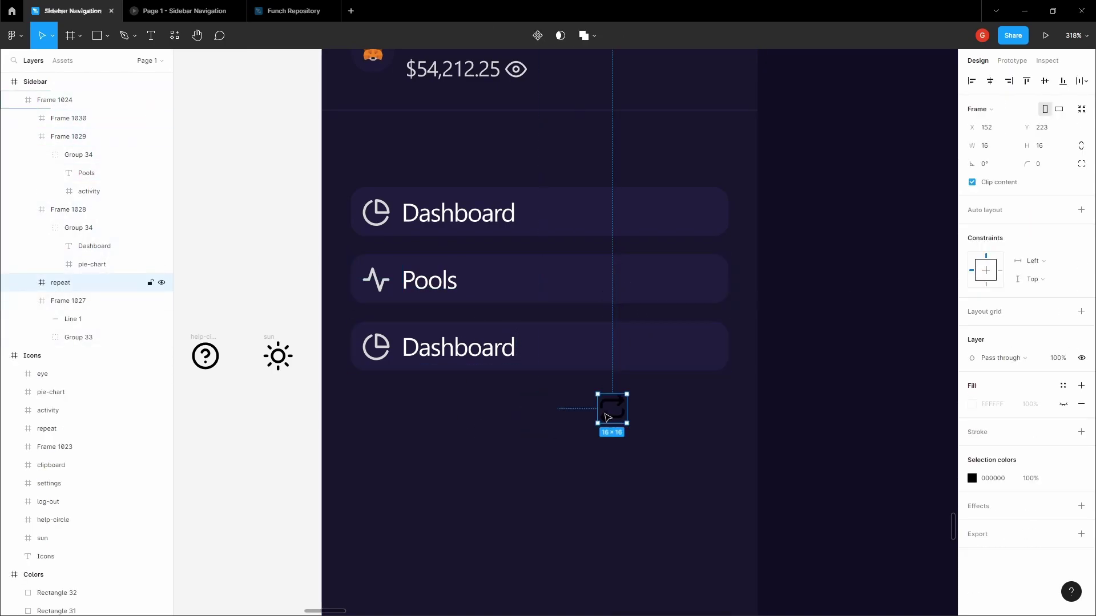
click(382, 346)
double_click(382, 347)
right_click(377, 346)
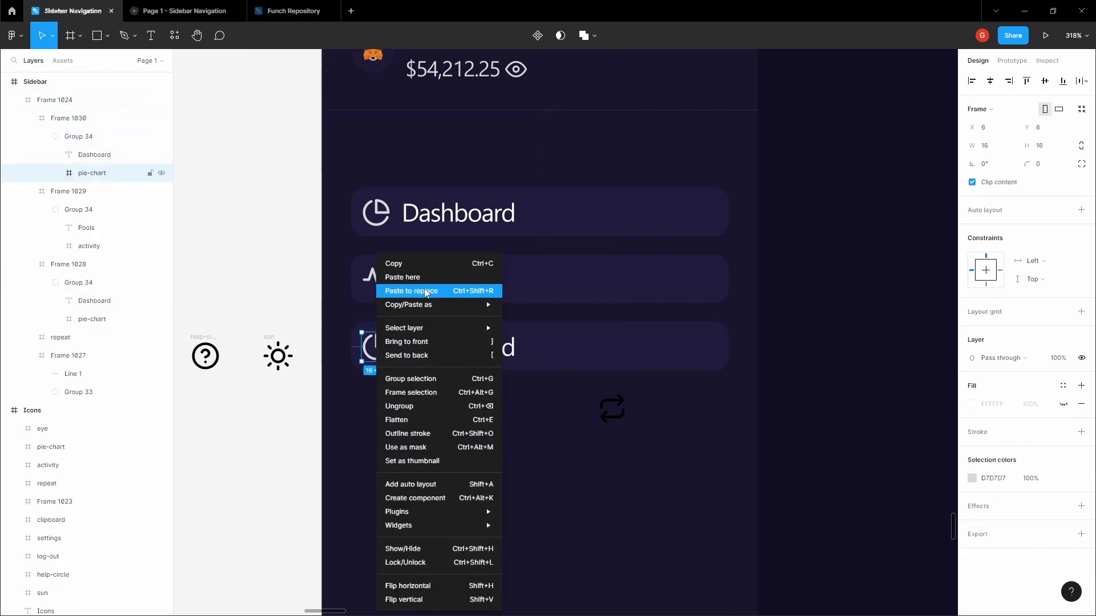
click(425, 291)
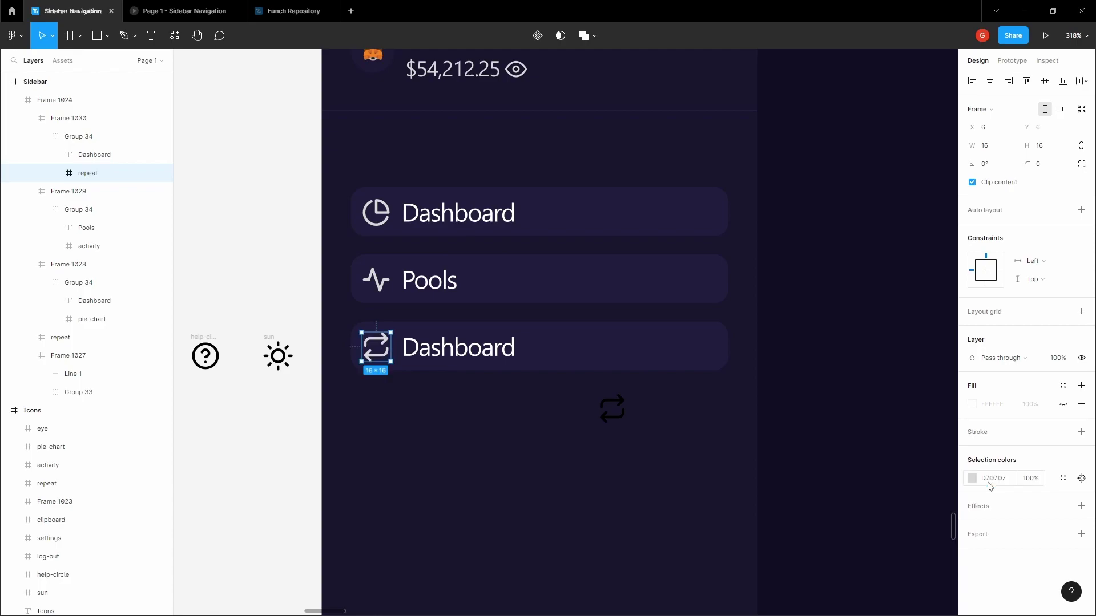
Relabel the third row 'Swap' and delete the leftover repeat icon.
double_click(489, 354)
text(Swa)
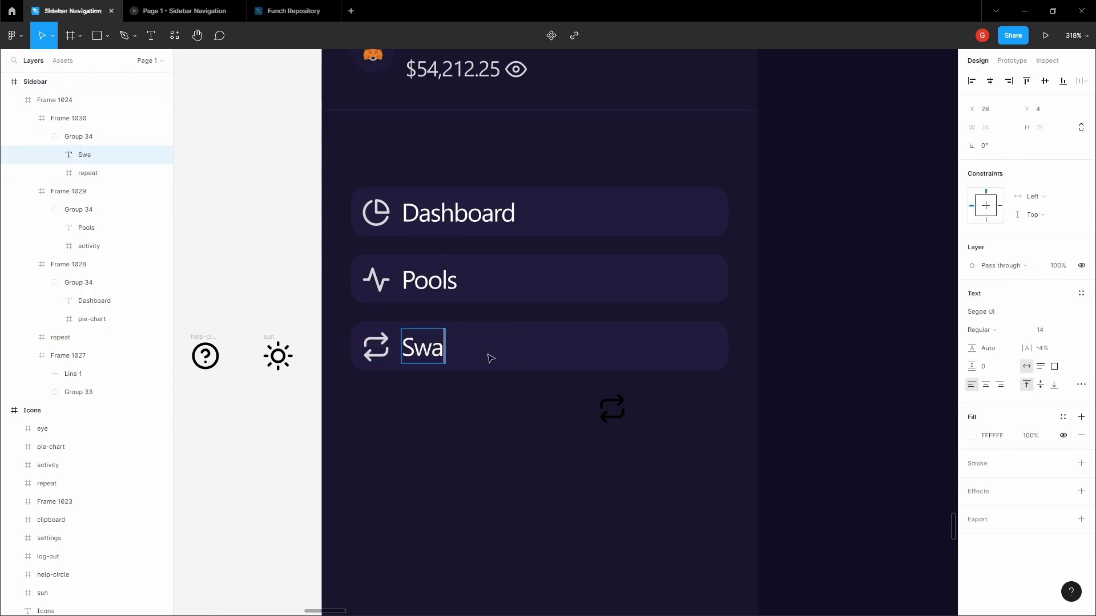
key(Escape)
click(612, 409)
key(Delete)
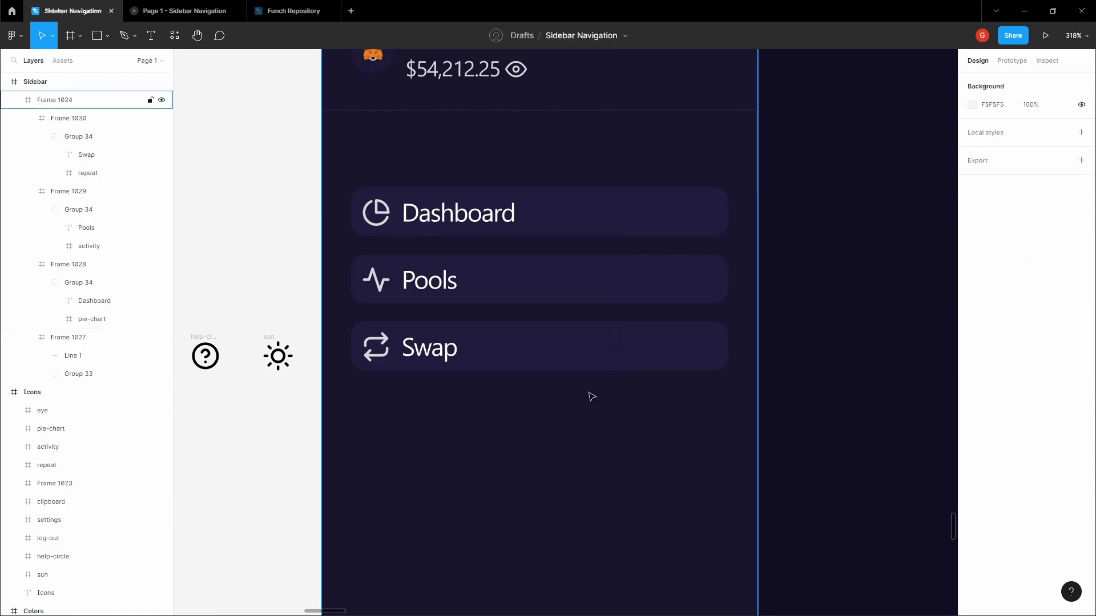
click(580, 367)
Select all three nav rows, hiding the Pools and Swap rows' background fill.
shift+click(533, 294)
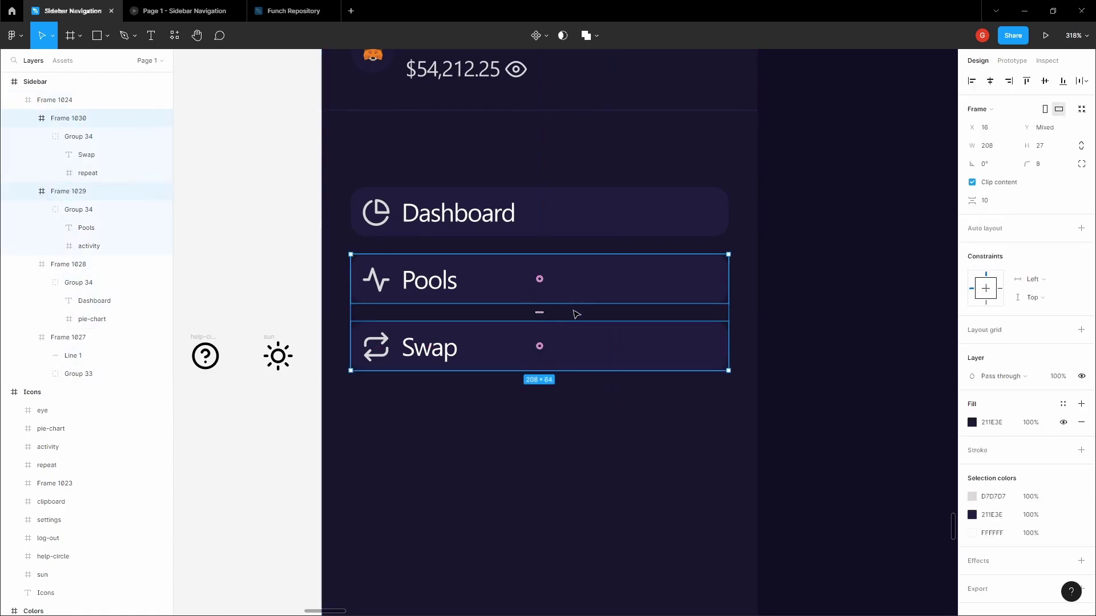
click(1063, 424)
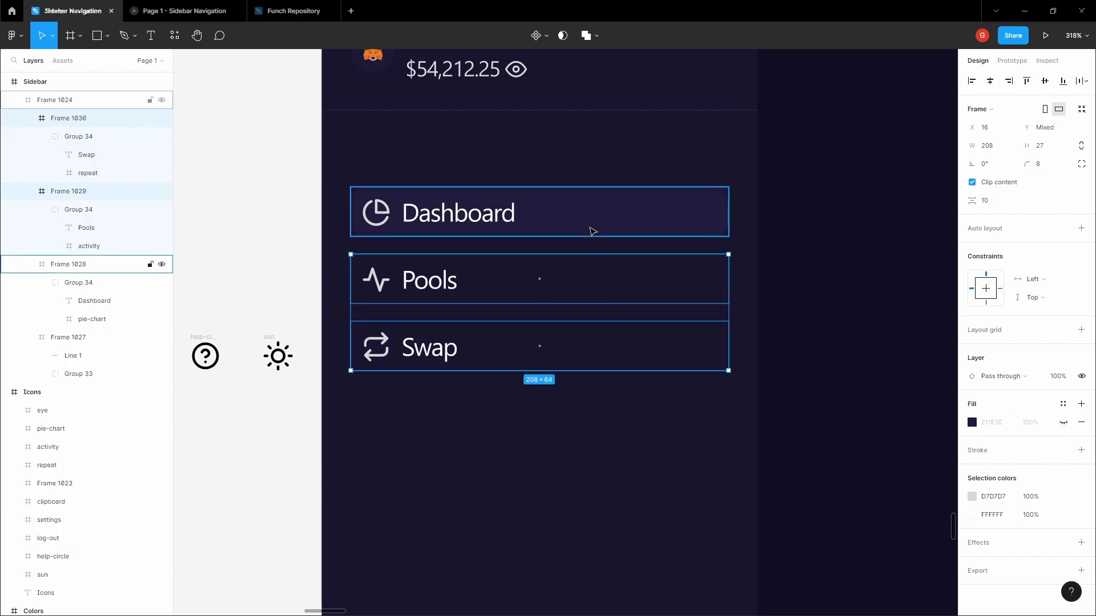
shift+click(594, 228)
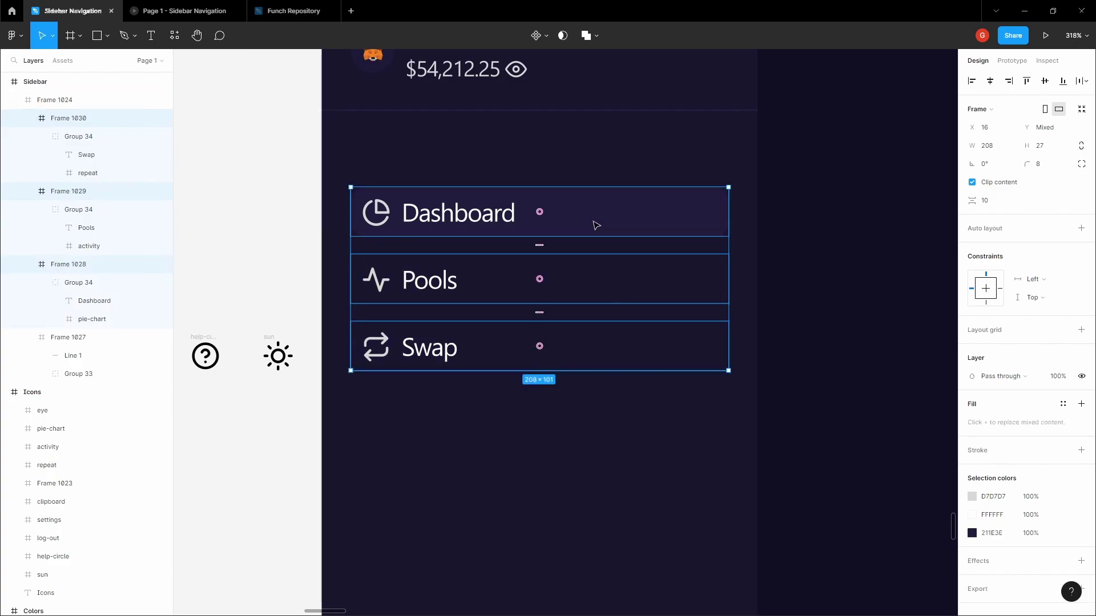
click(1081, 80)
click(1004, 115)
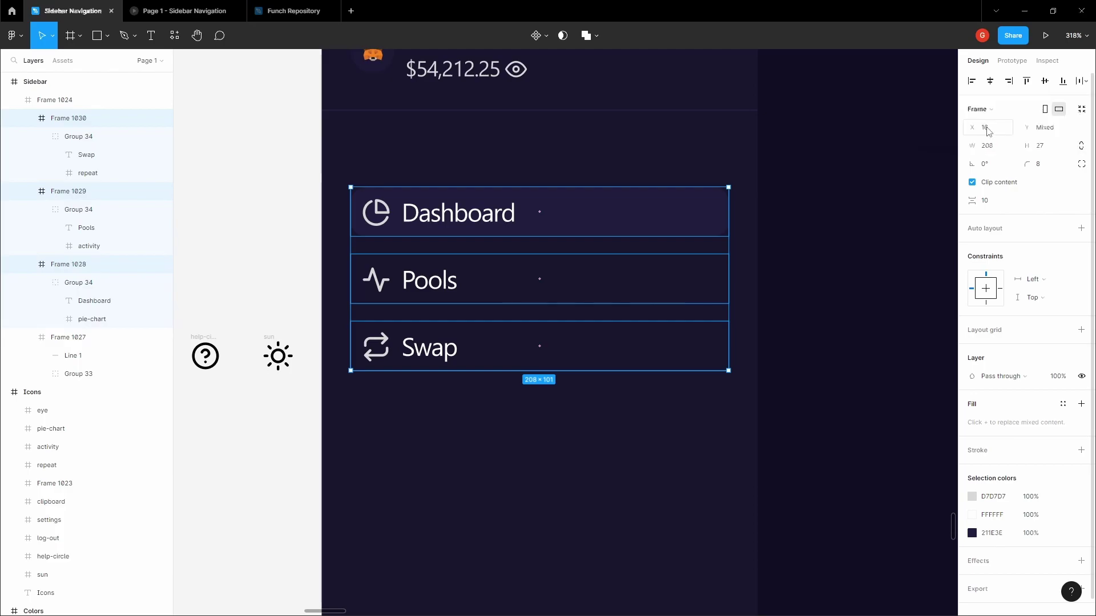
Set 12 spacing between the rows, group them, and nudge the group 32 below the header.
text(12)
key(Tab)
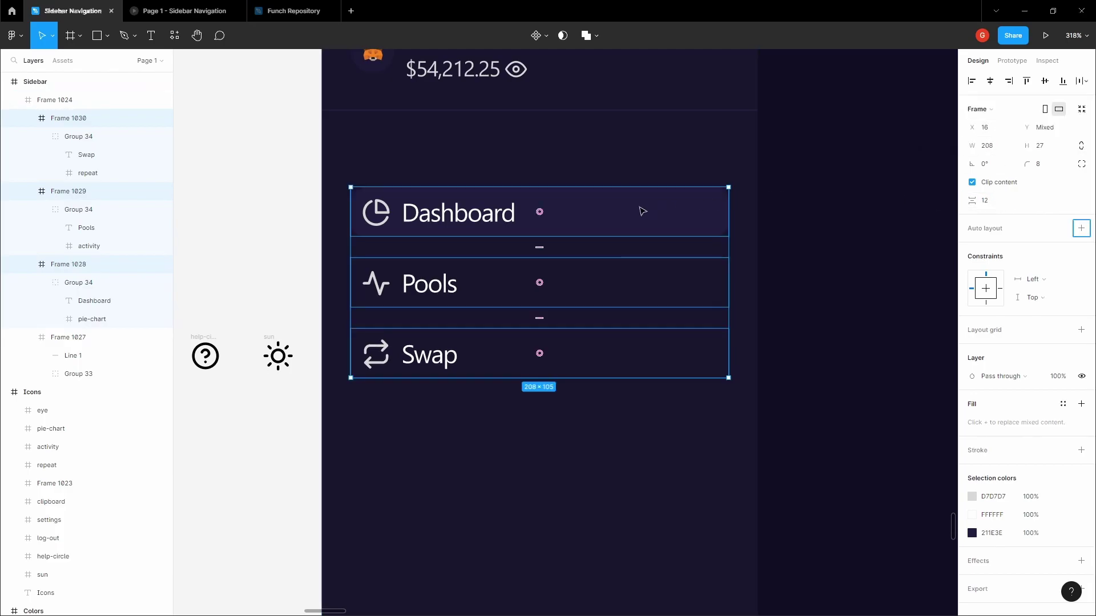
key(ctrl+g)
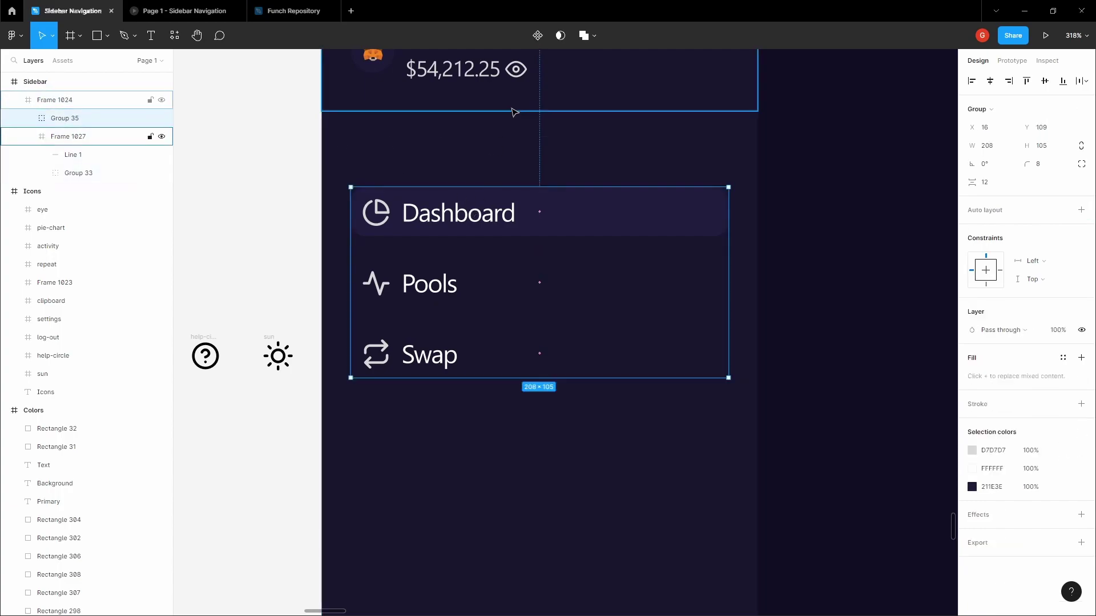
key(shift+Up)
key(shift+Up)
key(shift+Down)
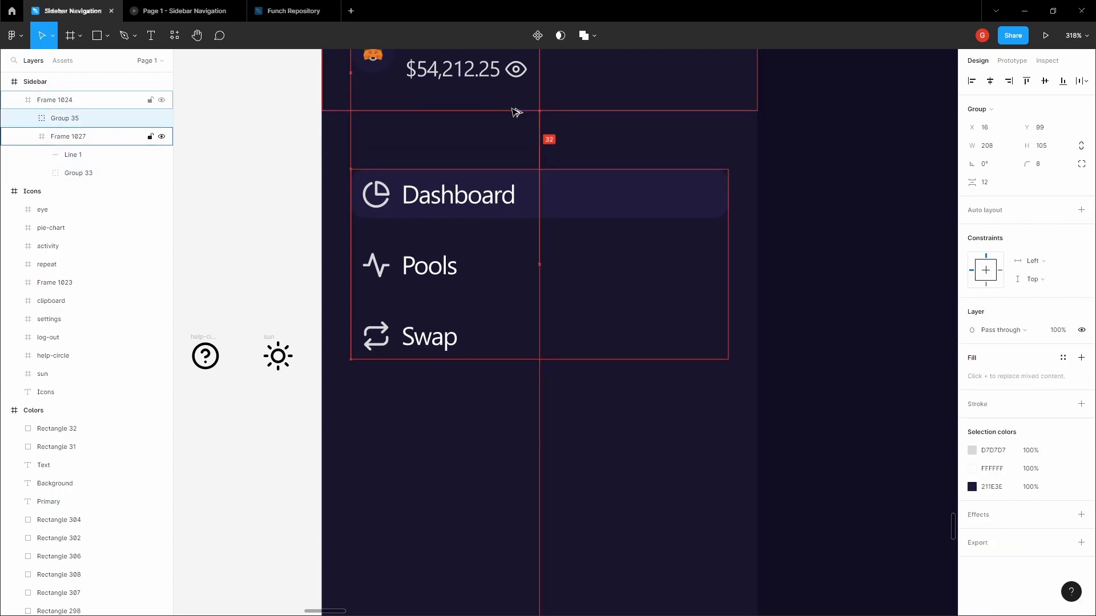
scroll(517, 112, down, 3)
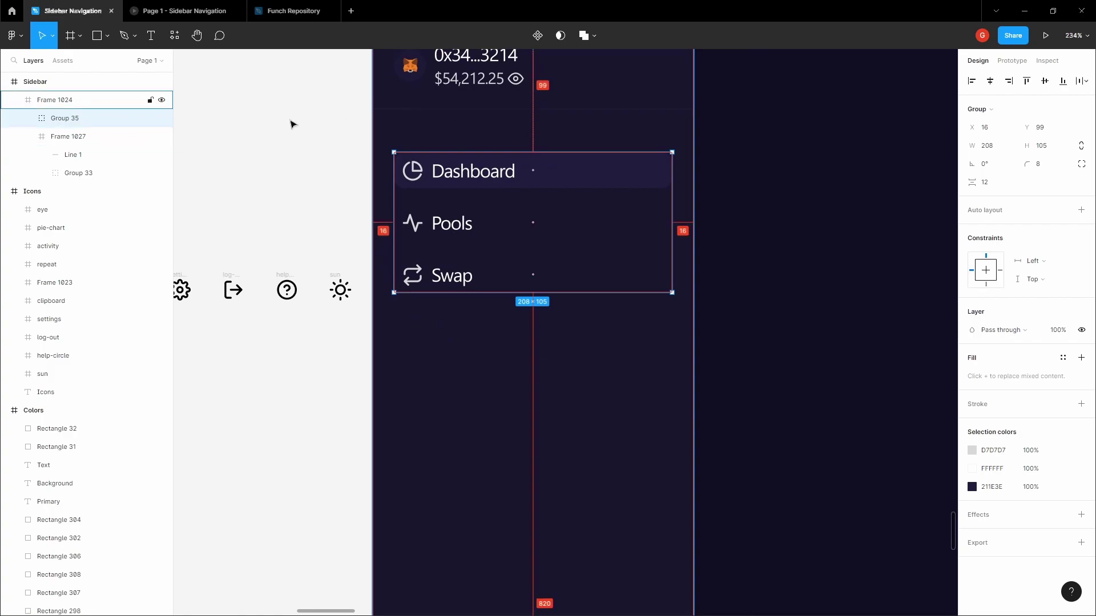
scroll(354, 169, down, 4)
key(Escape)
Add an 'Account' text label at font size 13 with a light grey DADADA fill.
key(h)
drag(390, 177, 358, 154)
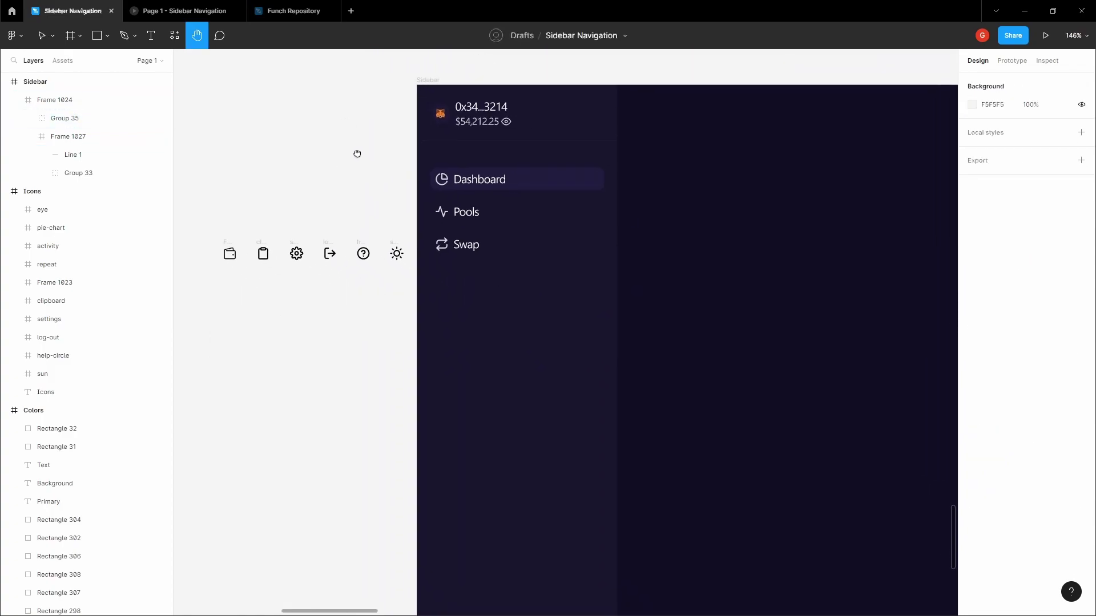
key(v)
click(476, 293)
scroll(450, 342, up, 5)
key(t)
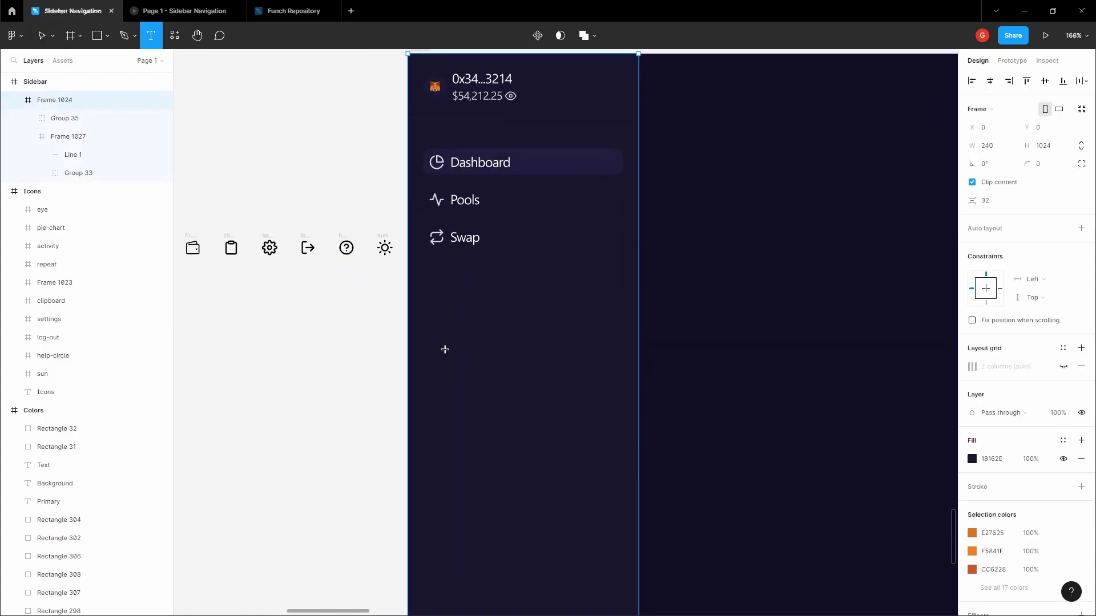
click(453, 326)
text(Account)
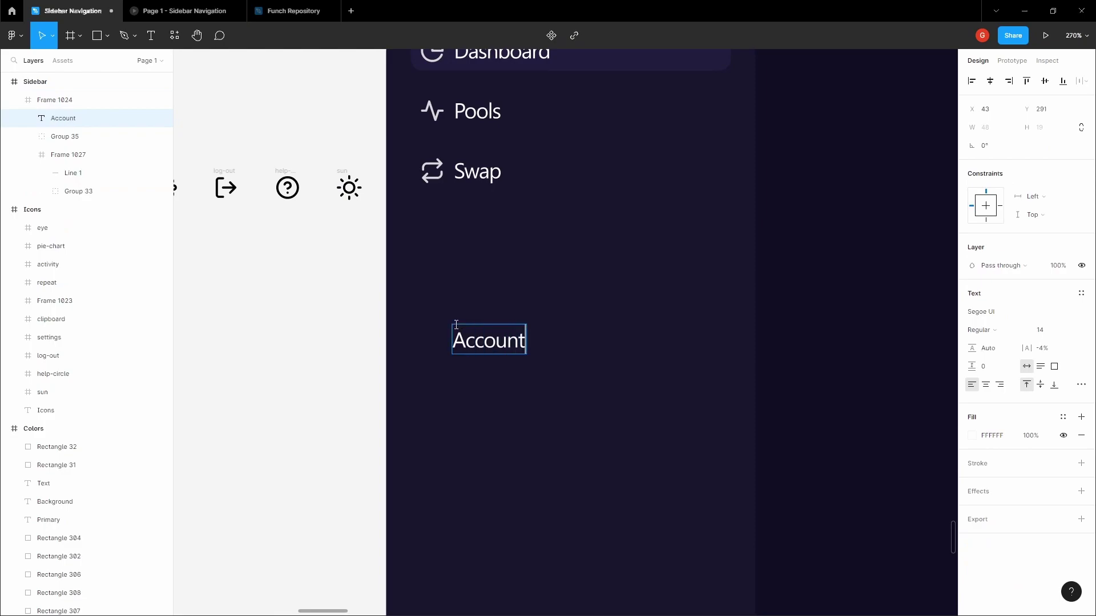
key(Escape)
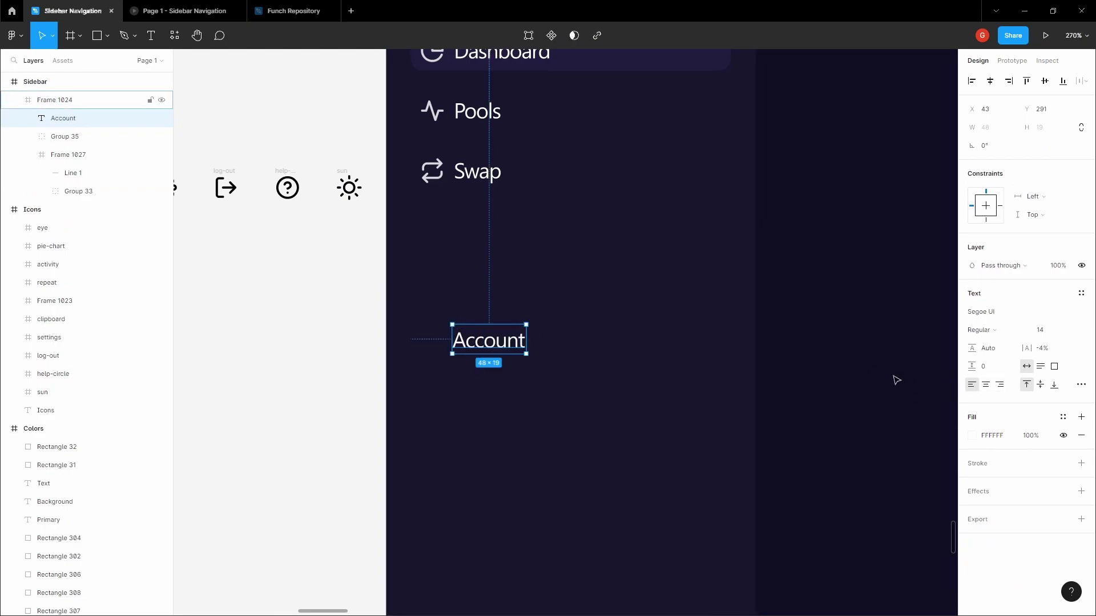
key(Tab)
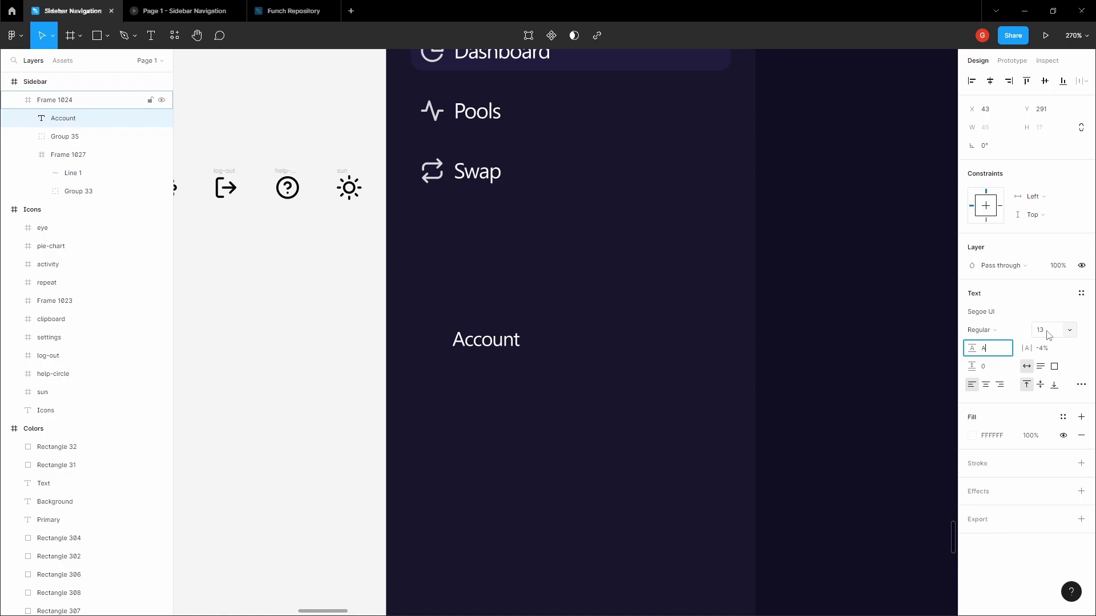
click(972, 436)
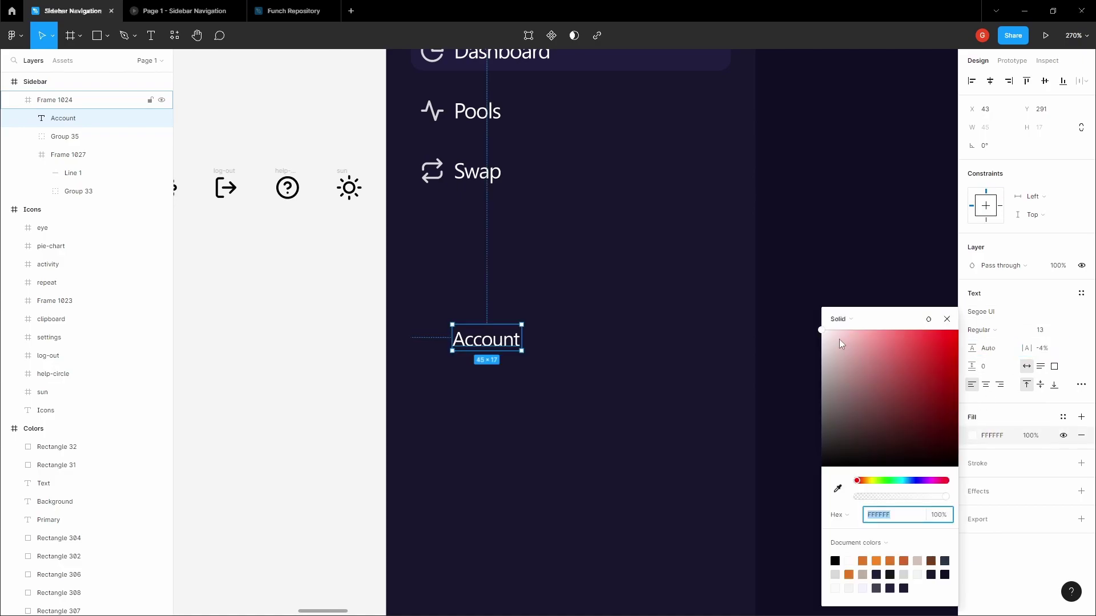
click(822, 335)
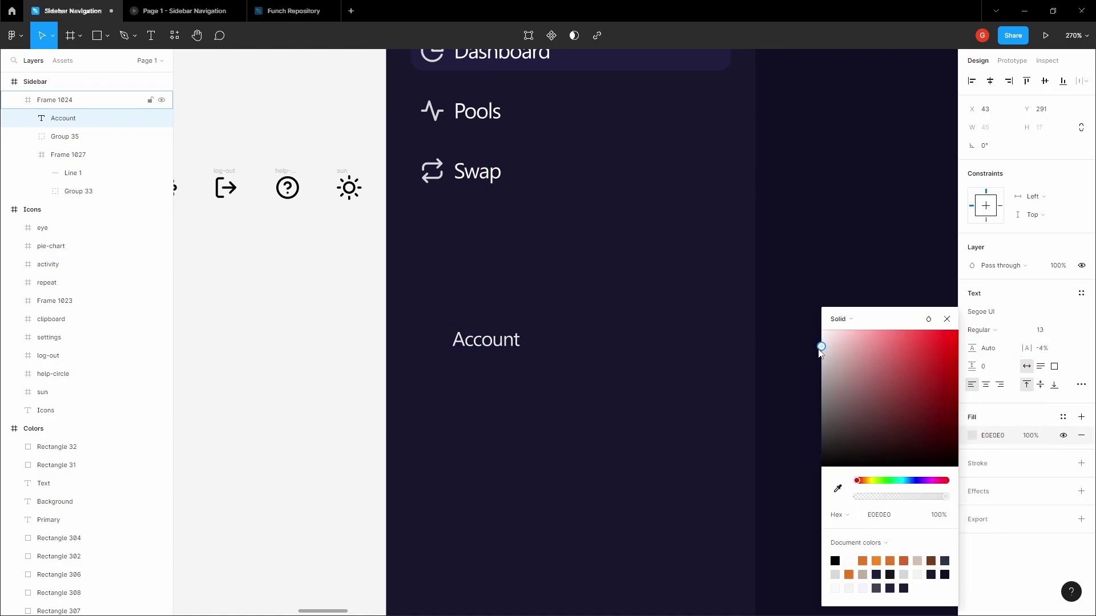
Position the Account label at X 16 just below the nav rows.
drag(494, 336, 464, 292)
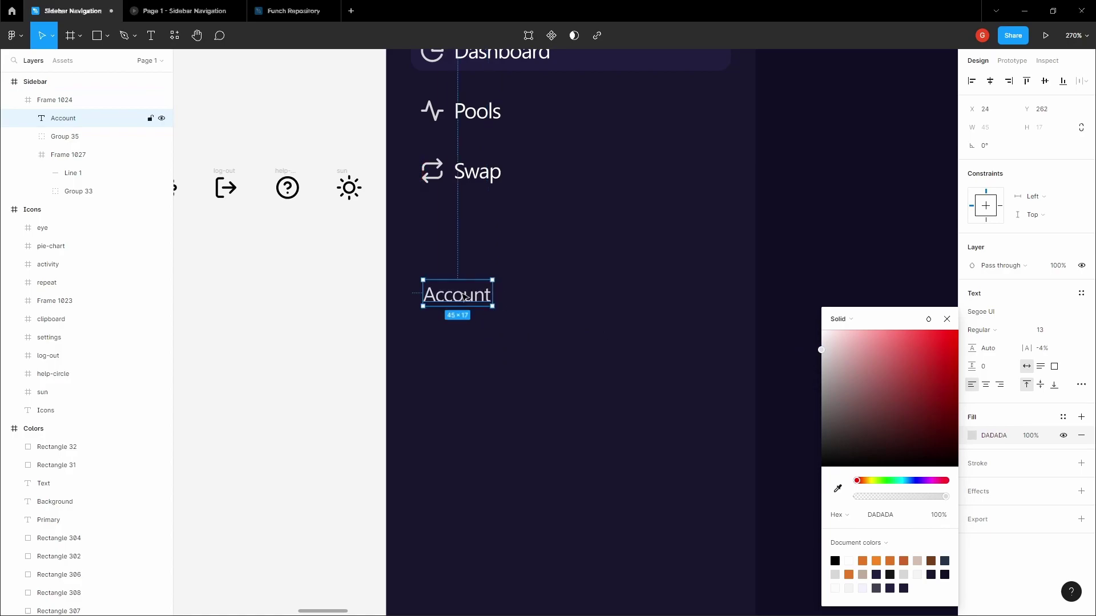
key(Left)
key(Left)
key(Left)
key(Left)
key(Left)
key(Left)
key(Left)
key(Left)
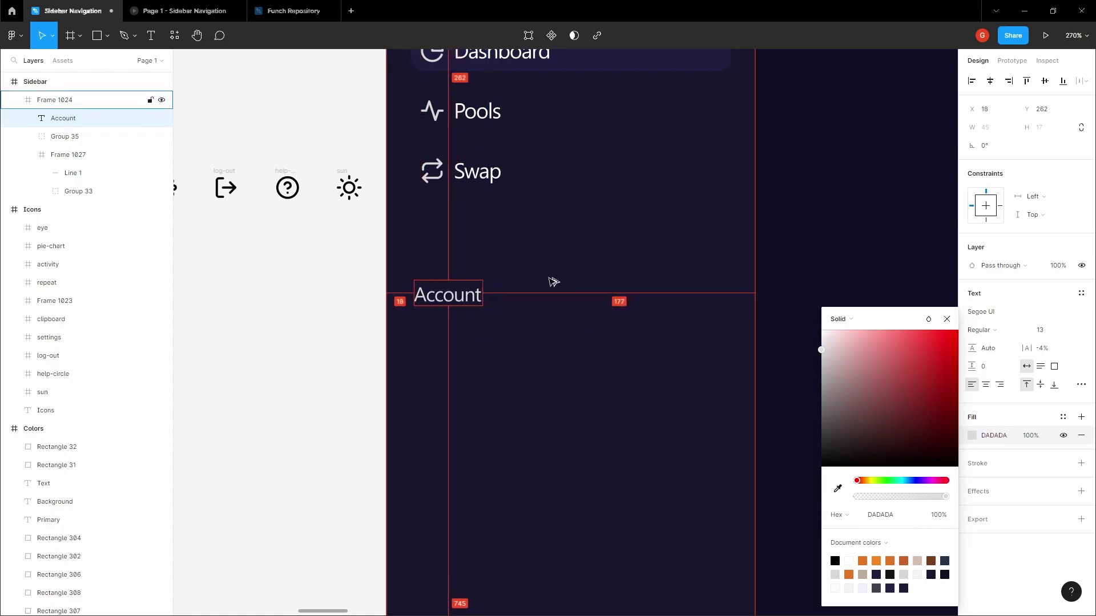
key(Up)
key(Up)
key(Up)
key(Up)
key(Up)
key(Up)
key(Up)
key(Up)
key(Up)
key(Up)
key(Up)
key(Up)
key(Up)
key(Up)
key(Up)
key(Up)
key(Up)
key(Up)
key(Up)
key(Up)
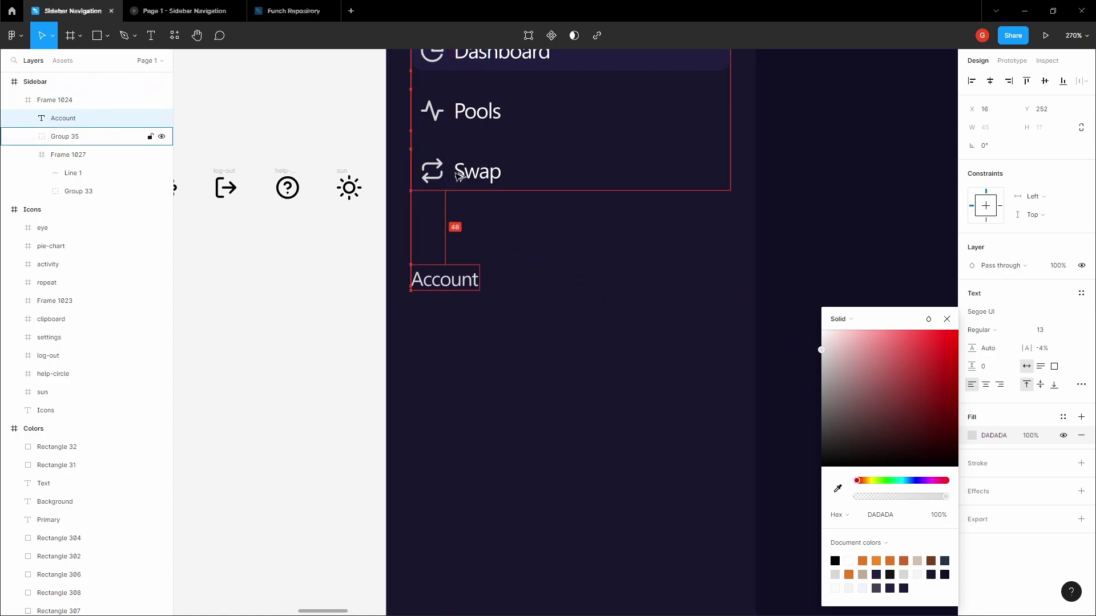
key(Up)
key(Up)
key(Up)
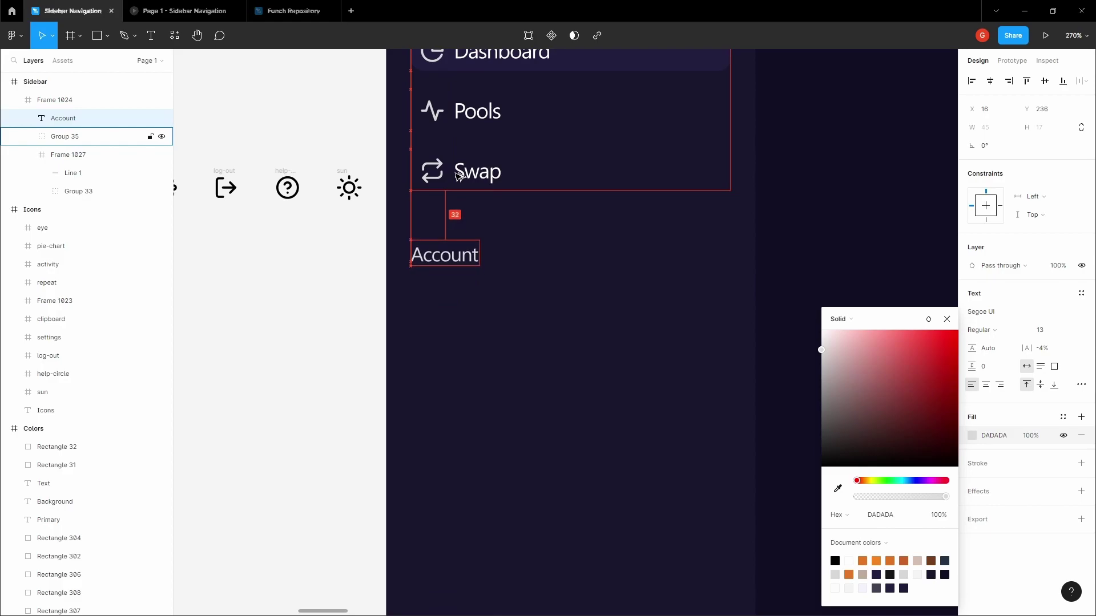
click(312, 273)
scroll(336, 265, down, 3)
key(space)
drag(342, 269, 378, 314)
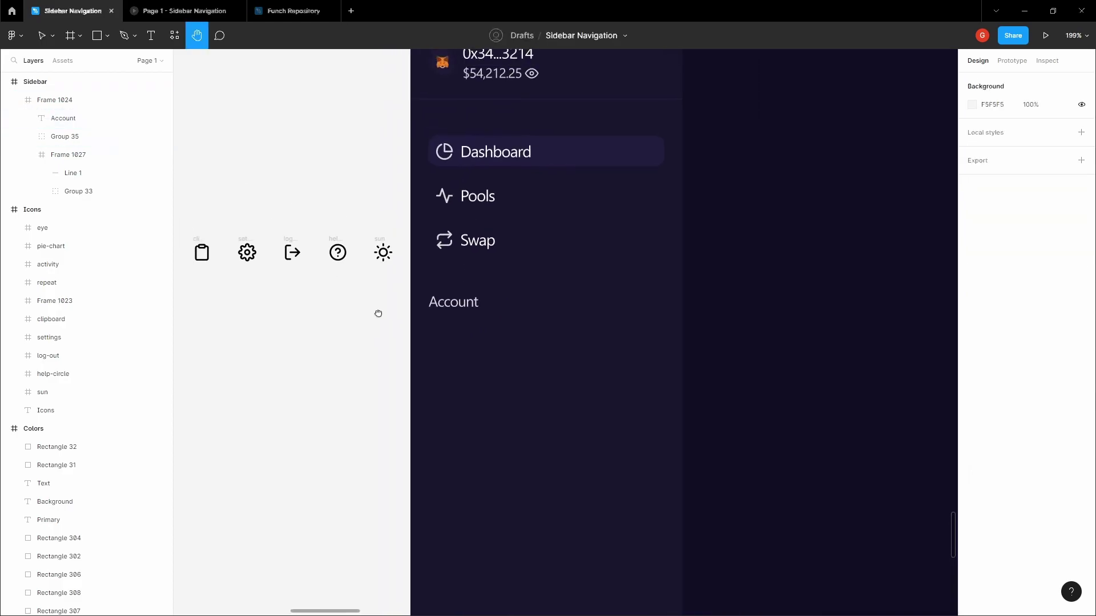
click(439, 303)
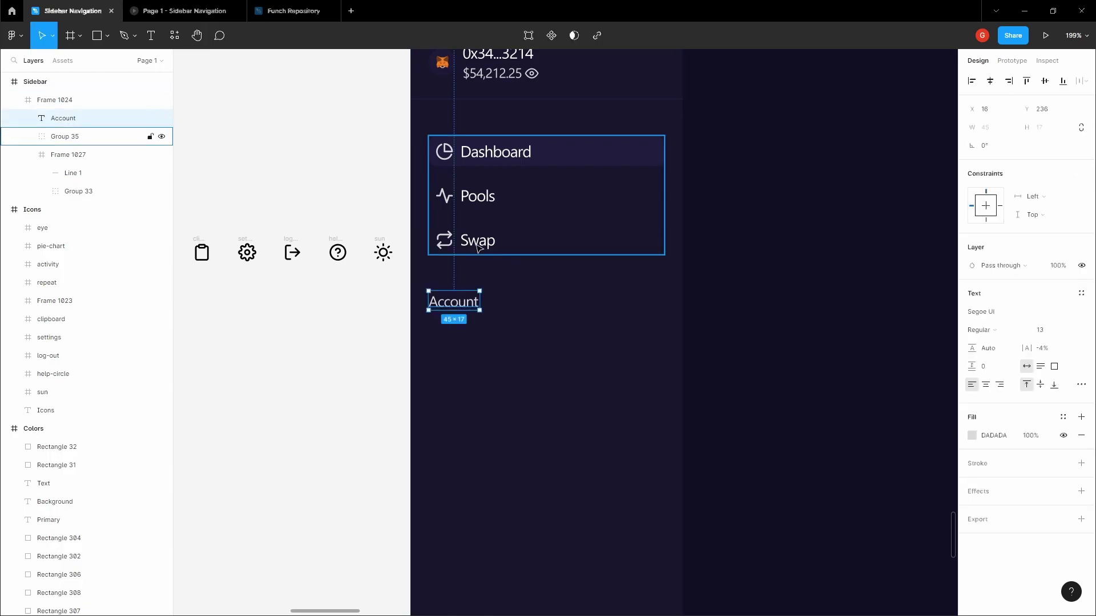
key(Up)
key(Up)
key(Up)
key(Up)
key(Up)
key(Up)
key(Up)
key(Up)
key(Up)
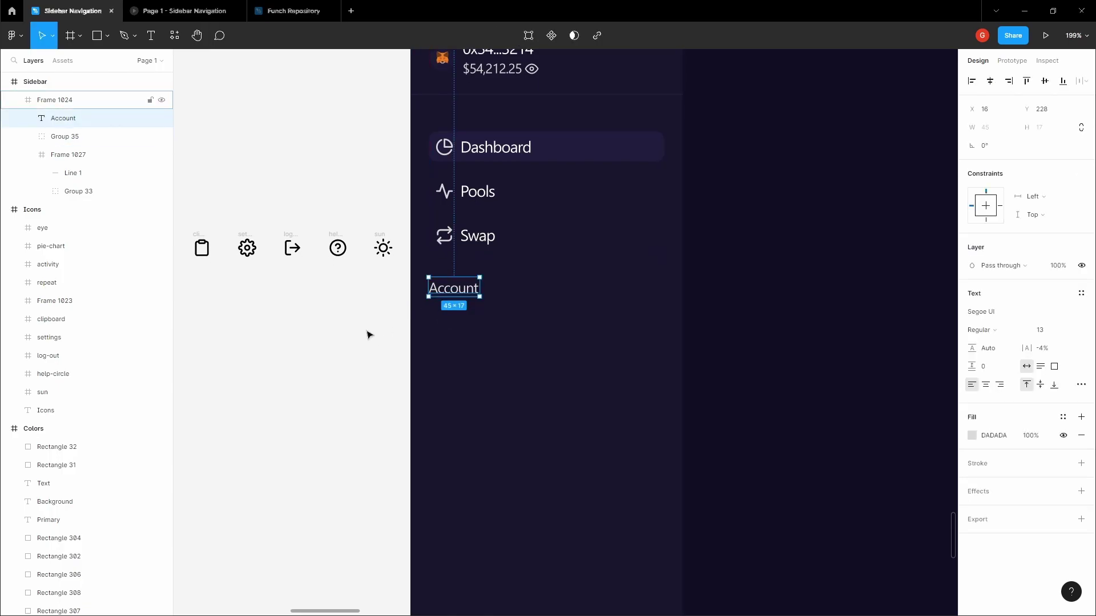
click(368, 334)
Move the wallet, clipboard and settings icons into the Sidebar frame below Account.
scroll(368, 335, down, 3)
key(space)
drag(369, 335, 307, 329)
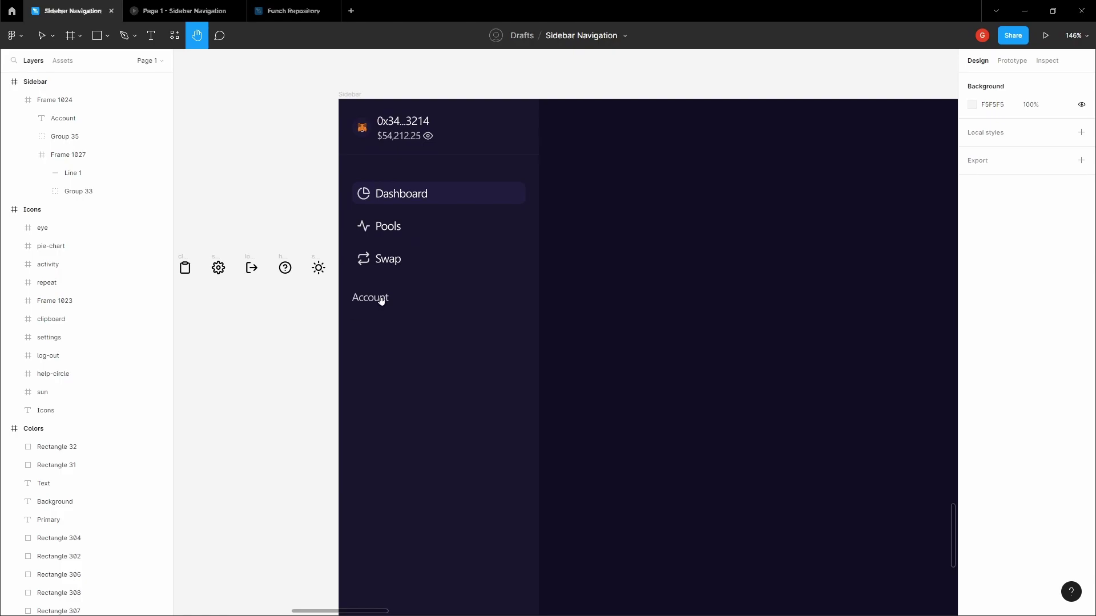
scroll(377, 303, left, 3)
drag(195, 307, 312, 241)
drag(279, 279, 570, 345)
click(323, 329)
key(space)
scroll(480, 331, up, 1)
scroll(480, 331, up, 2)
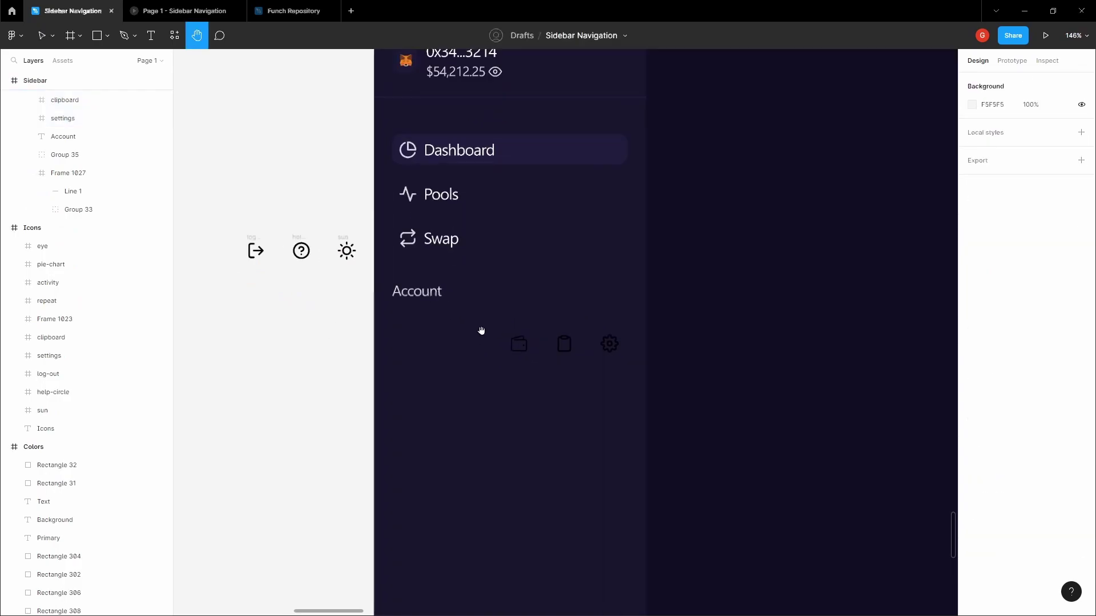
click(450, 246)
Duplicate the Swap row, regroup Dashboard/Pools/Swap, and move the copy under Account.
double_click(450, 246)
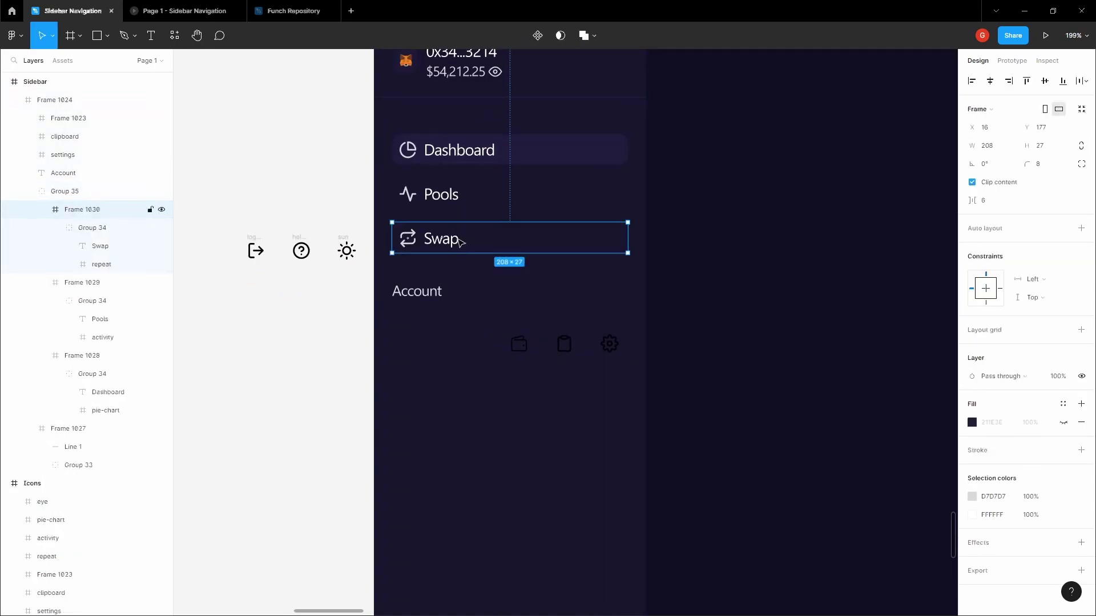
key(ctrl+d)
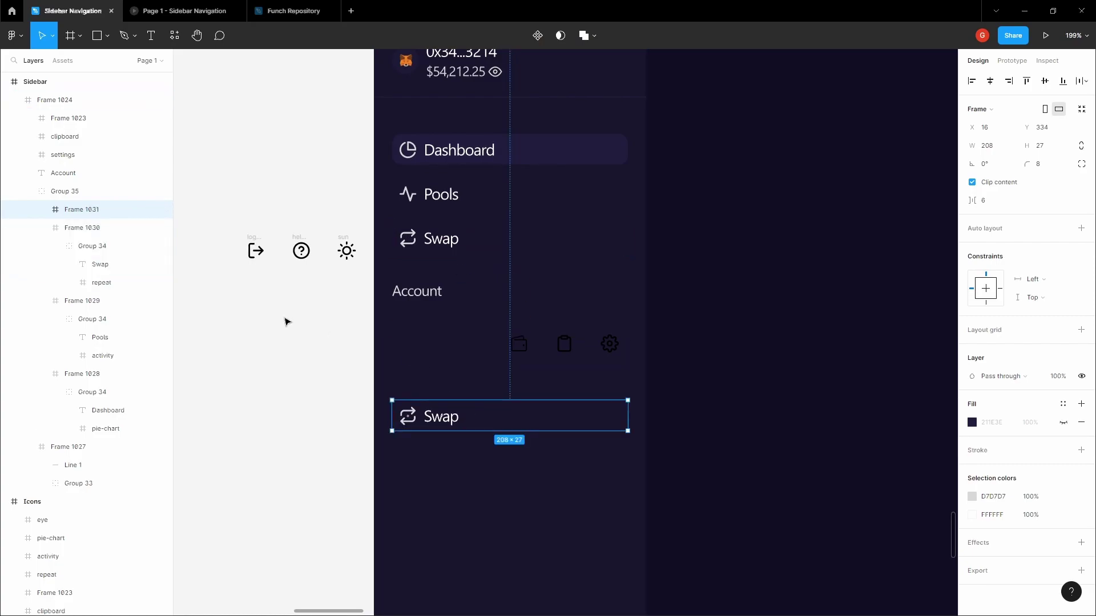
click(450, 244)
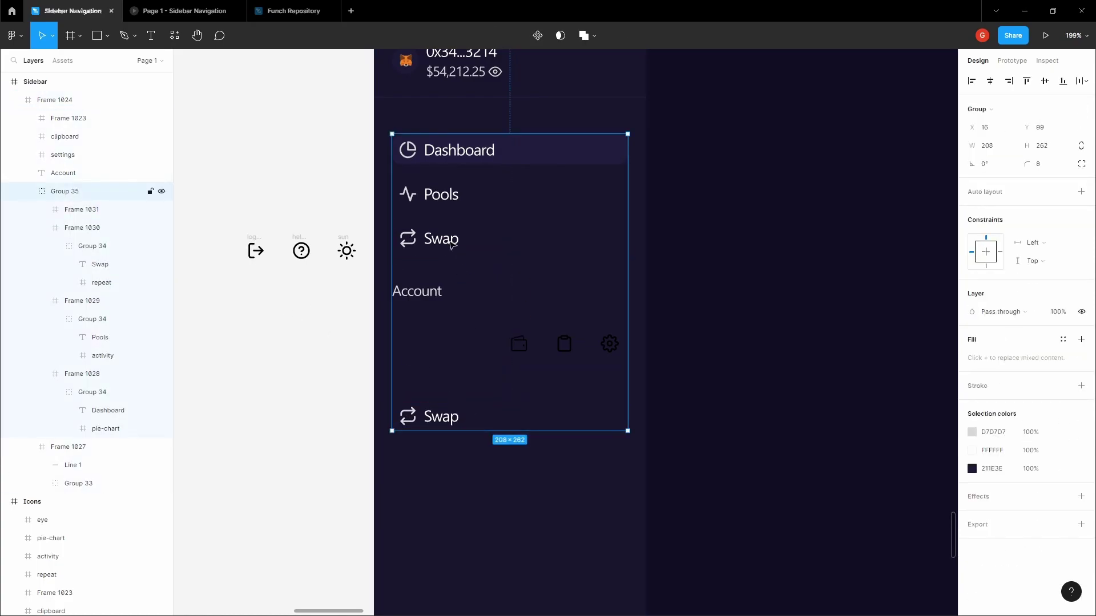
right_click(451, 244)
click(480, 393)
click(447, 244)
shift+click(442, 194)
shift+click(456, 150)
key(ctrl+g)
click(459, 417)
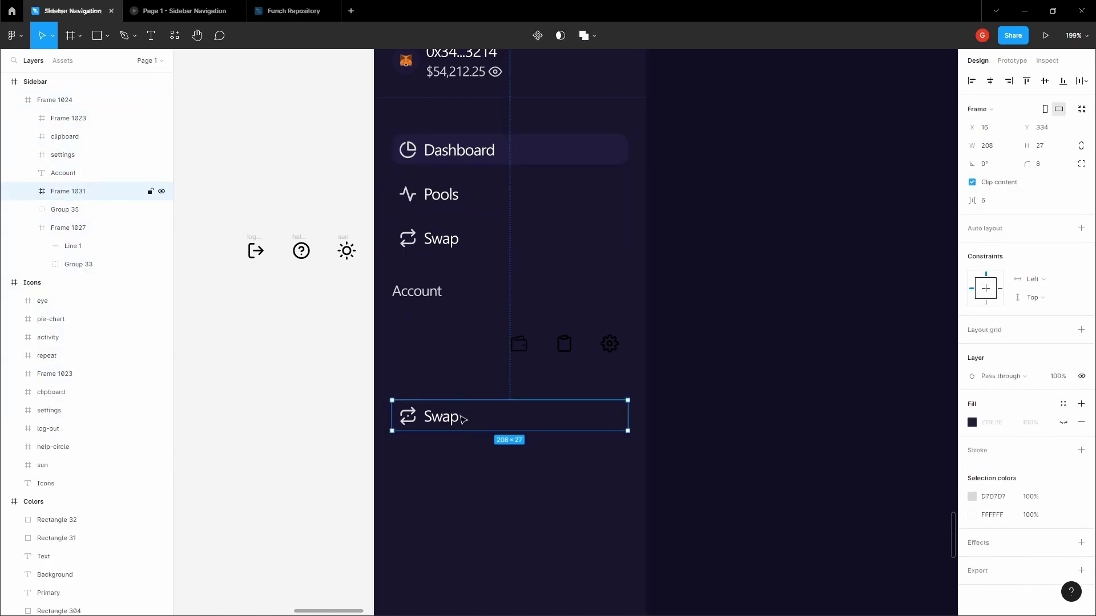
drag(462, 417, 460, 396)
Give the copied row the wallet icon and relabel it 'Portfolio'.
click(518, 344)
right_click(518, 344)
click(547, 273)
scroll(410, 303, up, 3)
click(388, 258)
double_click(383, 256)
right_click(380, 251)
click(434, 289)
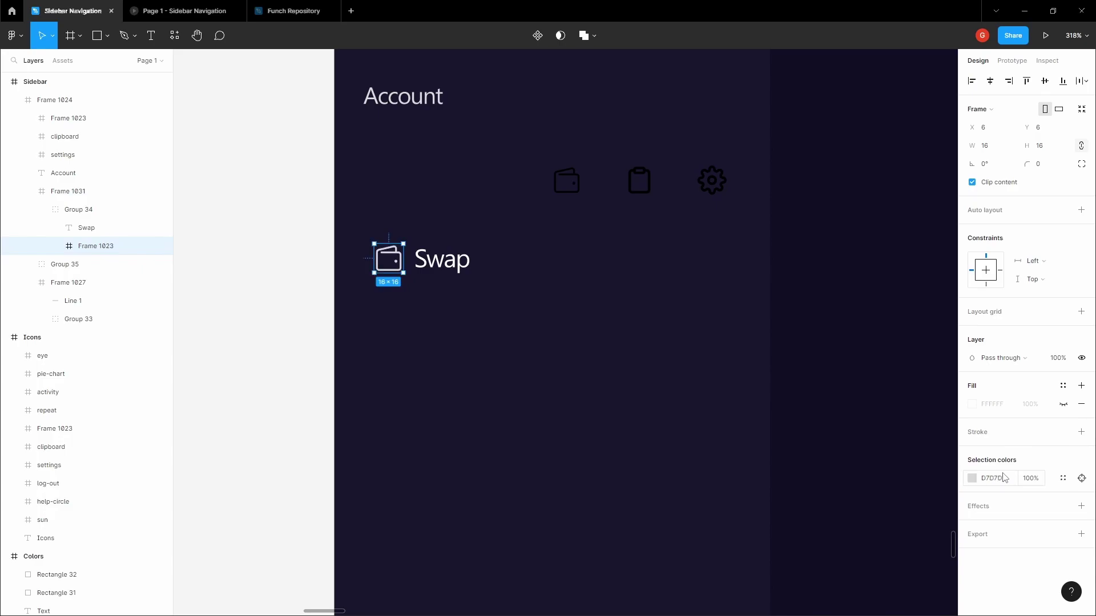
click(442, 258)
double_click(444, 257)
text(Portfolio)
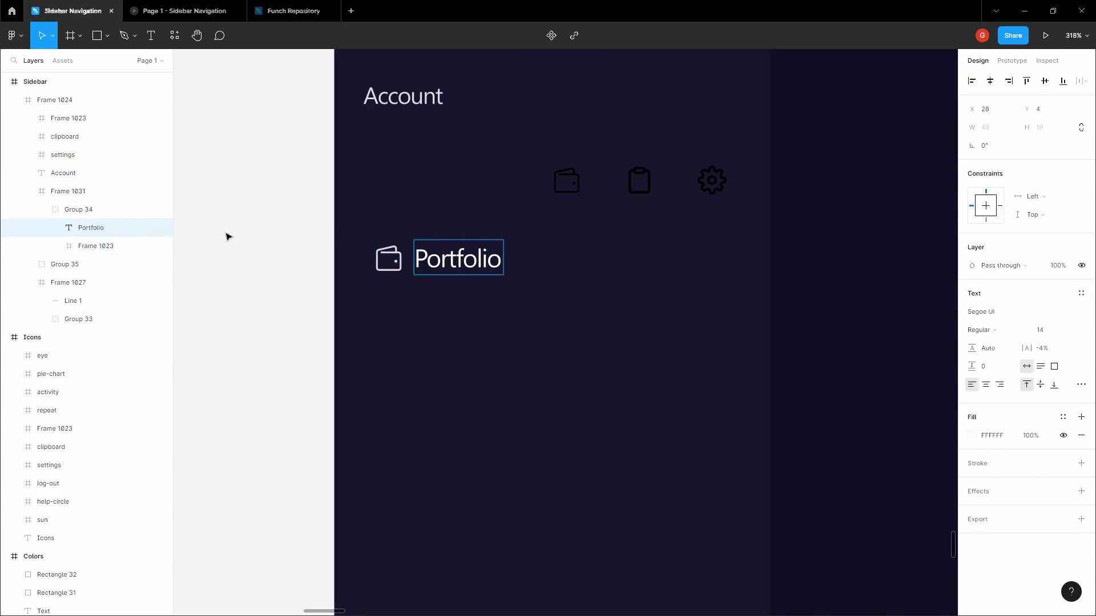
click(229, 236)
Duplicate the Portfolio row and replace the middle row's icon with the clipboard icon.
click(516, 254)
key(ctrl+d)
key(ctrl+d)
click(638, 179)
right_click(639, 181)
click(642, 183)
click(391, 331)
right_click(390, 330)
click(542, 340)
key(ctrl+shift+r)
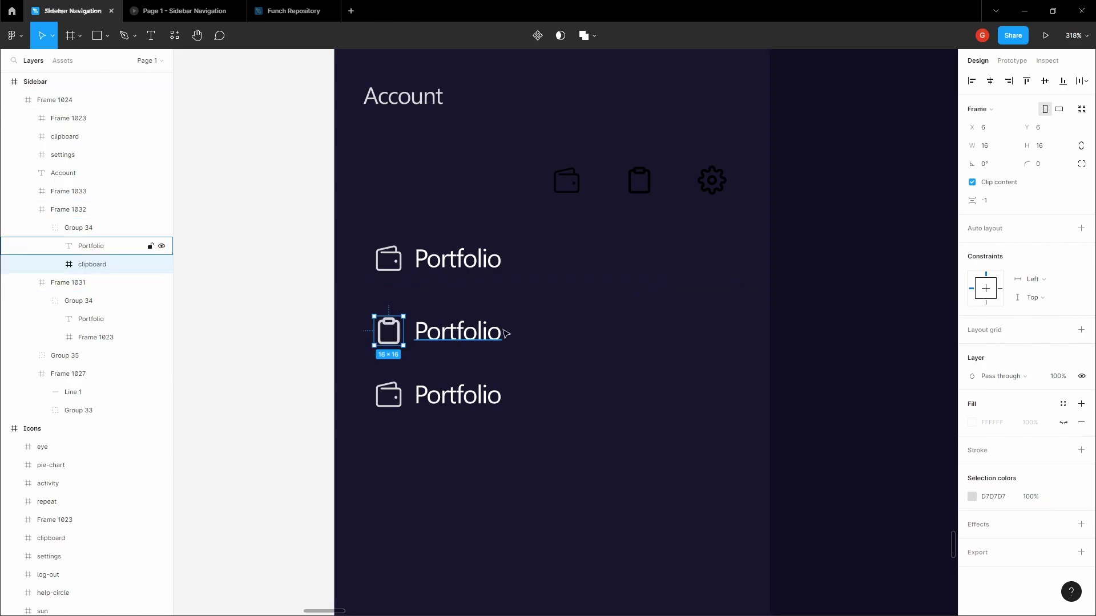
Swap the bottom row's icon for the gear and relabel it 'Settings'.
click(712, 180)
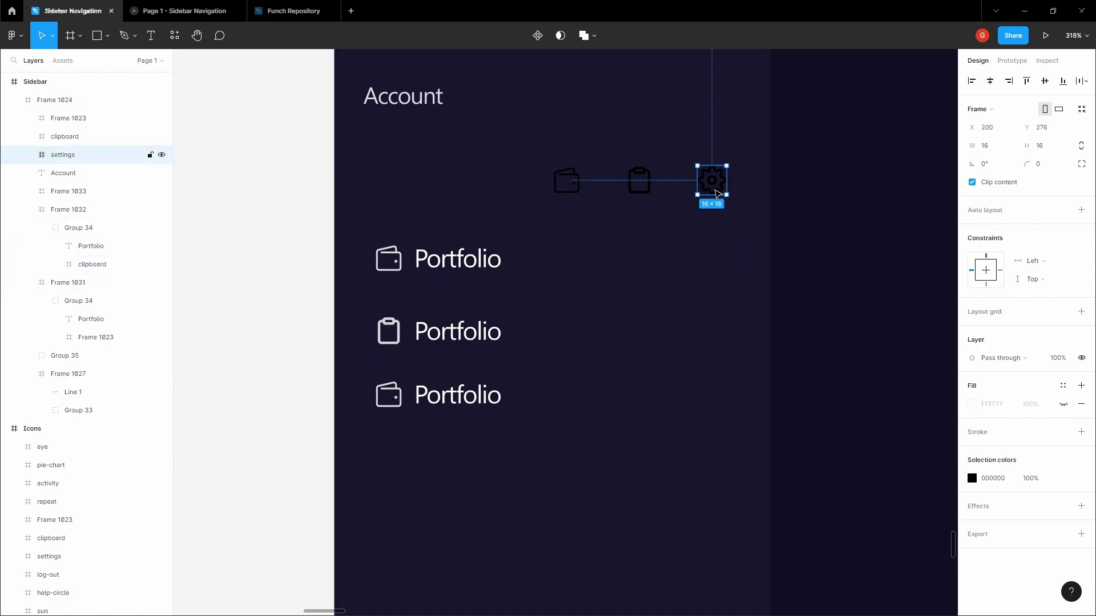
click(392, 398)
right_click(393, 397)
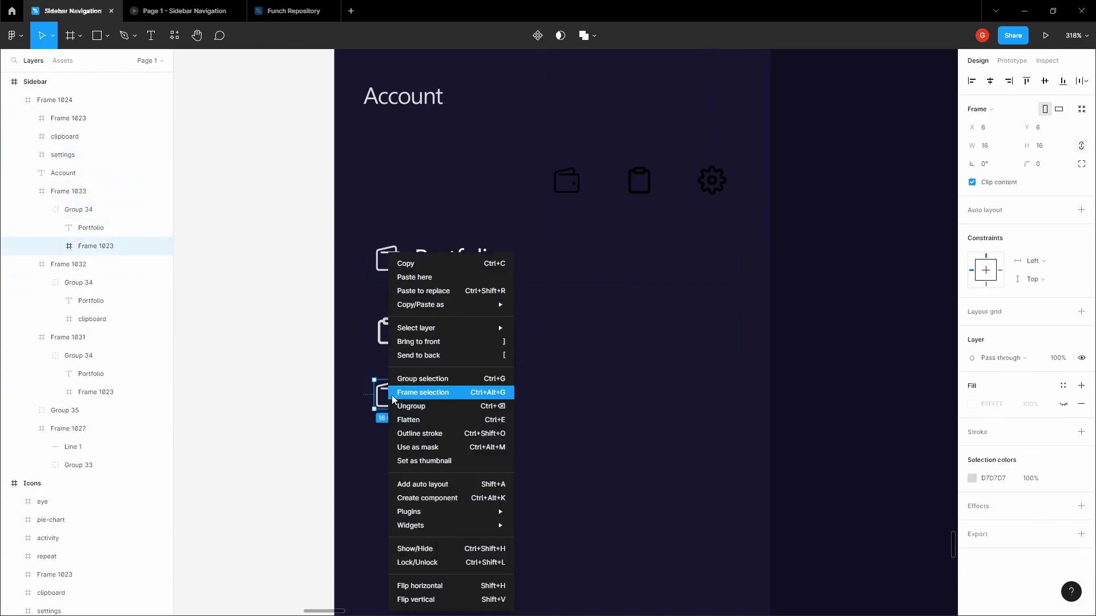
click(457, 287)
double_click(460, 395)
text(Setting)
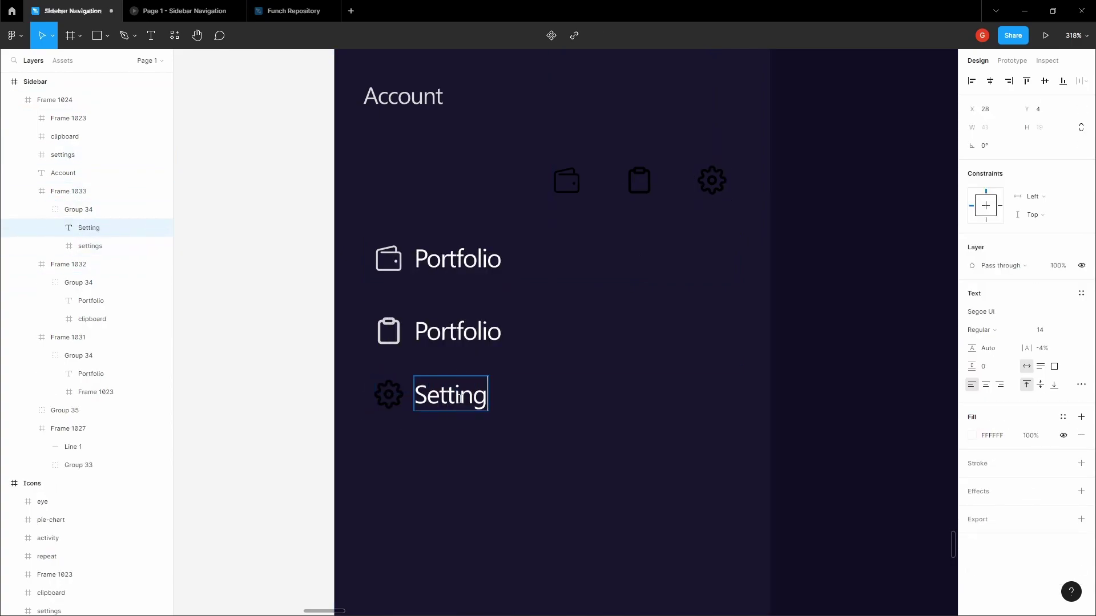
click(389, 394)
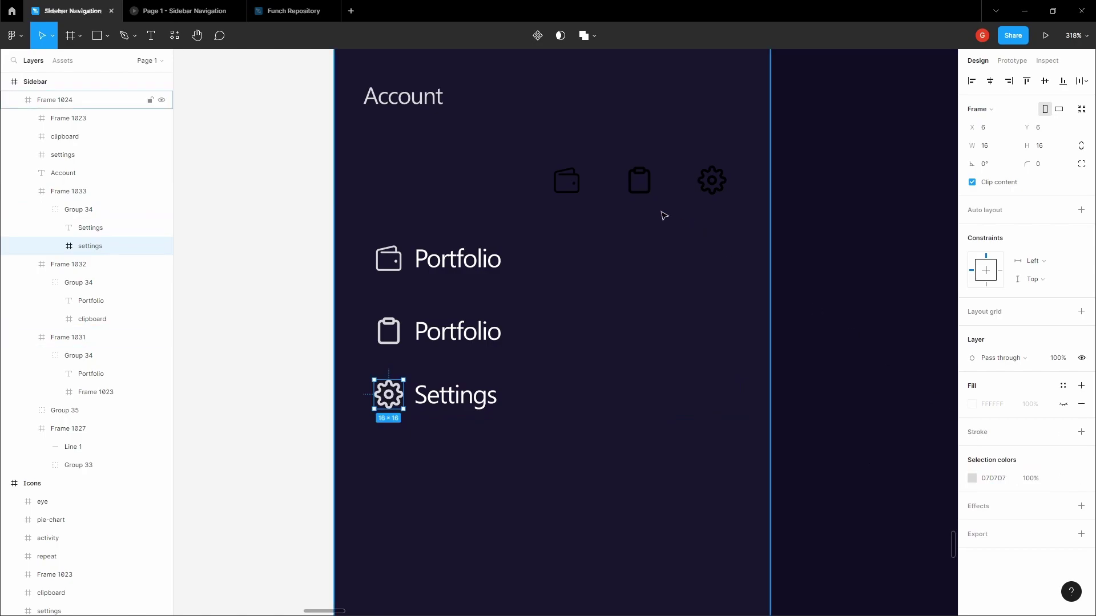
click(566, 180)
Delete the spare wallet, clipboard and gear icons.
key(Delete)
click(651, 187)
key(Delete)
click(712, 180)
key(Delete)
Distribute the Portfolio, Portfolio and Settings rows evenly with 12 spacing.
drag(753, 246, 502, 323)
shift+click(573, 372)
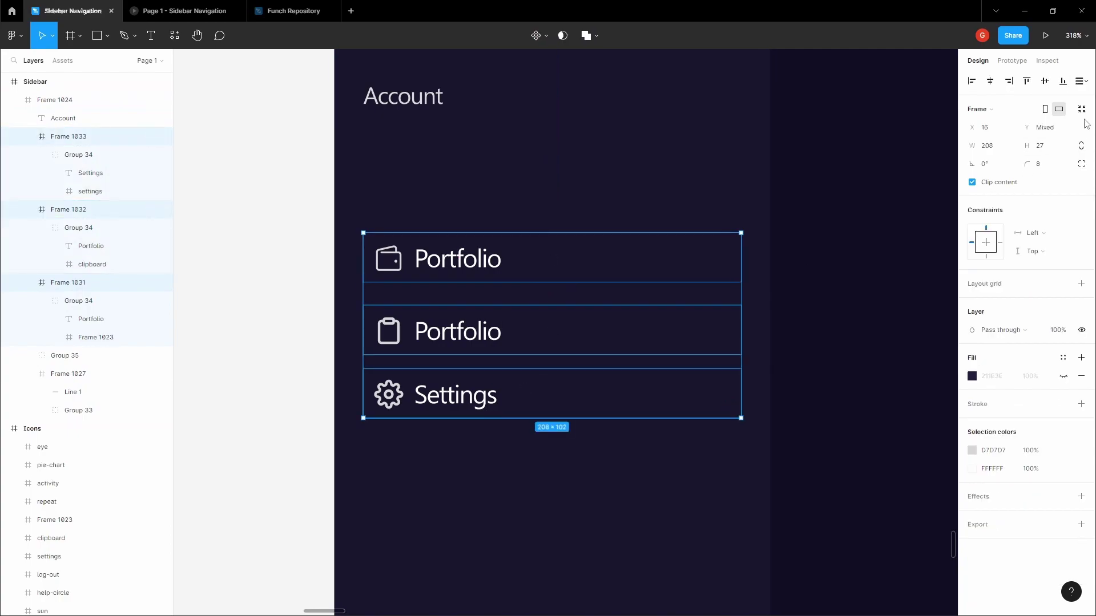
click(1080, 81)
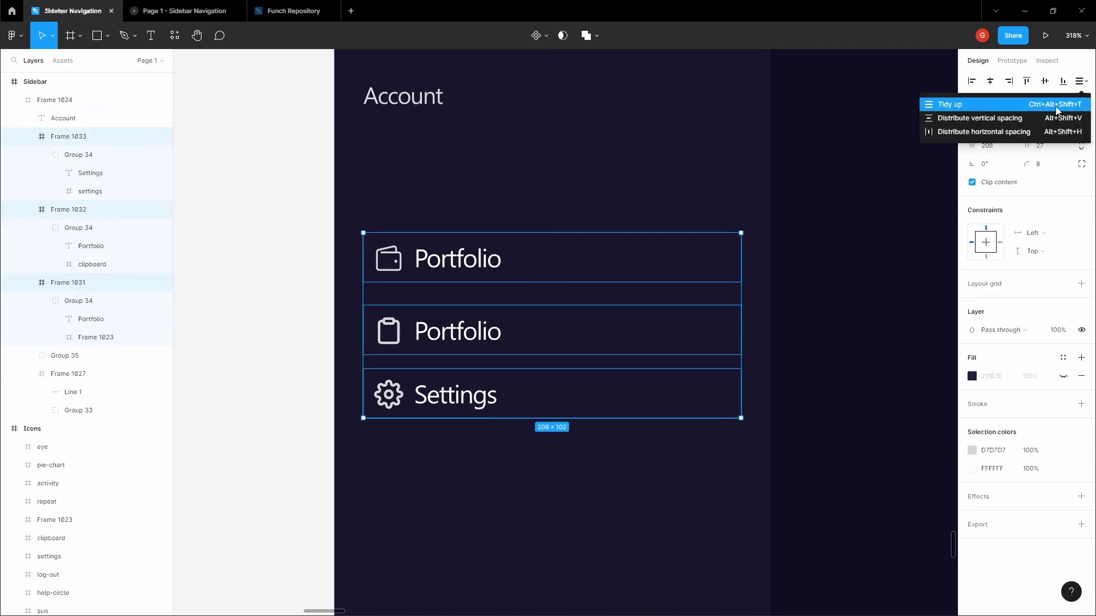
click(1021, 120)
key(BackSpace)
text(2)
key(Return)
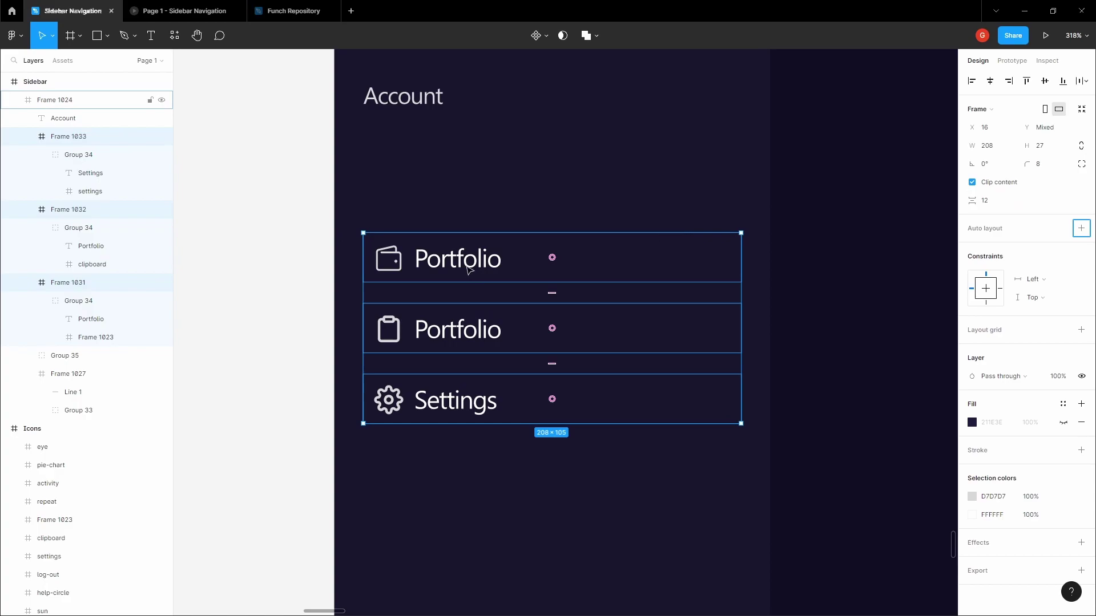
Group the three Account rows and nudge the group up under the Account heading.
click(287, 256)
click(433, 260)
shift+click(434, 328)
shift+click(434, 397)
key(ctrl+g)
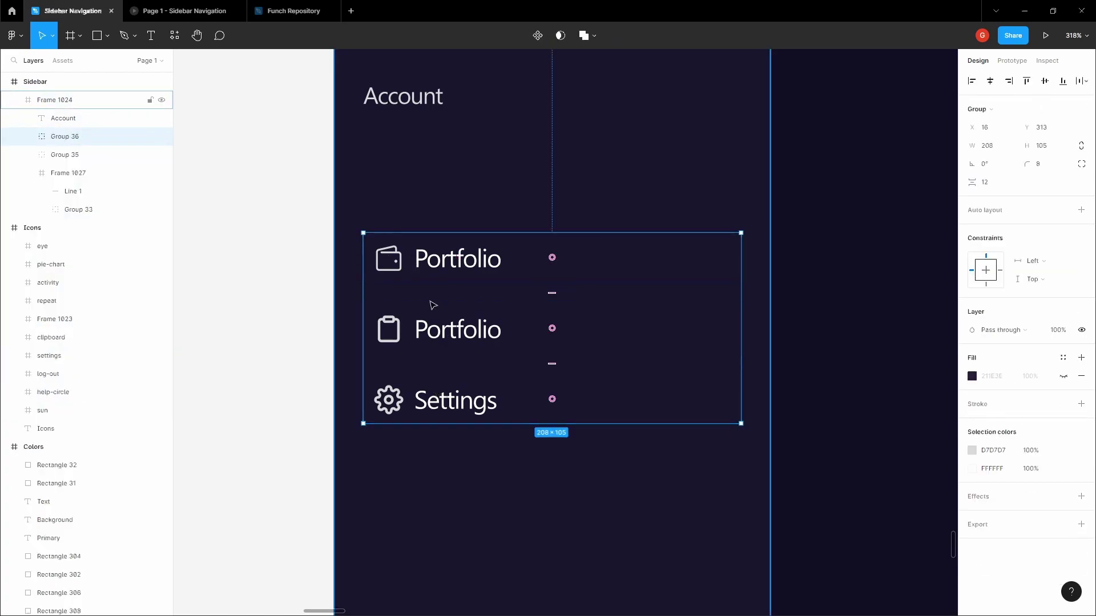
ctrl+scroll(433, 305, down, 3)
key(shift+Up)
key(shift+Up)
key(shift+Up)
key(shift+Up)
key(shift+Up)
key(Up)
key(Up)
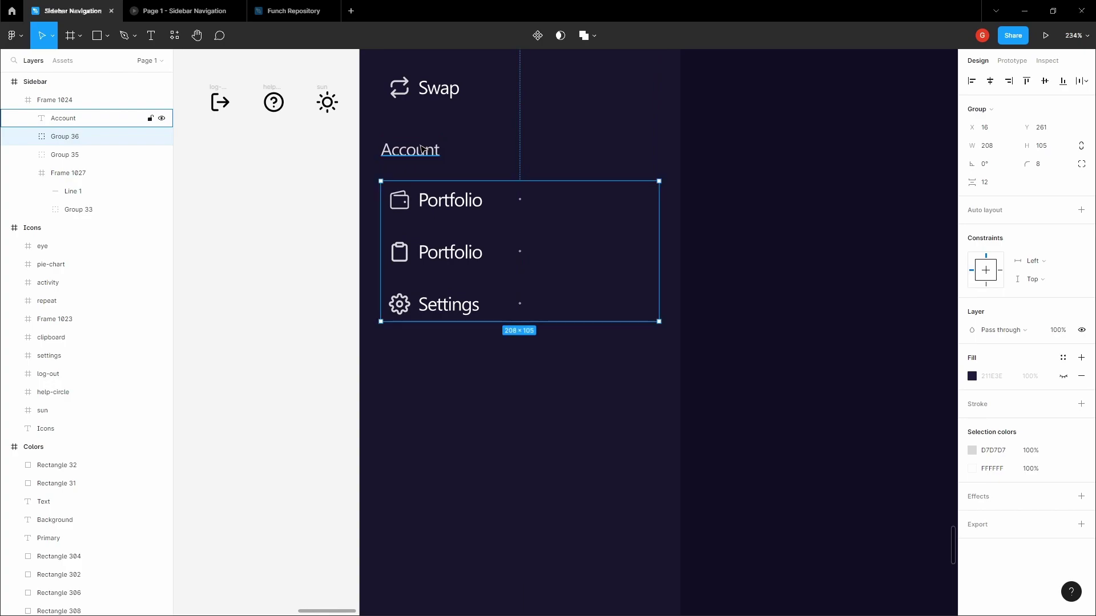
Nudge the Account heading and rows group down, away from Swap.
key(Escape)
ctrl+scroll(323, 276, down, 5)
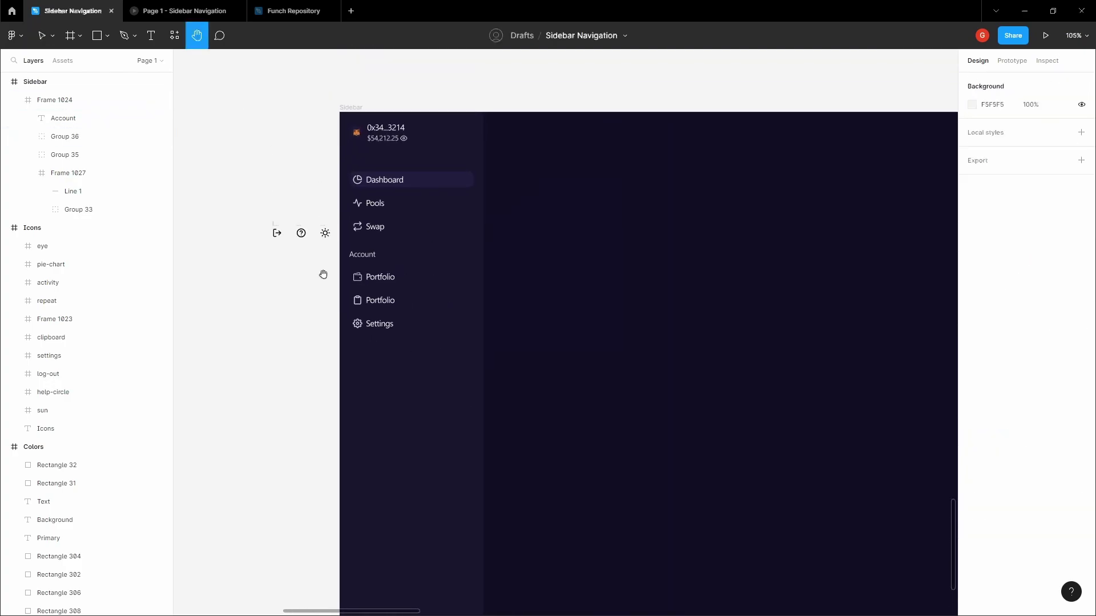
scroll(392, 281, up, 1)
key(v)
click(391, 279)
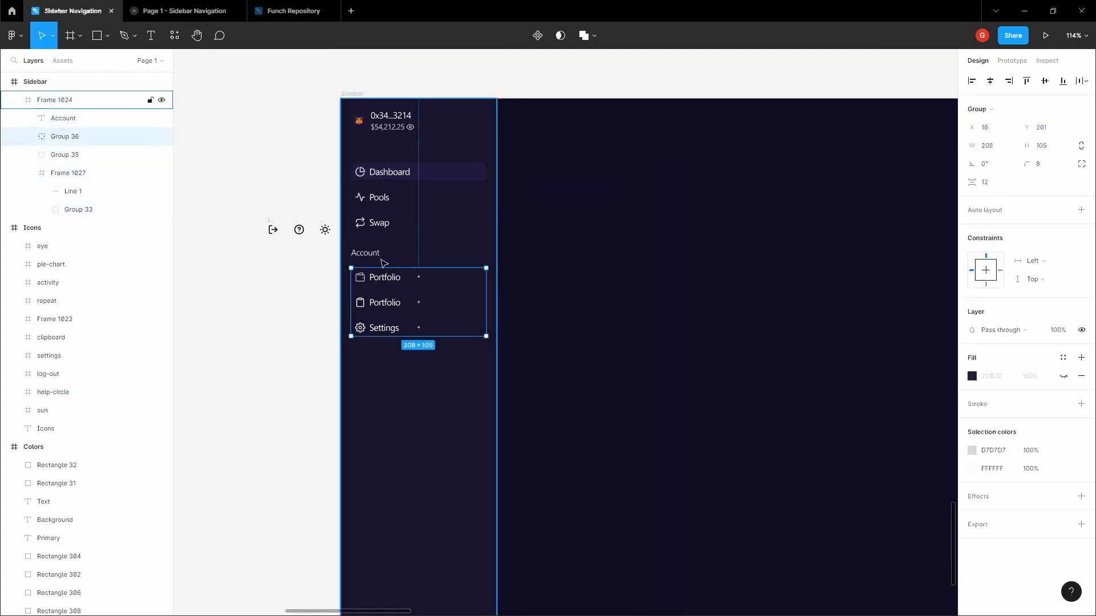
shift+click(368, 254)
key(Down)
key(Down)
key(Down)
key(Down)
key(Down)
key(Down)
key(Down)
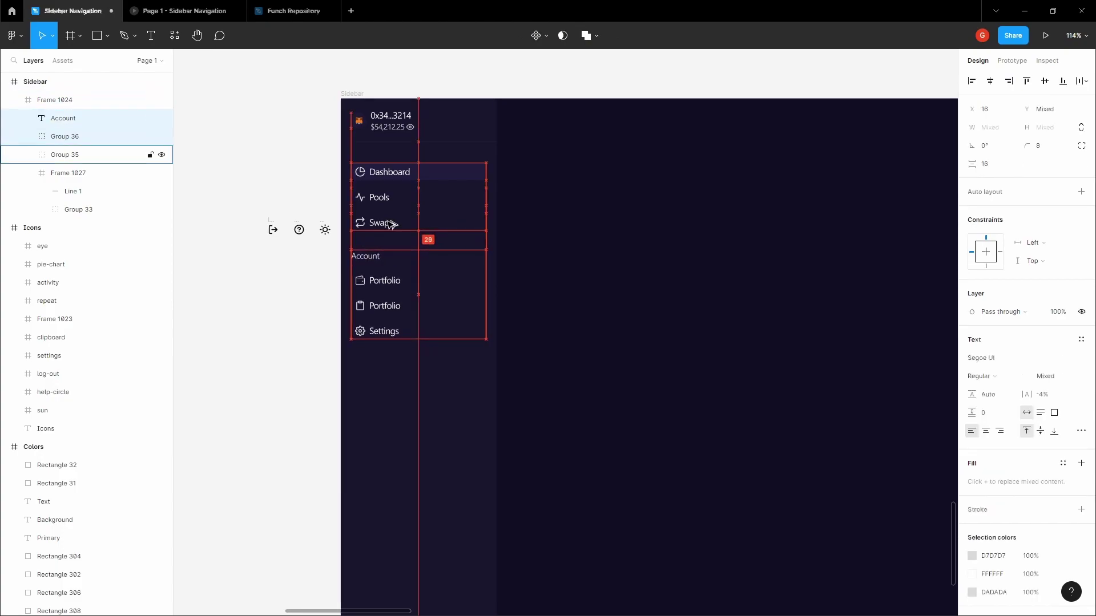
Select the three loose log-out, help and sun icons together.
key(Escape)
key(h)
drag(298, 272, 328, 268)
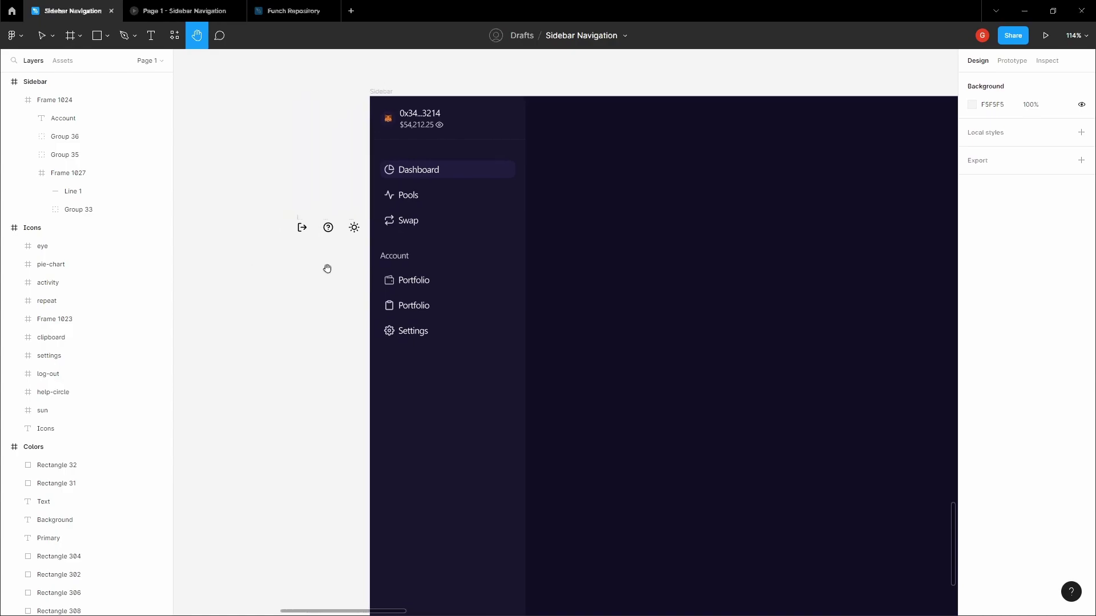
key(v)
drag(237, 277, 356, 194)
Move the three loose icons into the sidebar frame.
drag(339, 235, 468, 349)
scroll(423, 380, down, 5)
key(Escape)
key(h)
drag(357, 186, 363, 216)
key(v)
Place a copy of the Settings row lower inside the sidebar.
click(428, 117)
drag(439, 120, 425, 411)
click(412, 109)
click(323, 188)
key(h)
key(v)
scroll(459, 282, down, 2)
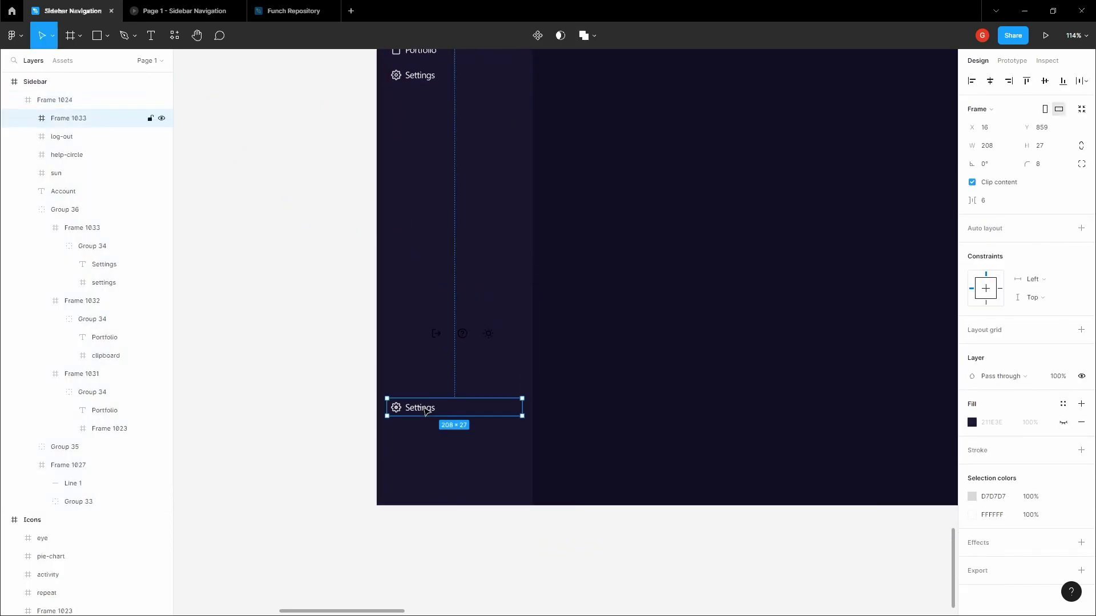
scroll(425, 407, up, 5)
Replace the copied row's gear icon with the sign-out icon.
click(448, 274)
right_click(448, 262)
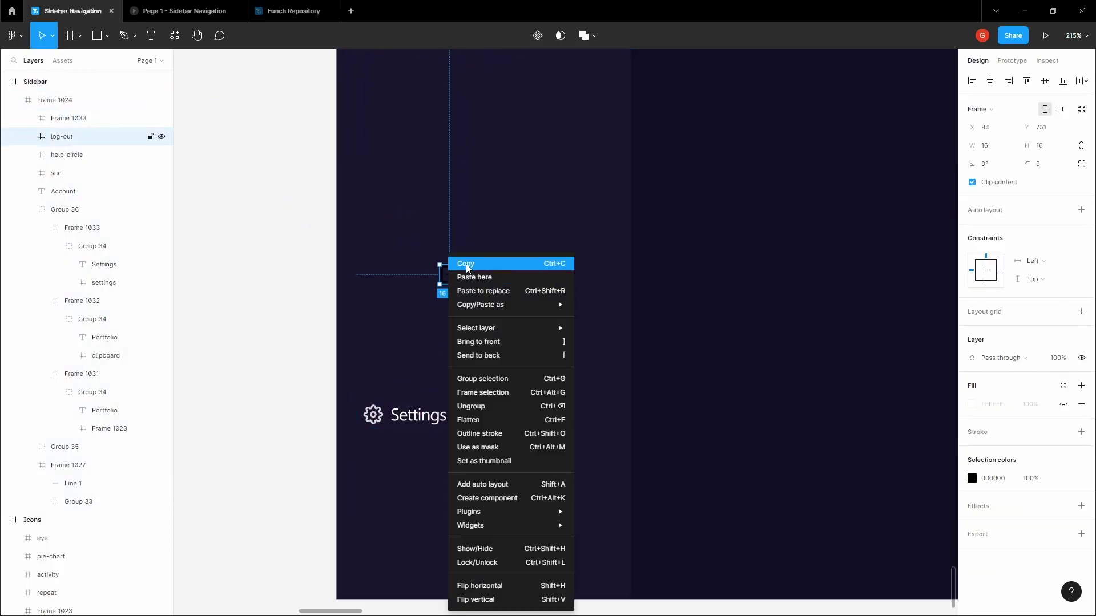
key(Escape)
click(419, 399)
double_click(373, 398)
right_click(371, 400)
key(Escape)
key(ctrl+shift+r)
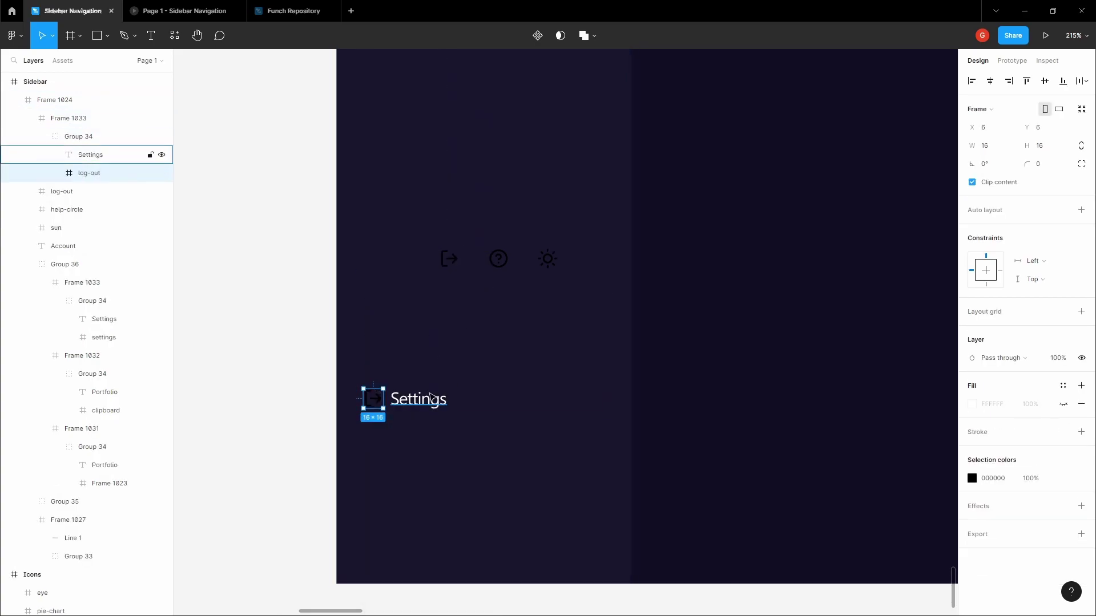
Relabel the copied row 'Sign out'.
click(435, 404)
double_click(442, 402)
double_click(439, 402)
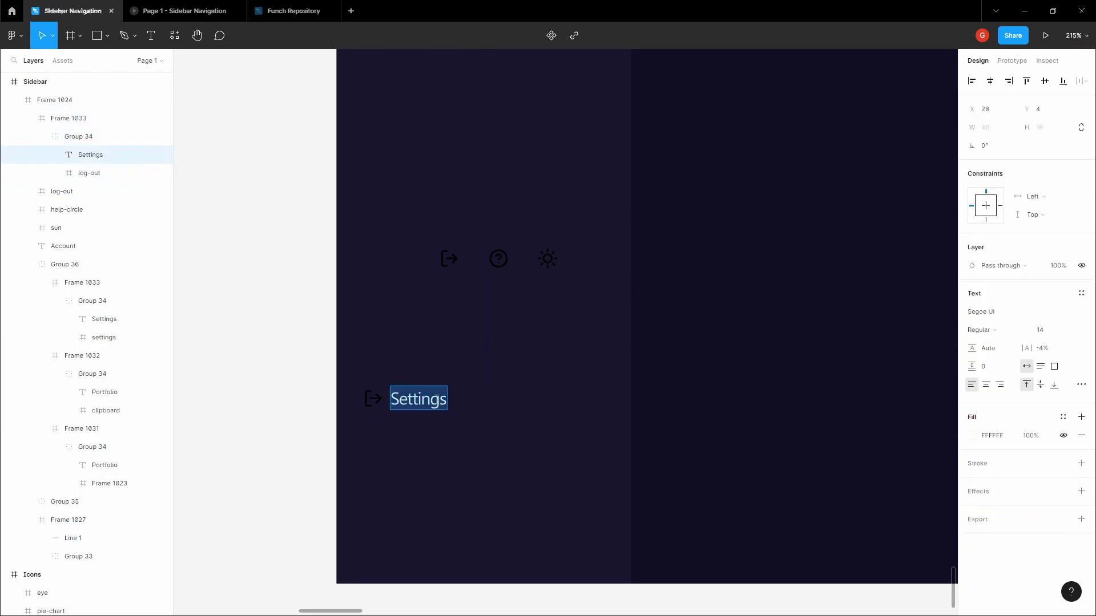
text(Si)
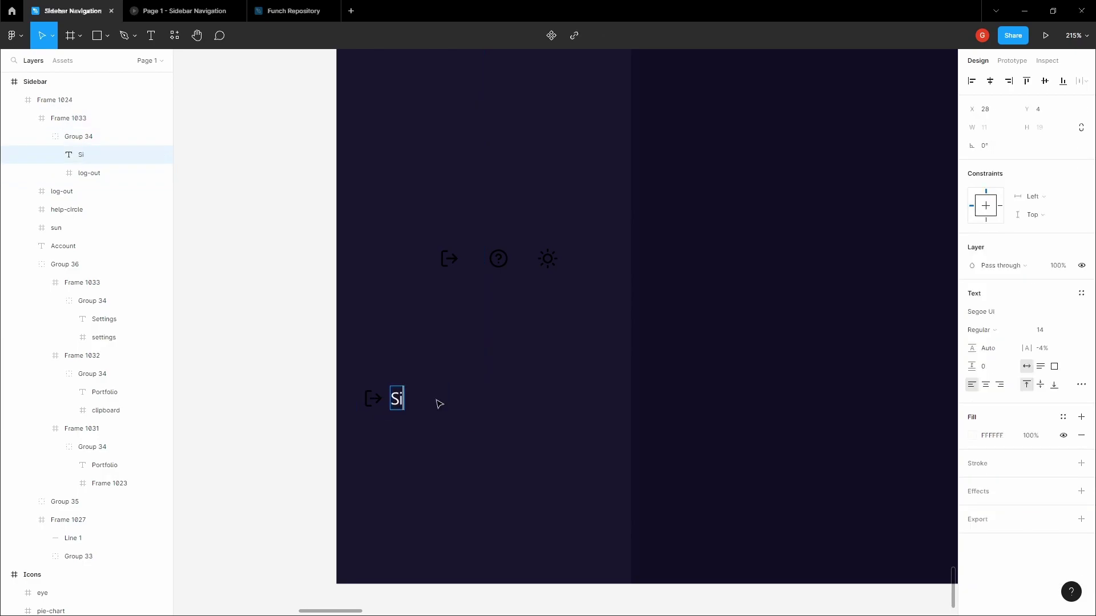
click(465, 416)
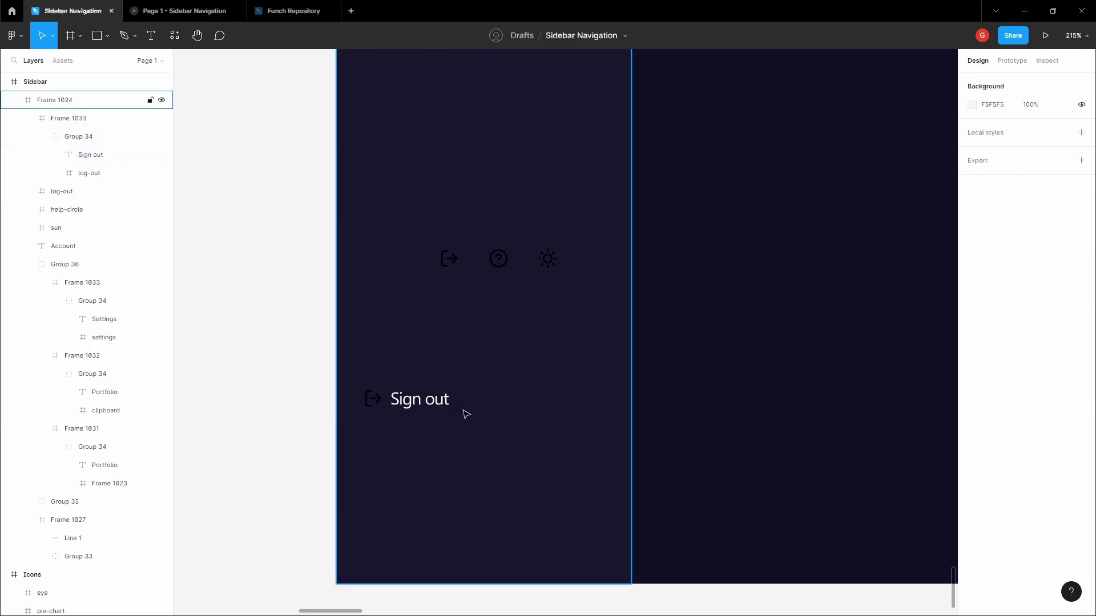
double_click(472, 411)
Add a Help row below Sign out with the help-circle icon.
key(ctrl+d)
click(499, 258)
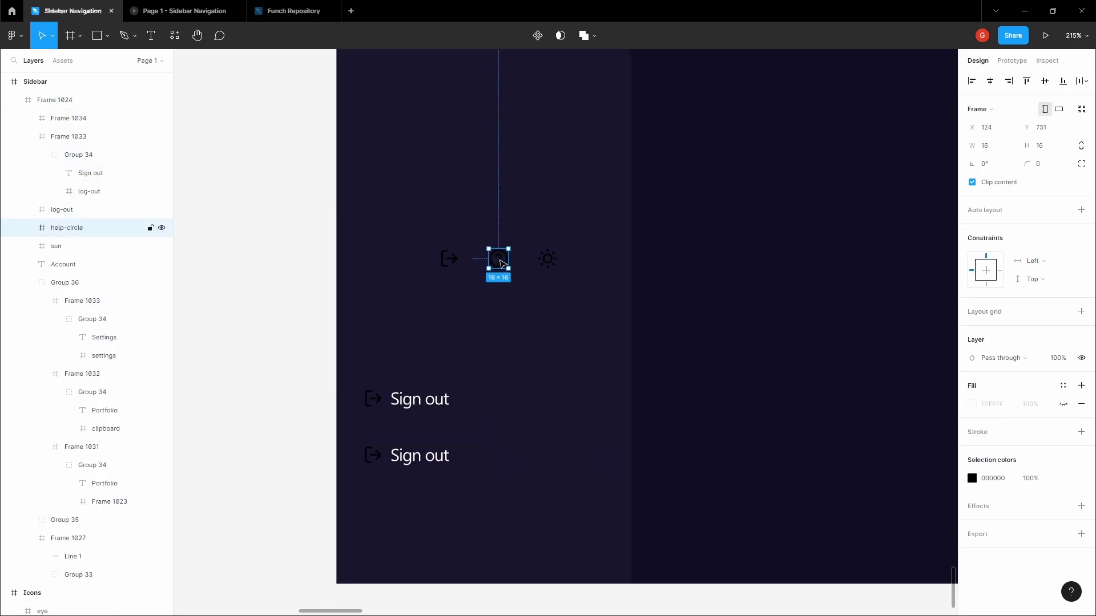
right_click(501, 260)
click(502, 264)
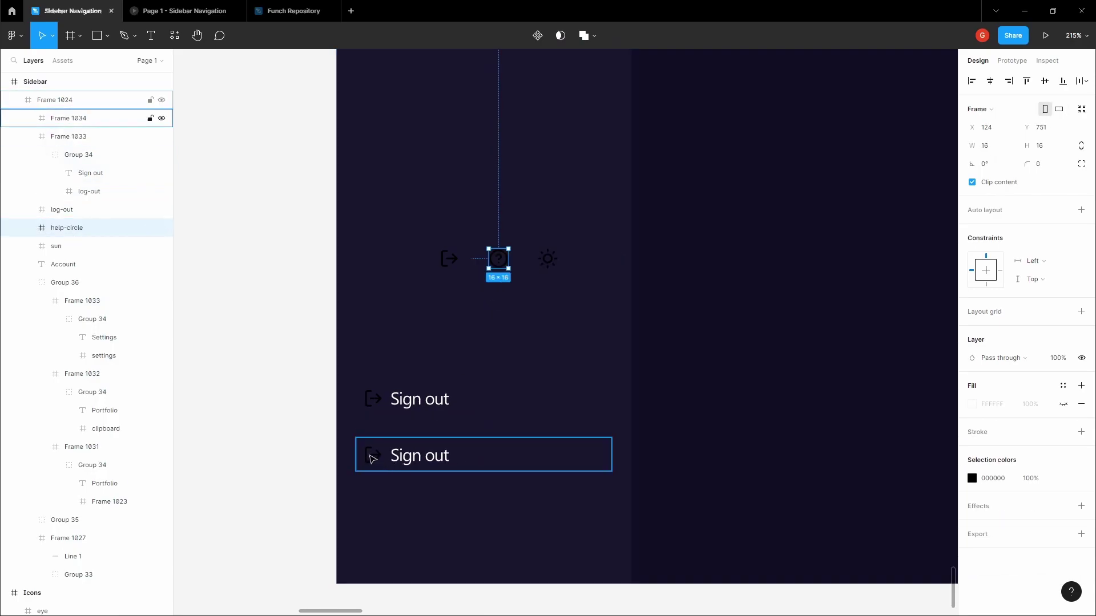
ctrl+click(371, 455)
right_click(369, 456)
click(436, 291)
double_click(438, 454)
text(Hel)
key(Escape)
key(Escape)
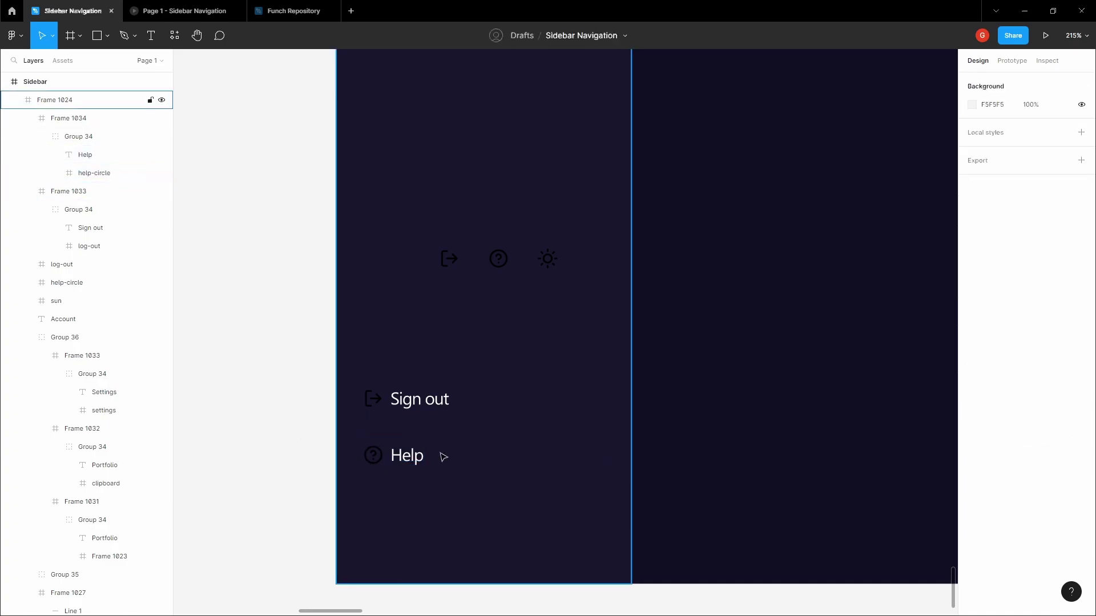
Add a Darkmode row below Help with the sun icon.
click(465, 455)
key(ctrl+d)
click(548, 258)
right_click(543, 258)
click(557, 261)
ctrl+click(380, 512)
right_click(379, 511)
click(422, 285)
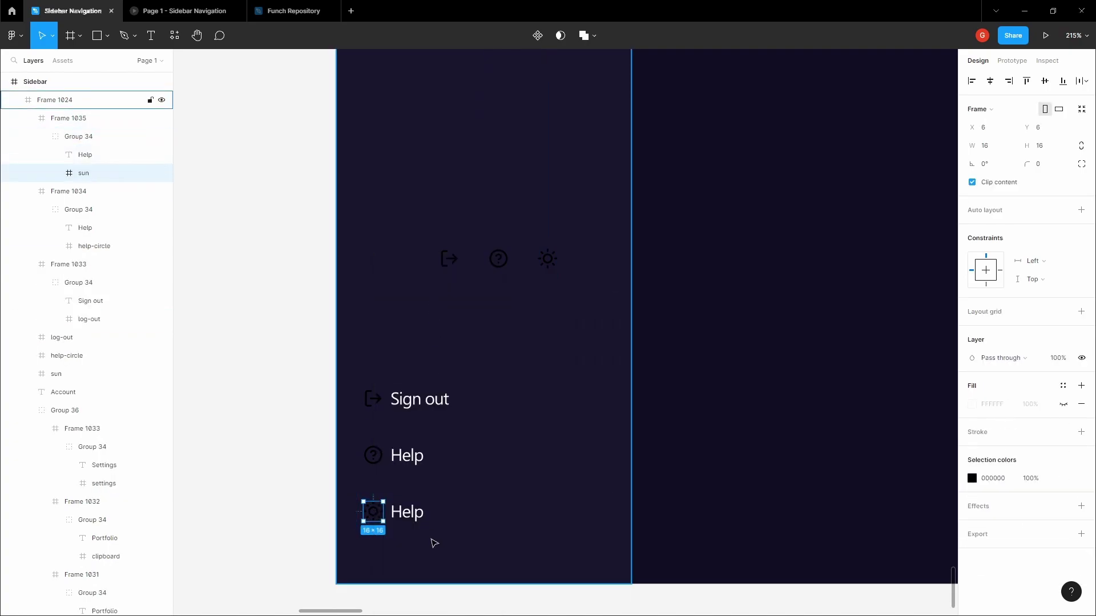
double_click(414, 516)
text(Darkmode)
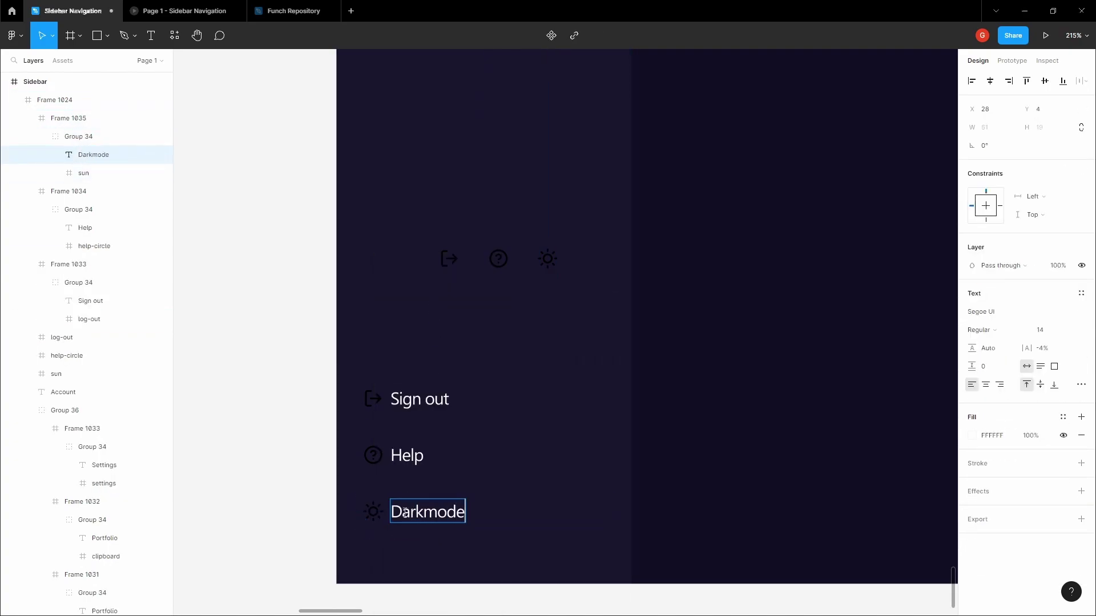
click(313, 399)
Delete the three leftover loose sign-out, help and sun icons.
click(449, 258)
shift+click(498, 258)
shift+click(549, 261)
key(Delete)
Colour the Sign out, Help and Darkmode row icons light grey D7D7D7.
click(424, 401)
shift+click(434, 455)
shift+click(443, 516)
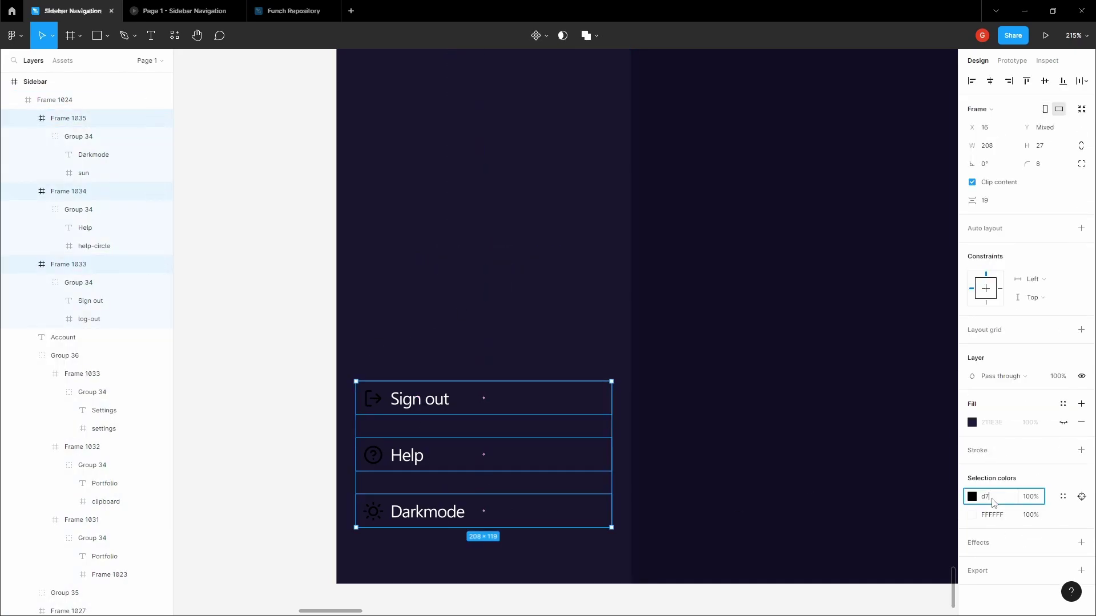
key(Return)
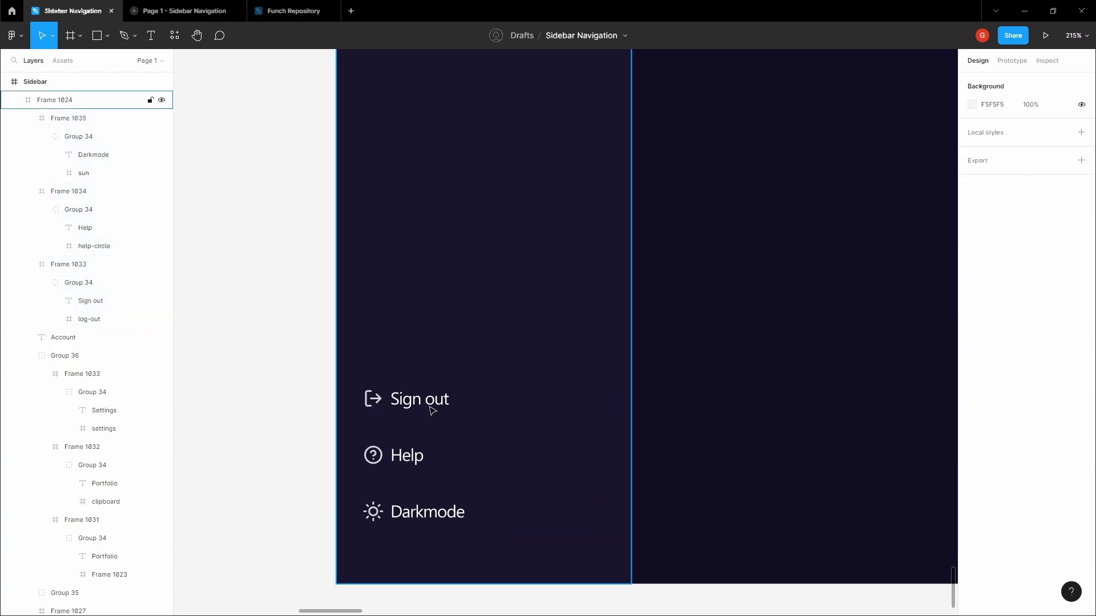
Space the Sign out, Help and Darkmode rows evenly 12 apart.
click(1083, 80)
click(1084, 80)
click(986, 200)
text(12)
key(Return)
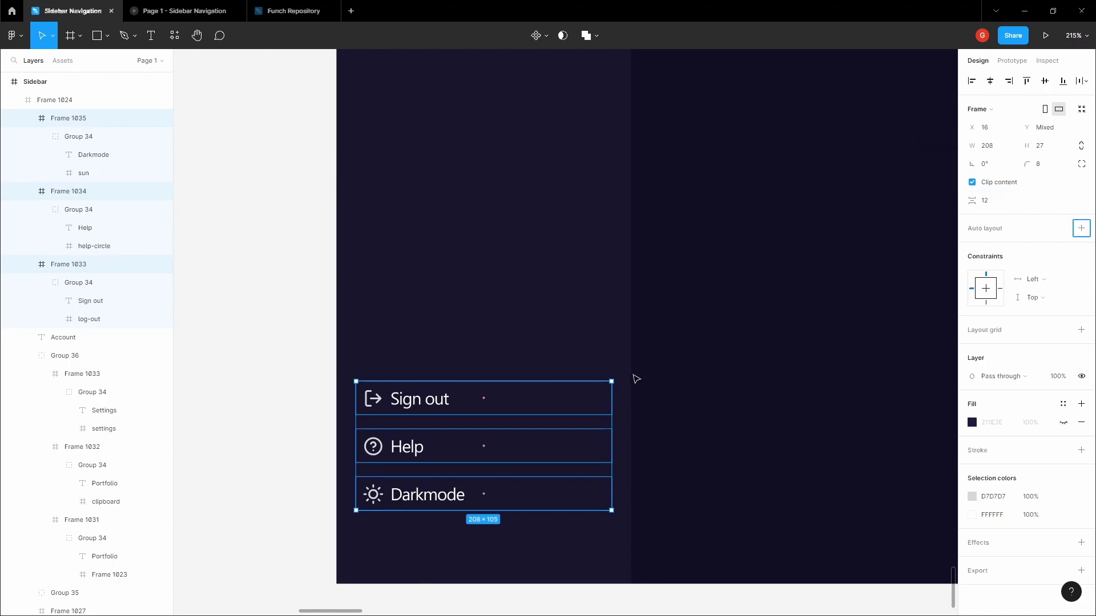